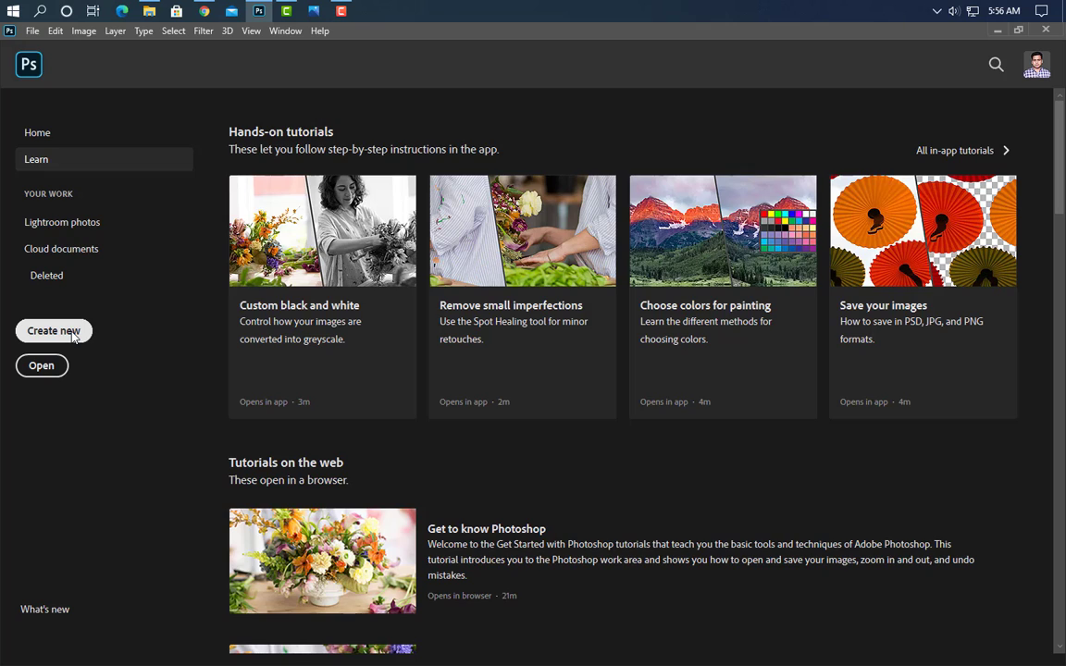
Create a new document named Logo Design, 3000 x 3000 pixels at 300 pixels/inch.
{"action": "left_click", "coordinate": [54, 331]}
{"action": "triple_click", "coordinate": [763, 168]}
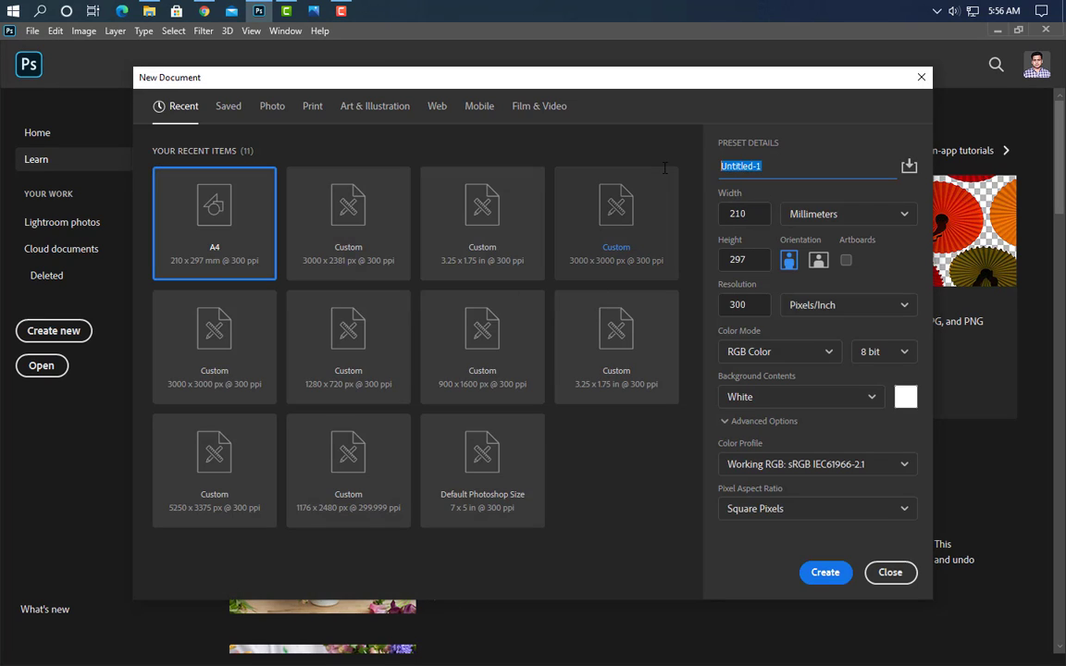
{"action": "type", "text": "Logo Design"}
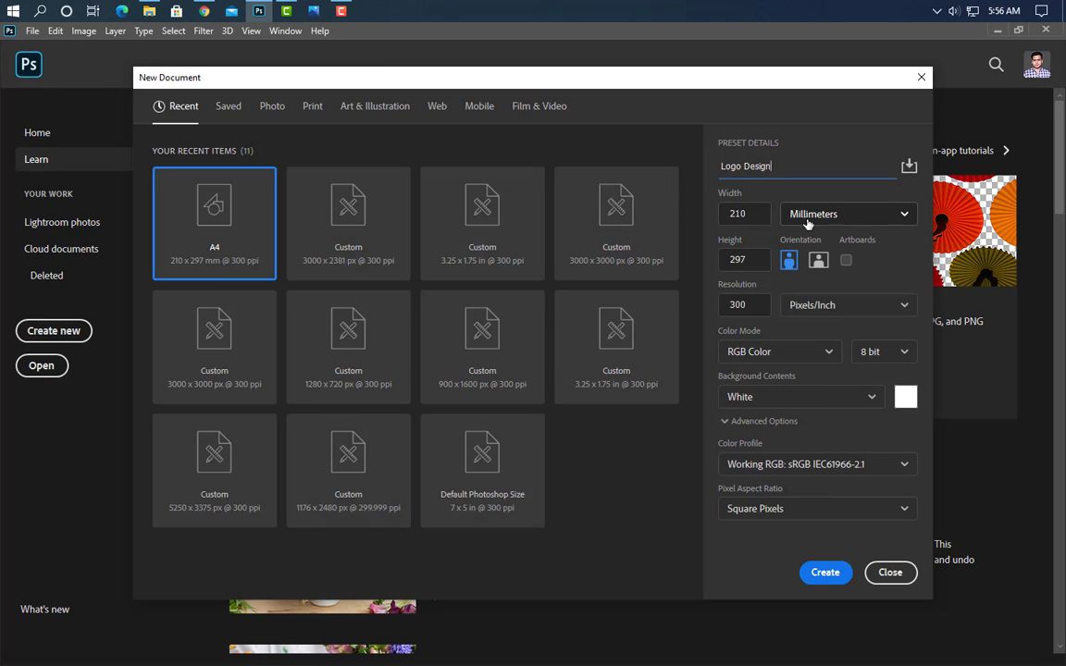
{"action": "left_click", "coordinate": [813, 223]}
{"action": "left_click", "coordinate": [813, 242]}
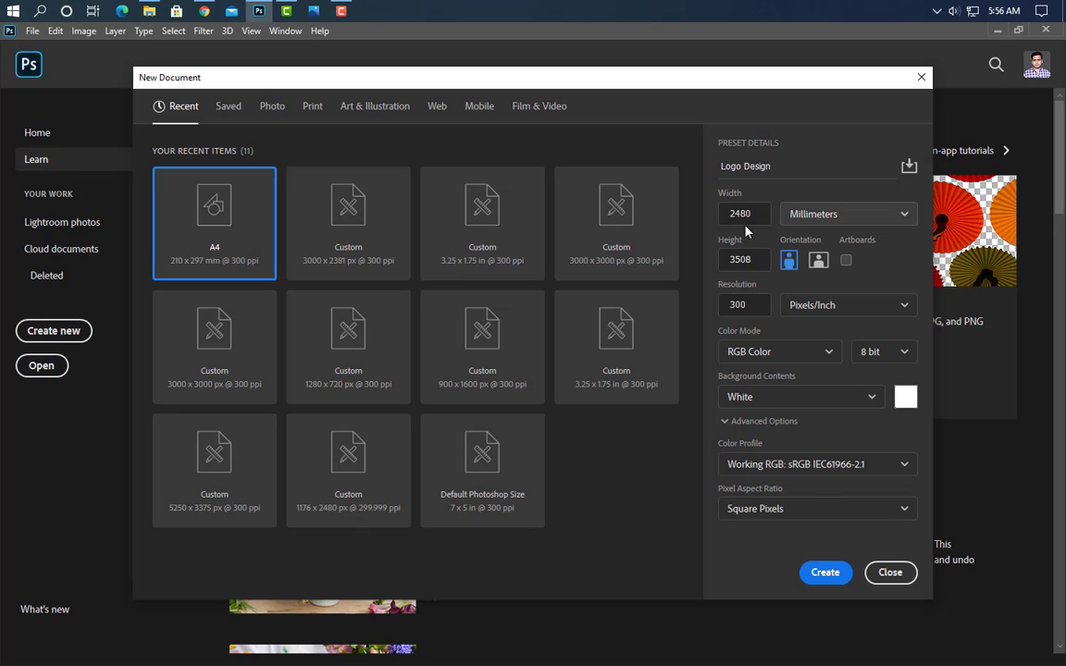
{"action": "left_click_drag", "start_coordinate": [754, 213], "coordinate": [740, 214]}
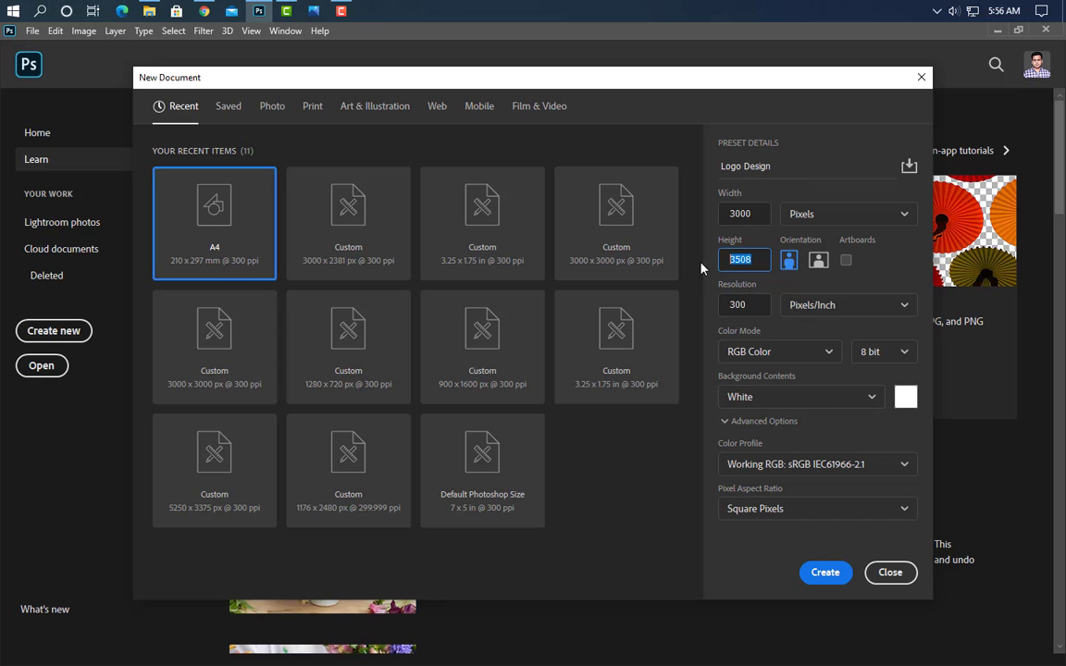
{"action": "type", "text": "3000"}
{"action": "key", "text": "Return"}
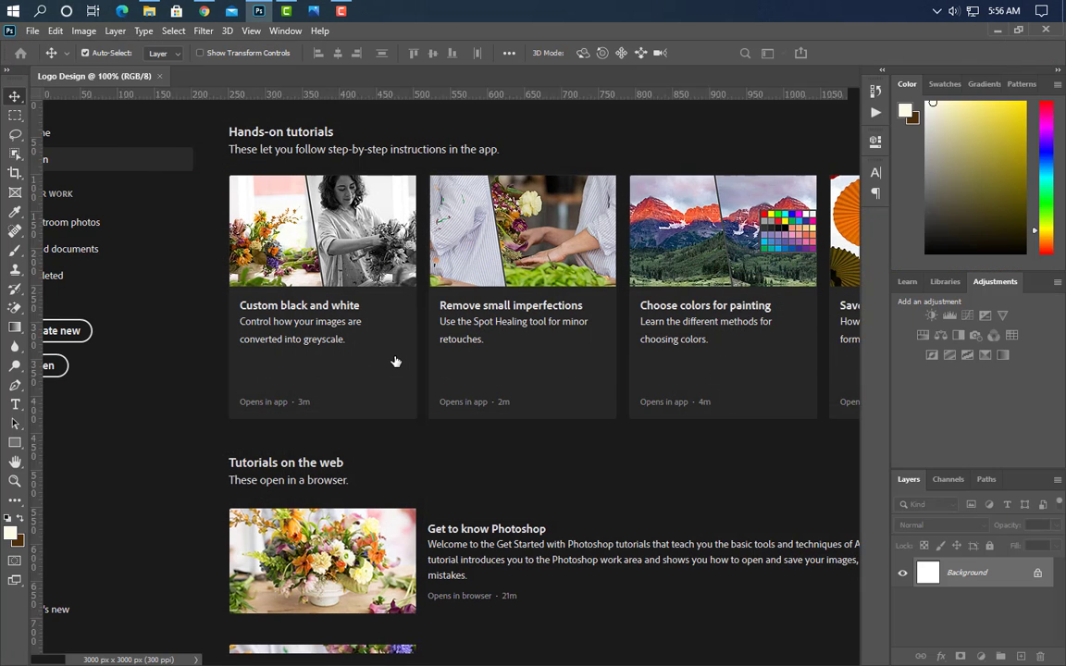
Show the grid over the blank white canvas.
{"action": "key", "text": "ctrl+0"}
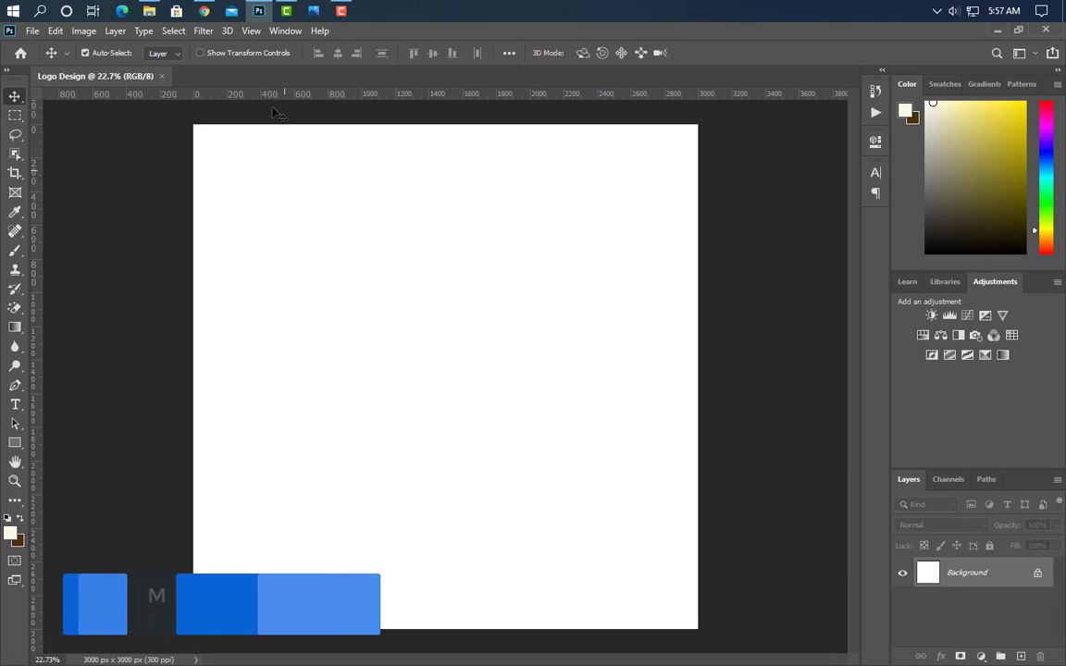
{"action": "left_click", "coordinate": [251, 31]}
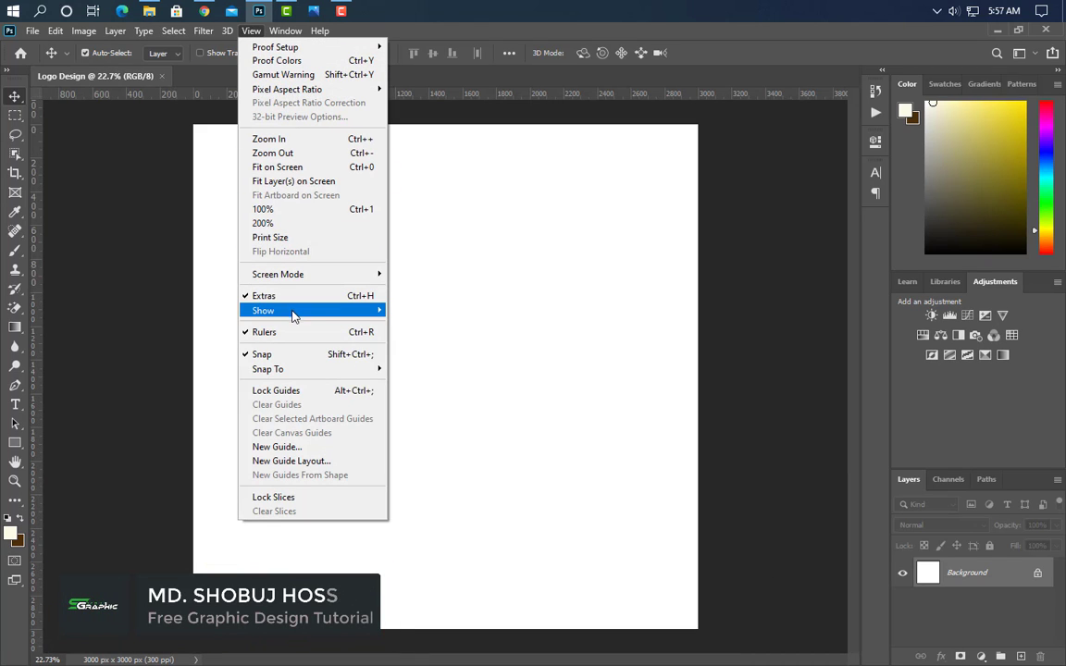
{"action": "mouse_move", "coordinate": [292, 311]}
{"action": "left_click", "coordinate": [409, 352]}
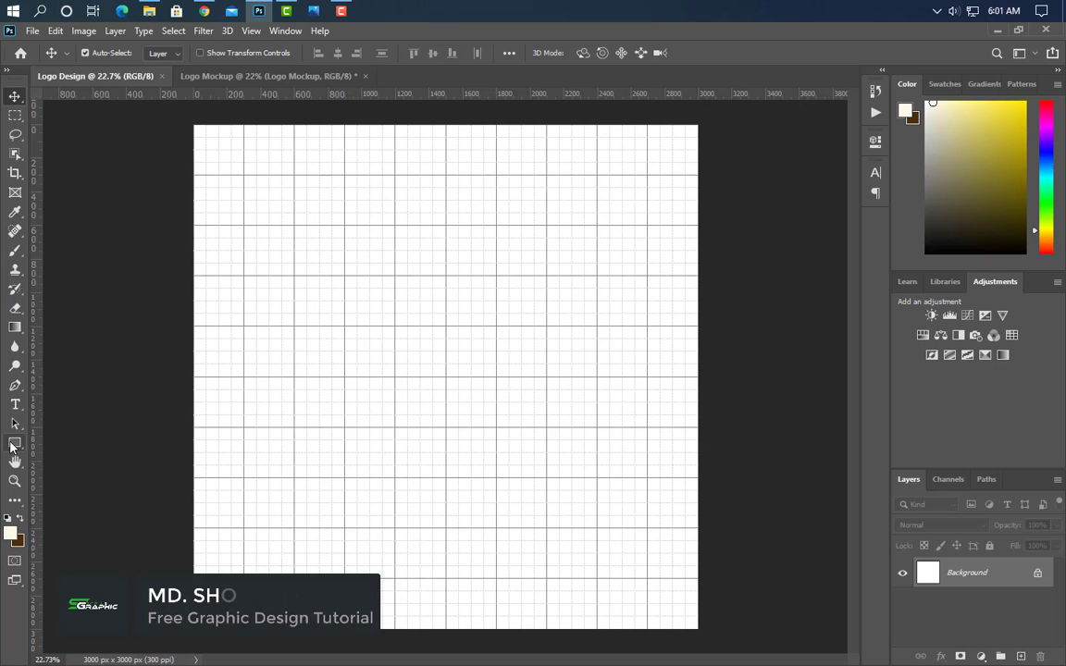
Draw a circle shape about 1875 px in diameter on the canvas with the Ellipse tool.
{"action": "left_click", "coordinate": [13, 444]}
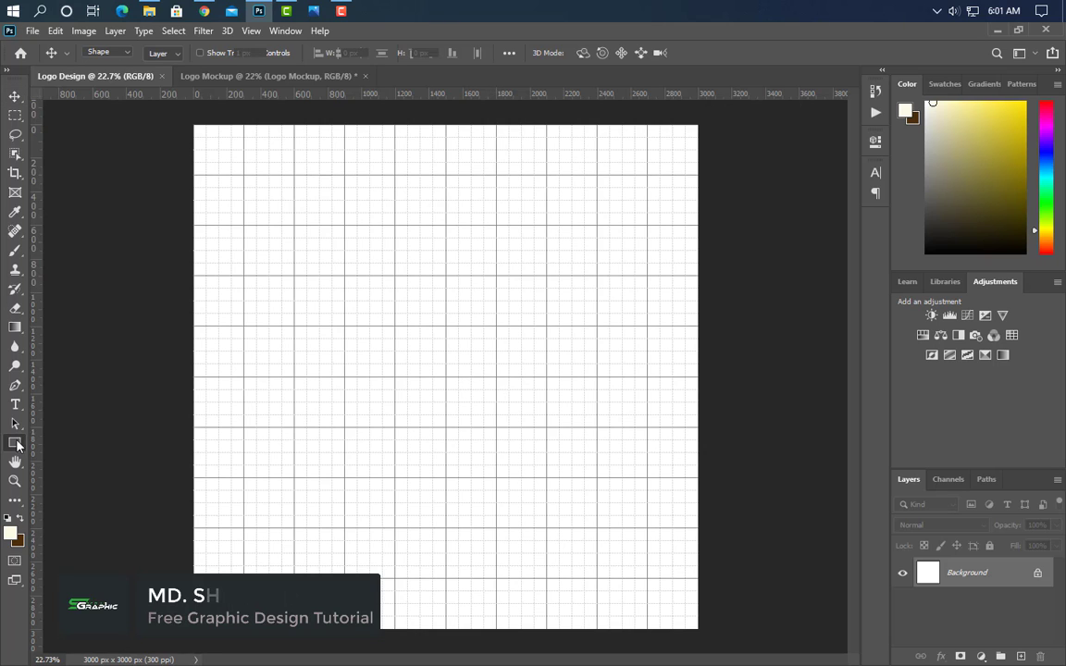
{"action": "left_click", "coordinate": [80, 474]}
{"action": "left_click_drag", "start_coordinate": [294, 263], "coordinate": [755, 573]}
{"action": "left_click", "coordinate": [836, 137]}
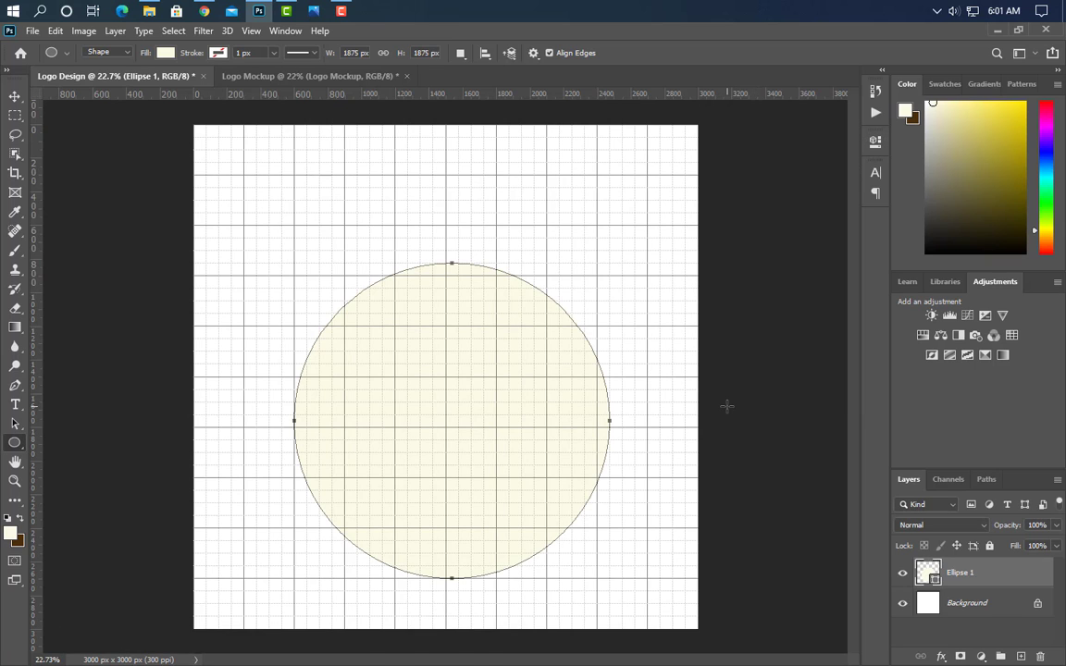
Centre the circle on the canvas and scale it to 128%, making it 2400 px in diameter.
{"action": "key", "text": "ctrl+t"}
{"action": "left_click_drag", "start_coordinate": [495, 409], "coordinate": [486, 313]}
{"action": "left_click_drag", "start_coordinate": [450, 495], "coordinate": [452, 581]}
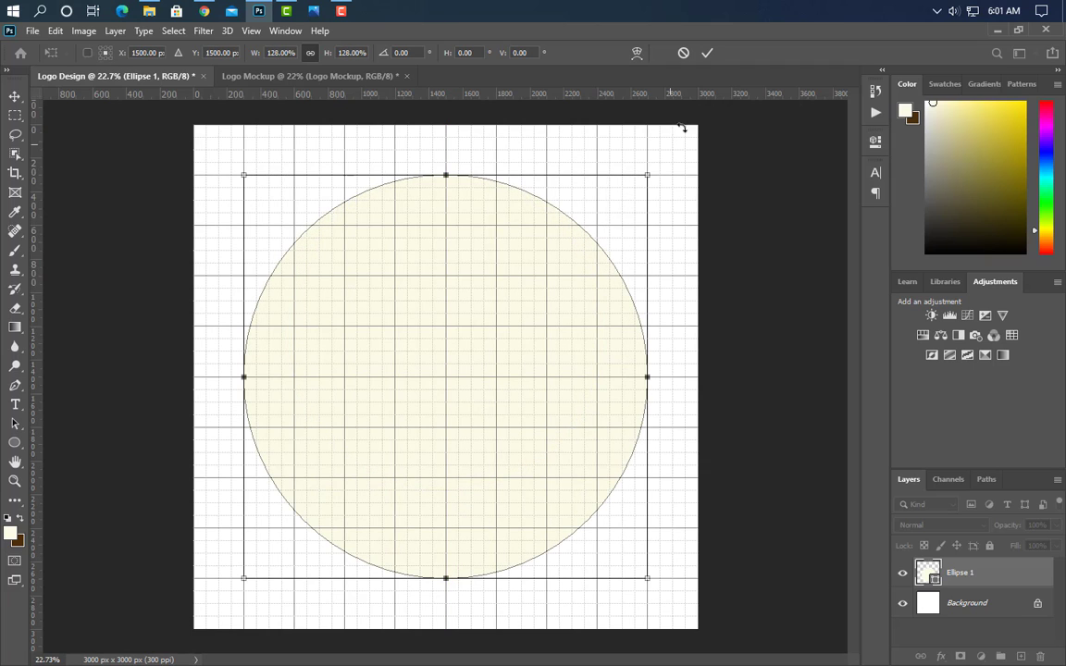
{"action": "left_click", "coordinate": [707, 54]}
Duplicate the circle and scale the copy down to 1950 px in diameter, concentric with the original.
{"action": "left_click_drag", "start_coordinate": [1021, 575], "coordinate": [1020, 656]}
{"action": "key", "text": "ctrl+t"}
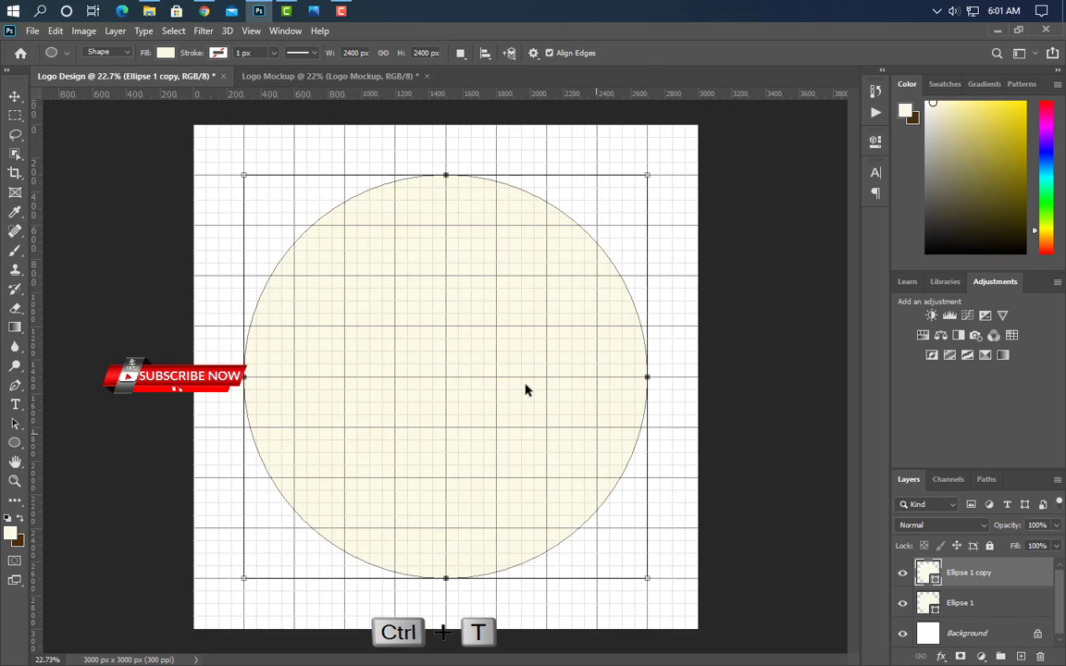
{"action": "left_click_drag", "start_coordinate": [448, 177], "coordinate": [447, 212]}
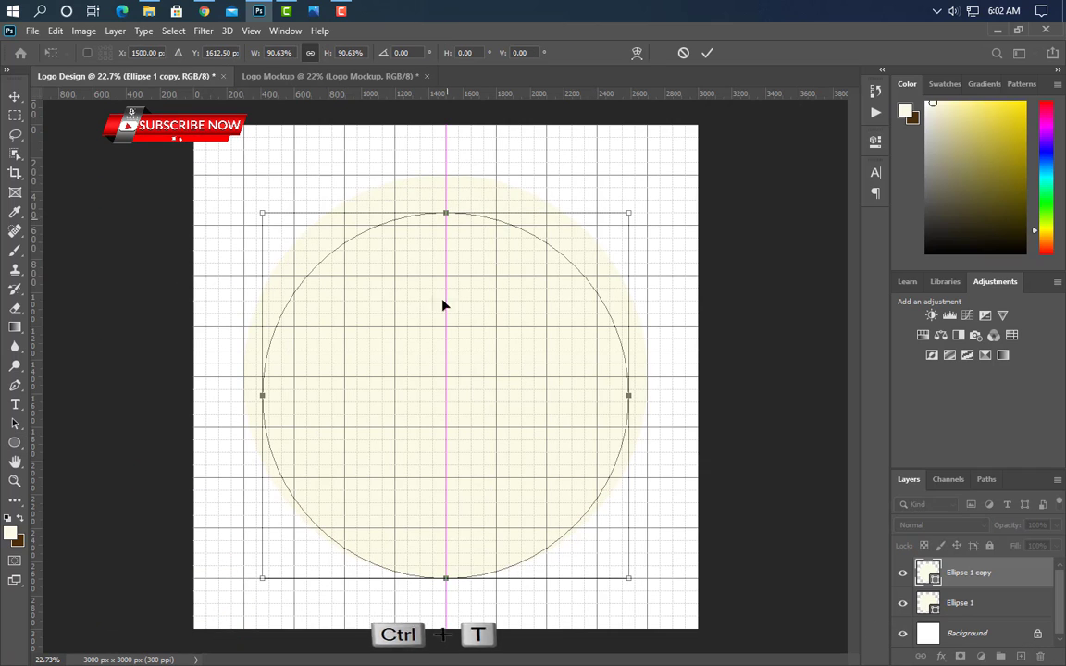
{"action": "left_click_drag", "start_coordinate": [447, 579], "coordinate": [447, 540]}
{"action": "left_click", "coordinate": [704, 55]}
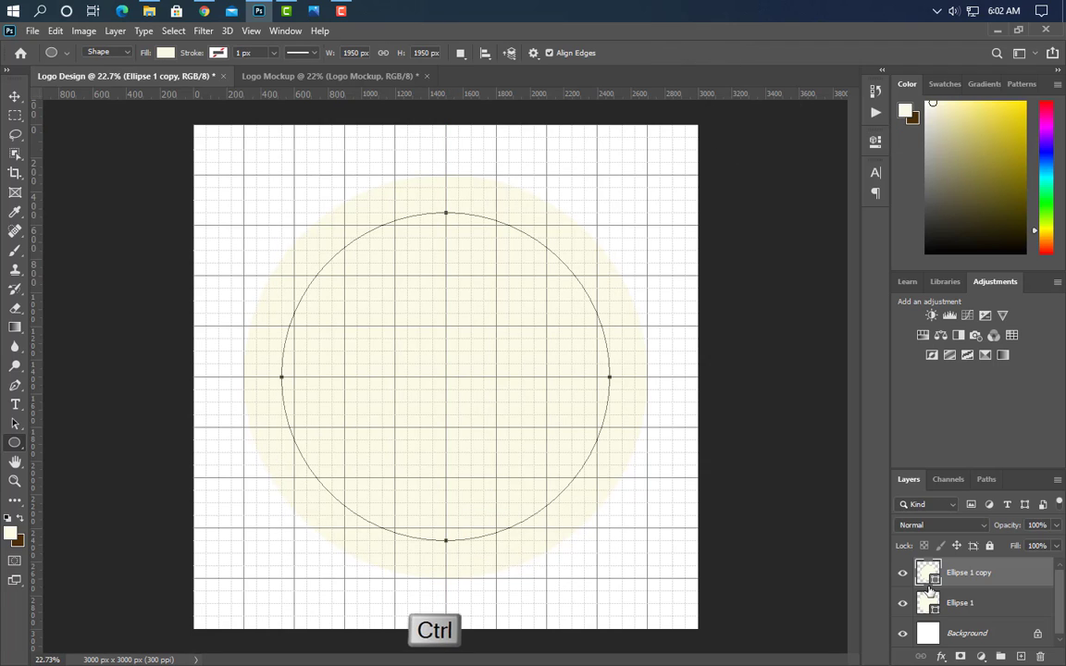
Cut the smaller circle's area out of the rasterized large circle to leave a ring, removing the copy and the selection.
{"action": "left_click", "coordinate": [928, 572], "text": "ctrl"}
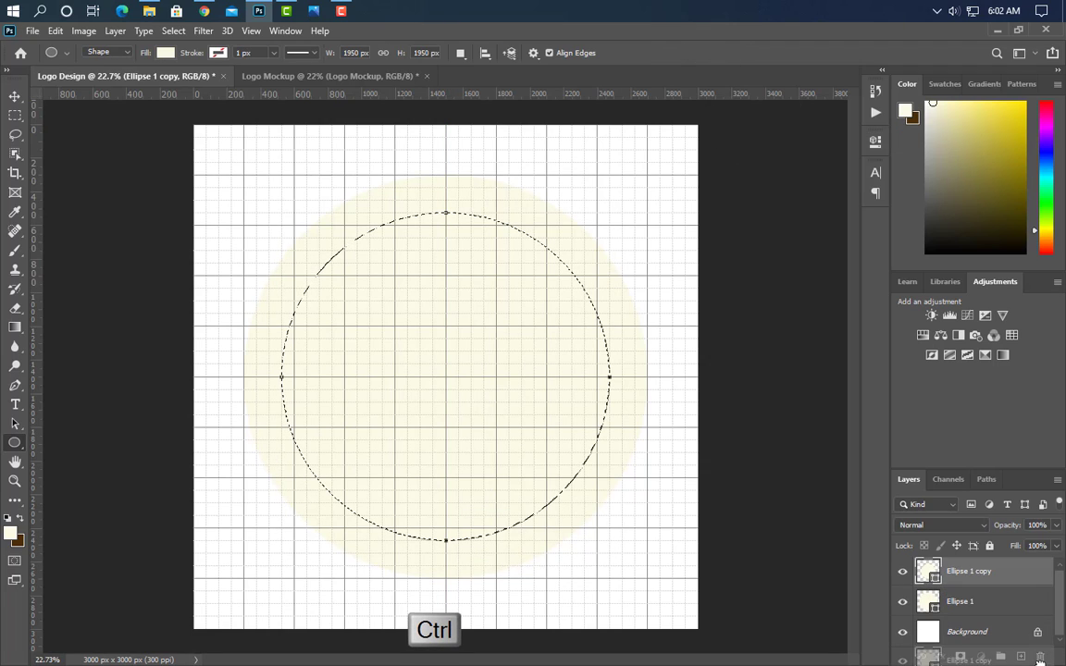
{"action": "left_click_drag", "start_coordinate": [1027, 577], "coordinate": [1040, 656]}
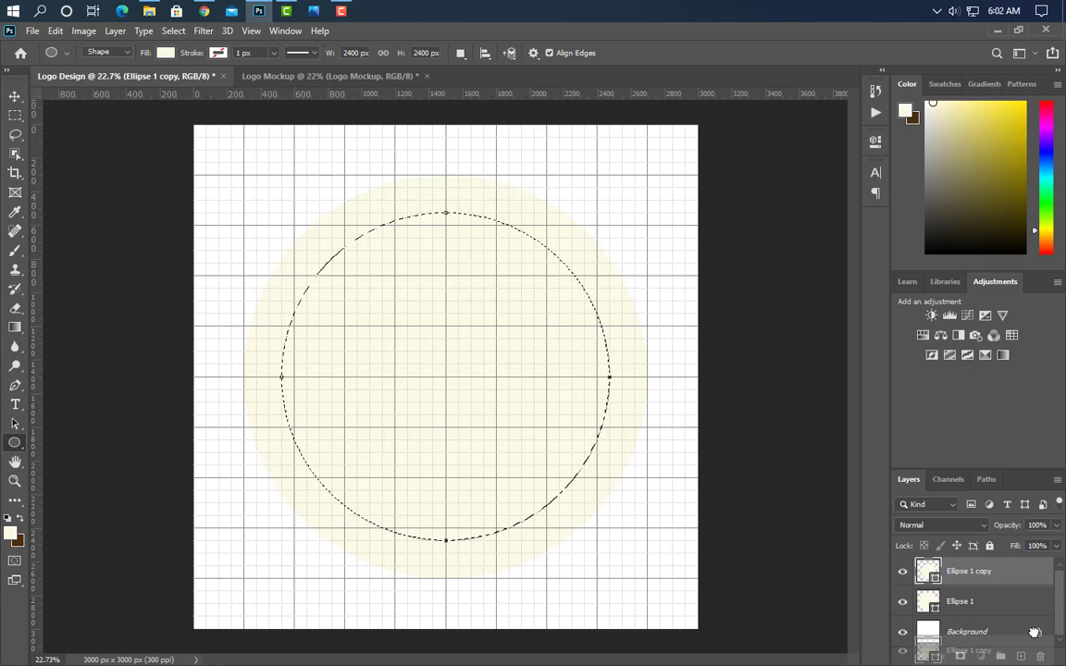
{"action": "right_click", "coordinate": [1018, 576]}
{"action": "left_click", "coordinate": [863, 266]}
{"action": "key", "text": "Delete"}
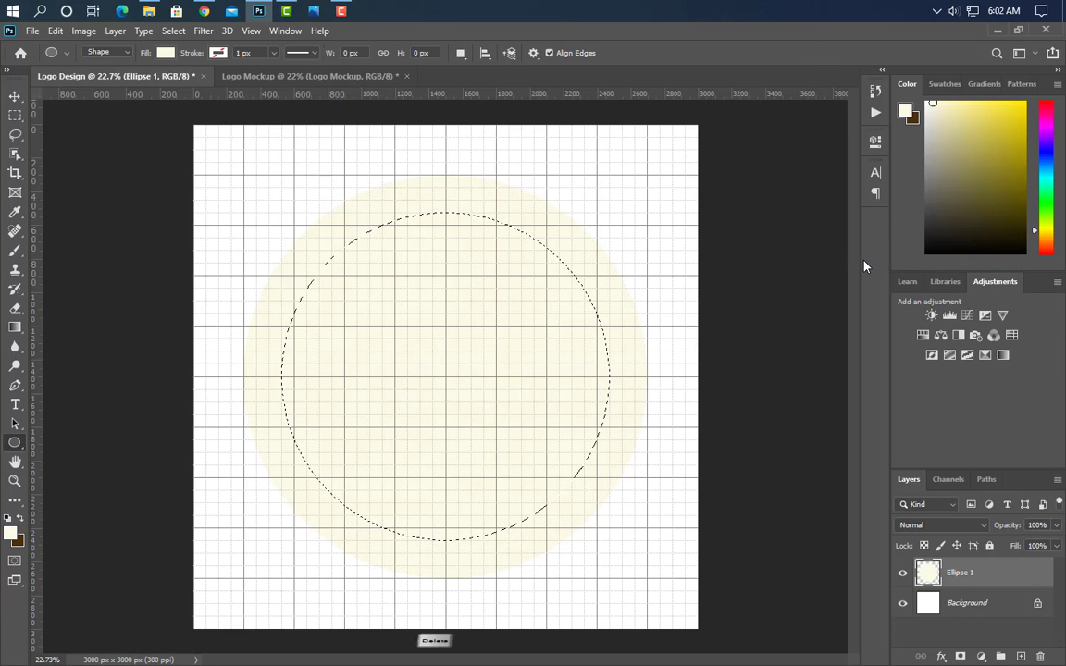
{"action": "key", "text": "ctrl+d"}
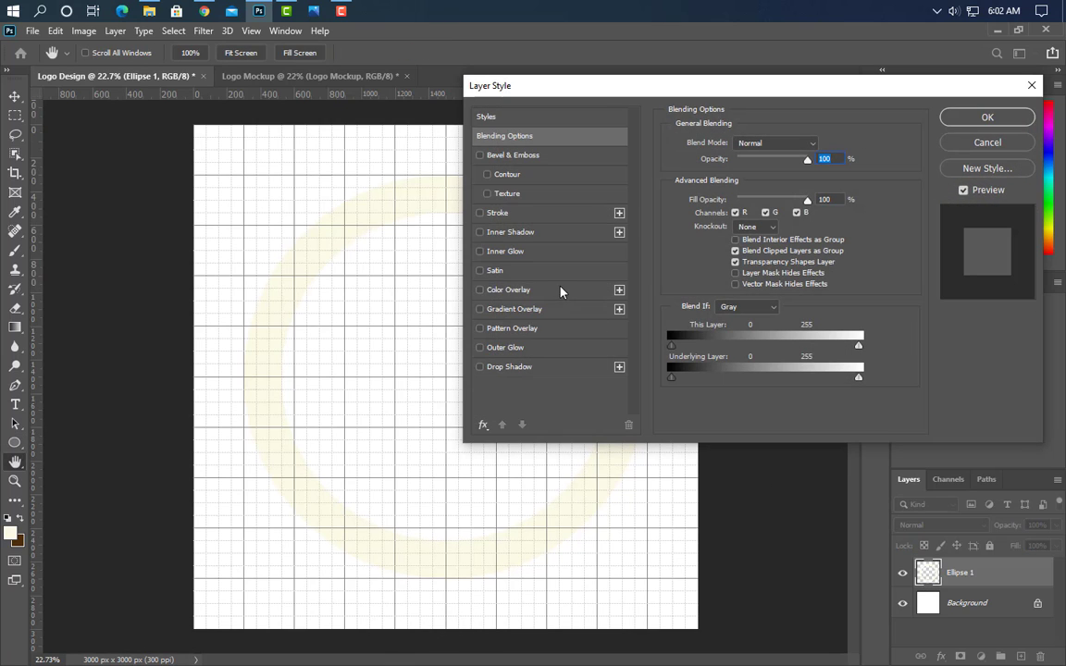
Apply a Color Overlay in burnt orange (#ac4907) to the ring.
{"action": "left_click", "coordinate": [561, 292]}
{"action": "left_click", "coordinate": [827, 146]}
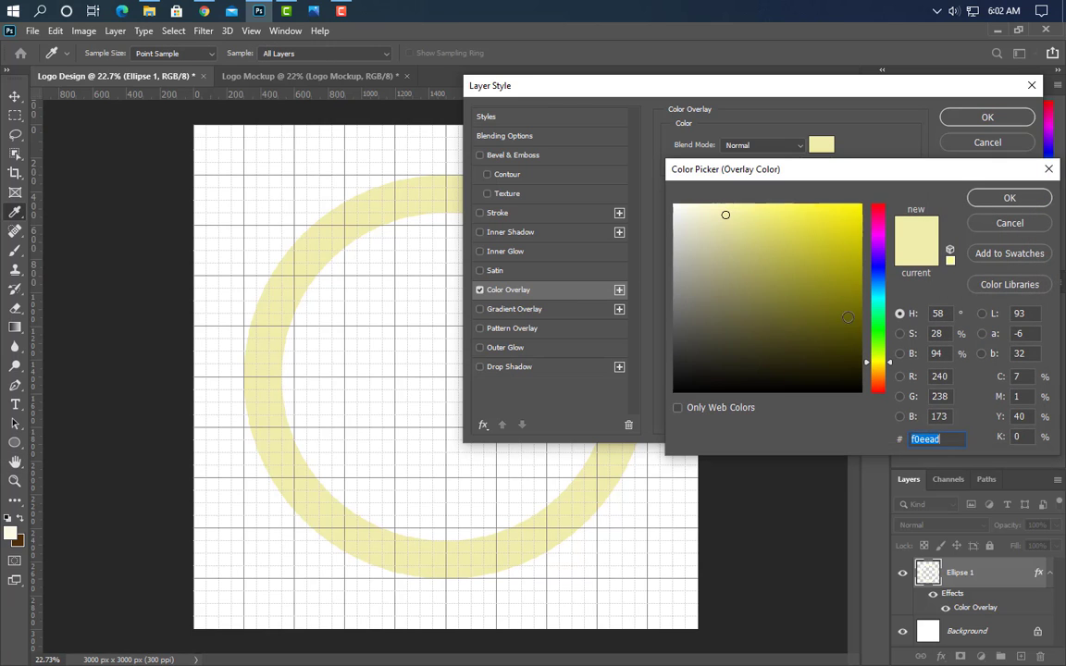
{"action": "left_click_drag", "start_coordinate": [853, 233], "coordinate": [854, 266]}
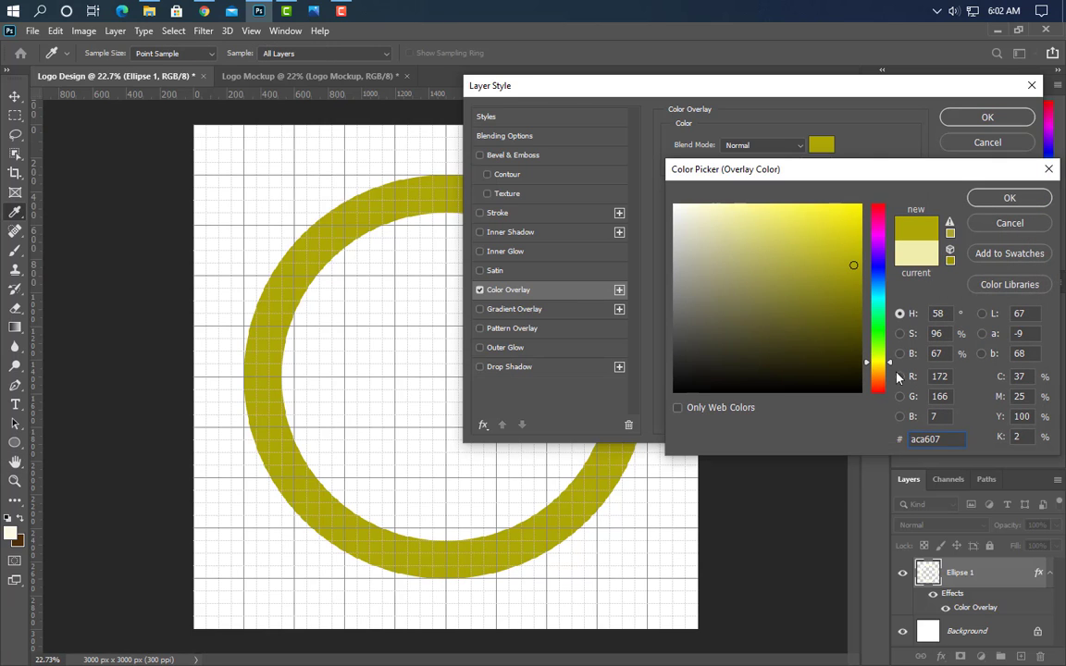
{"action": "left_click", "coordinate": [875, 386]}
{"action": "left_click", "coordinate": [1010, 197]}
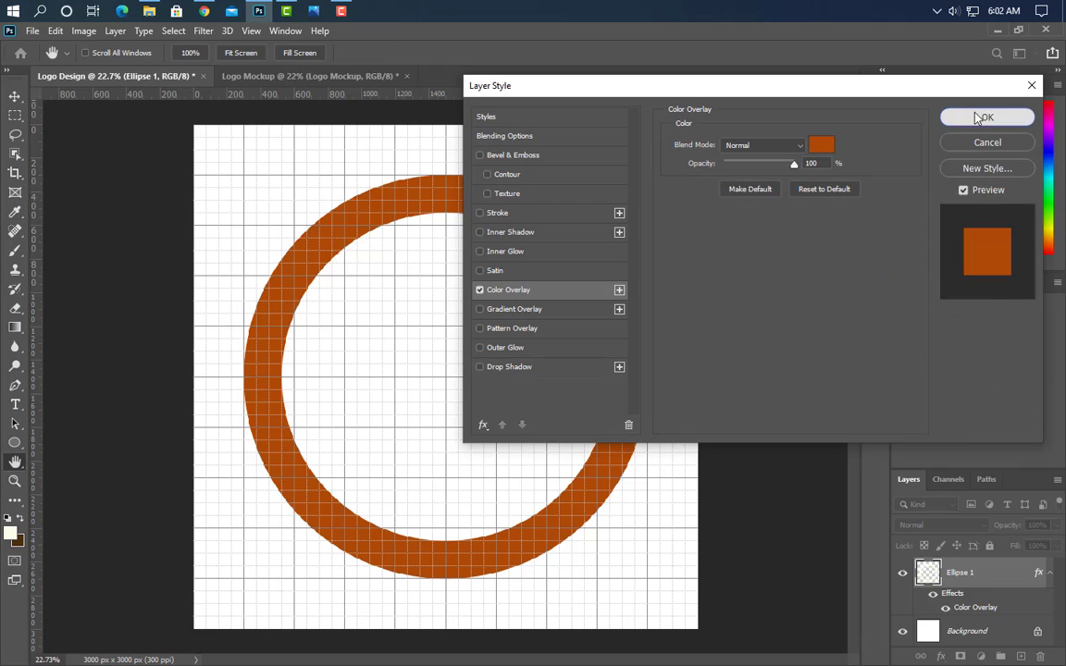
{"action": "left_click", "coordinate": [987, 117]}
Draw a small circle inside the ring, centre it on the canvas and scale it to 375 px in diameter.
{"action": "scroll", "coordinate": [459, 470], "scroll_direction": "up", "scroll_amount": 2}
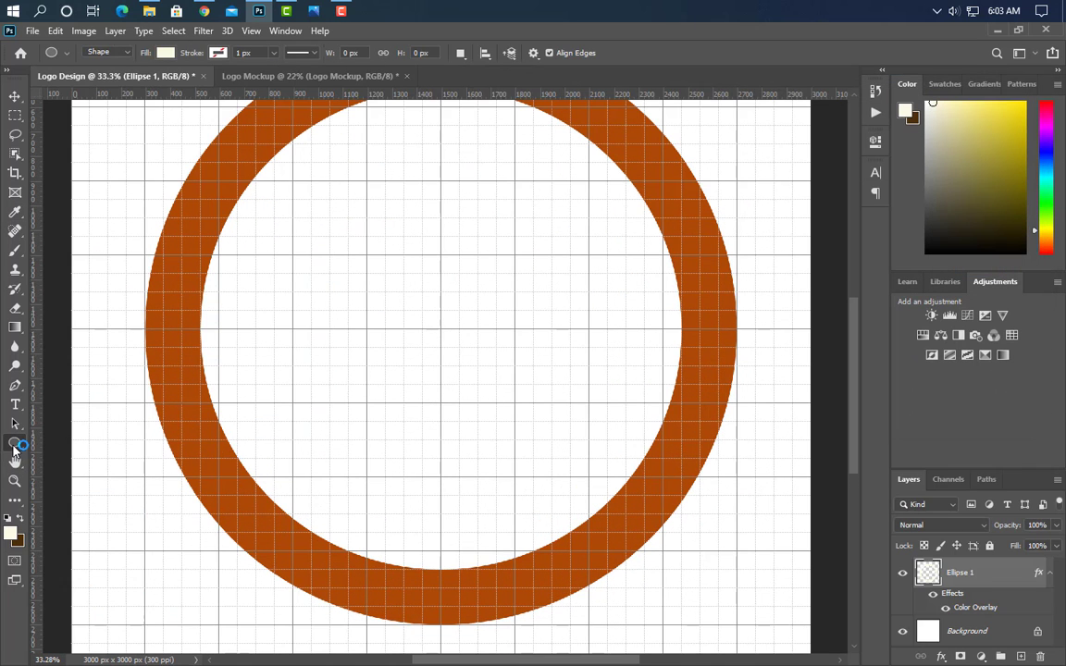
{"action": "left_click_drag", "start_coordinate": [407, 285], "coordinate": [490, 403]}
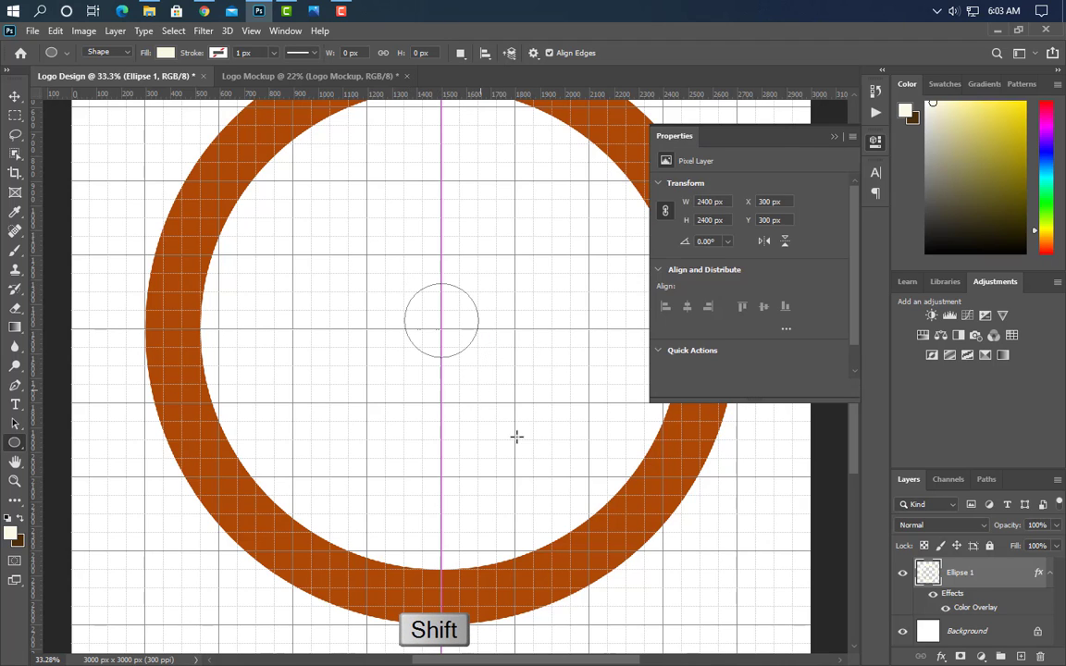
{"action": "left_click", "coordinate": [834, 136]}
{"action": "key", "text": "ctrl+t"}
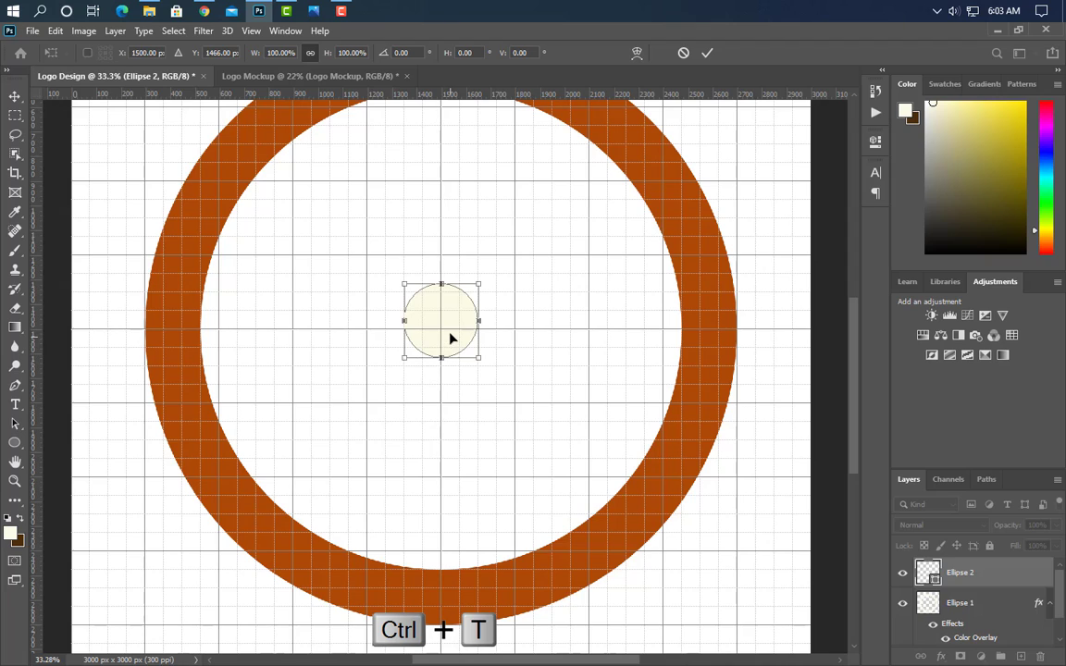
{"action": "mouse_move", "coordinate": [451, 332]}
{"action": "left_mouse_down"}
{"action": "mouse_move", "coordinate": [450, 322]}
{"action": "mouse_move", "coordinate": [445, 370]}
{"action": "mouse_move", "coordinate": [453, 333]}
{"action": "left_mouse_up"}
{"action": "key", "text": "Return"}
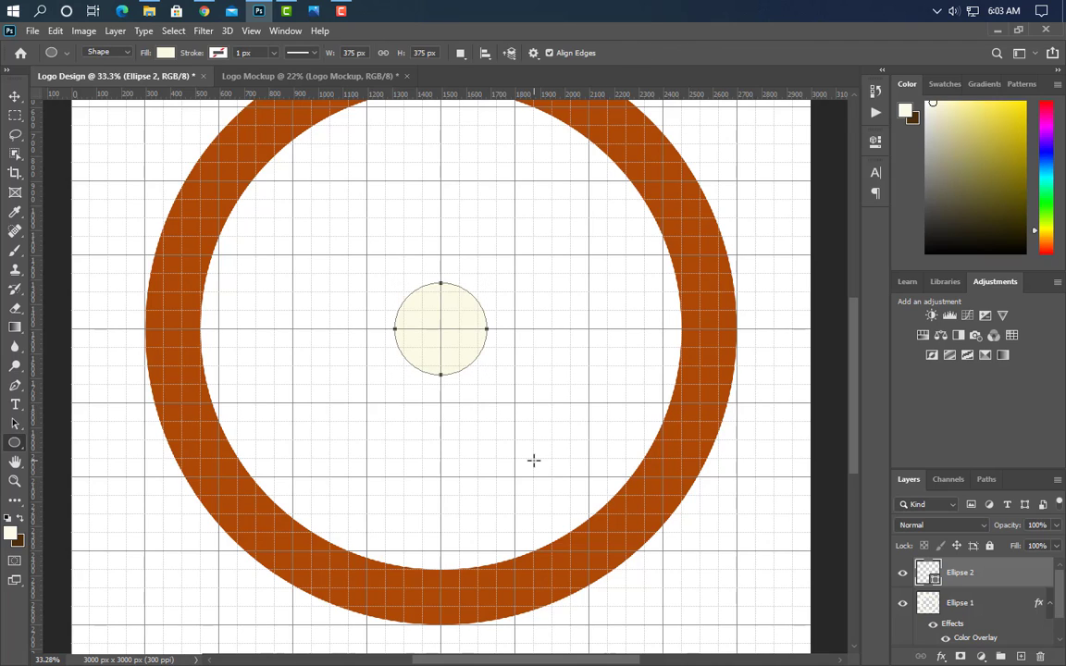
Draw a 1125 x 225 px rectangle extending from the canvas centre to the ring's right side.
{"action": "key", "text": "v"}
{"action": "left_click", "coordinate": [13, 442]}
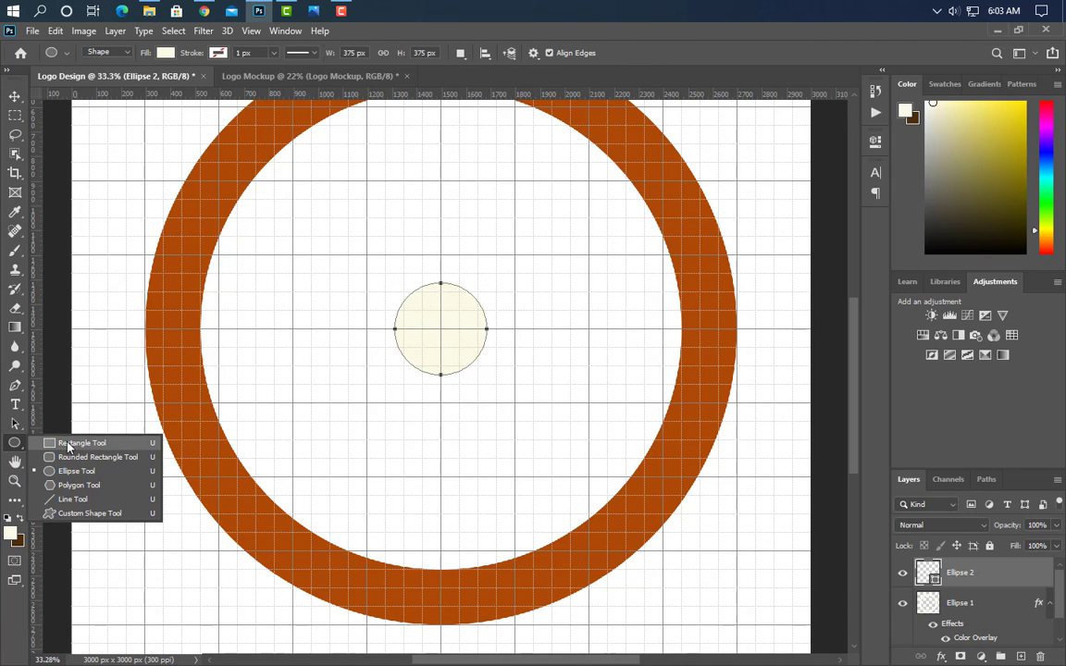
{"action": "left_click", "coordinate": [66, 443]}
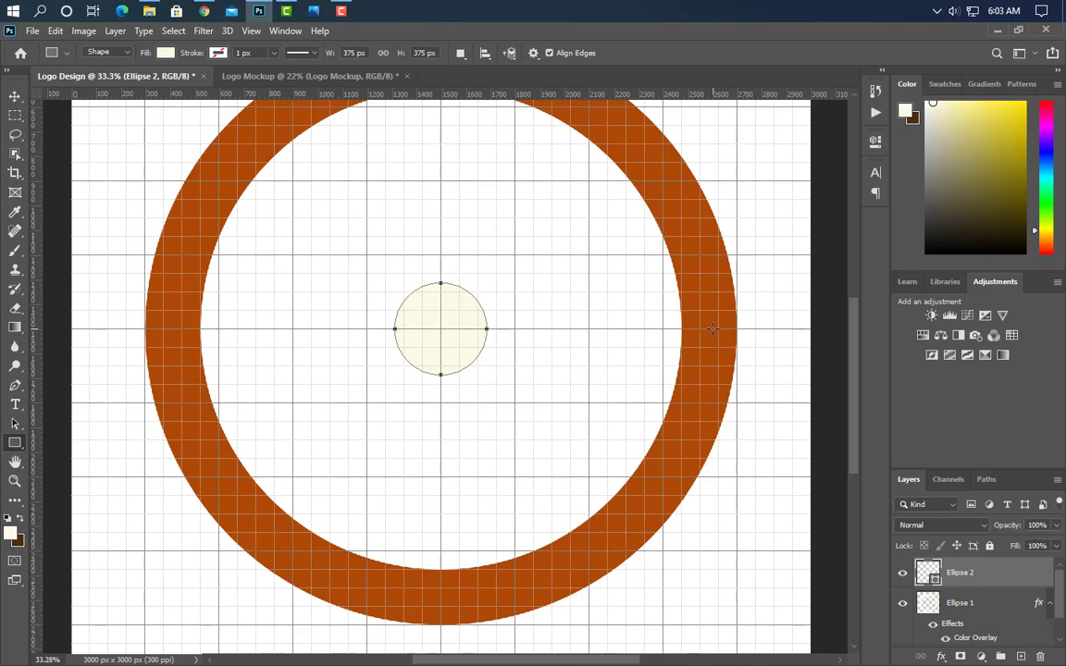
{"action": "left_click_drag", "start_coordinate": [712, 329], "coordinate": [441, 384]}
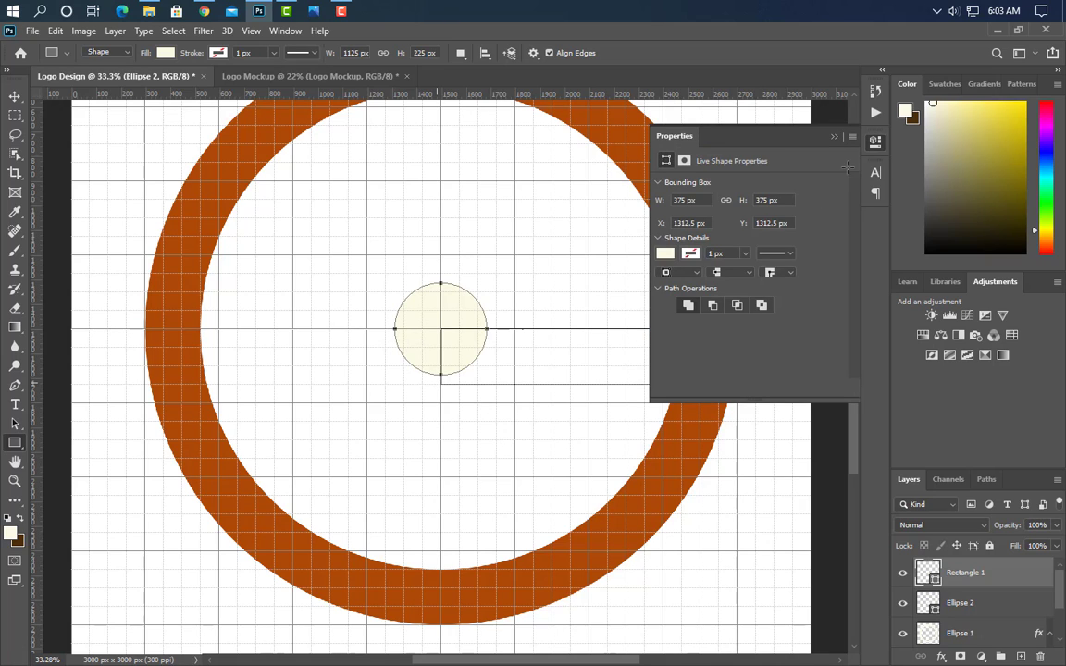
{"action": "left_click", "coordinate": [835, 139]}
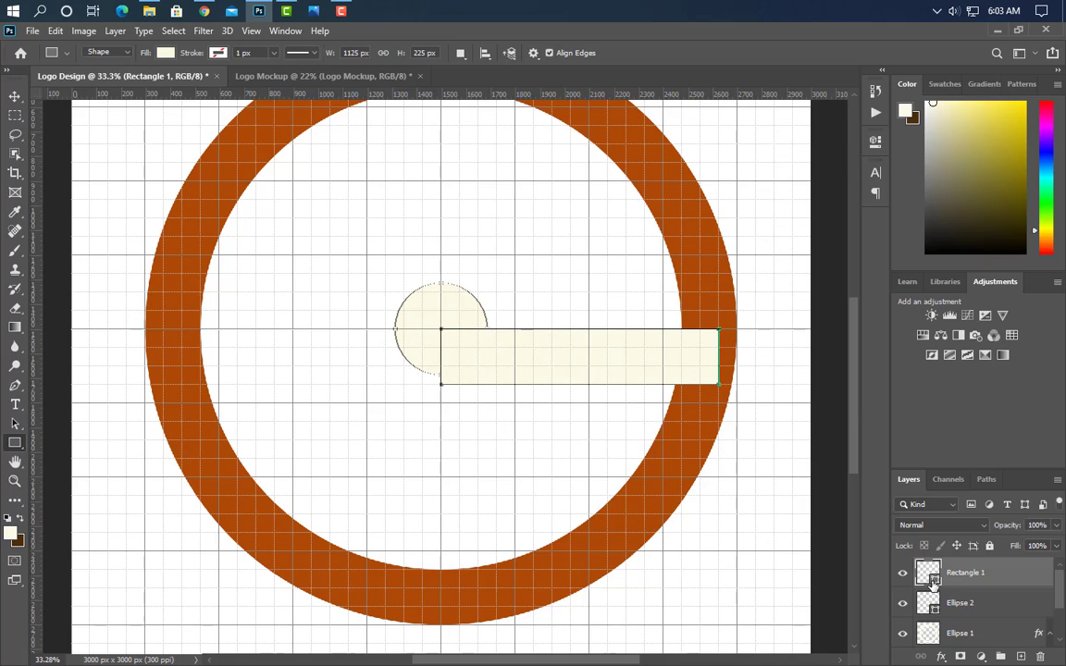
Change the rectangle's fill to olive (#7c7422).
{"action": "double_click", "coordinate": [928, 572]}
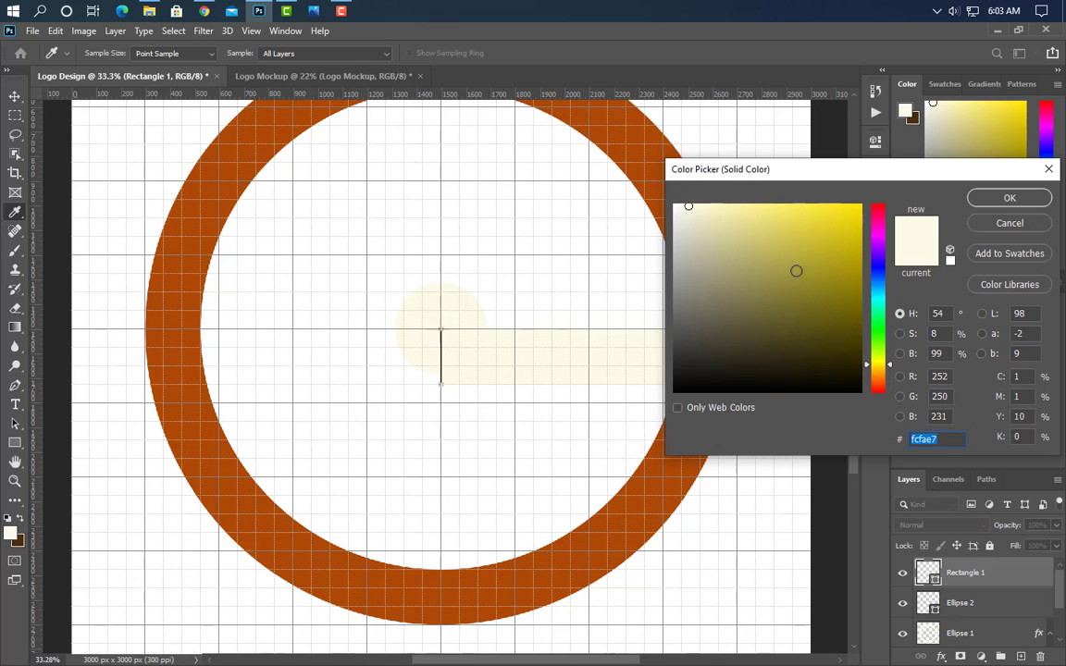
{"action": "left_click", "coordinate": [810, 300]}
{"action": "left_click", "coordinate": [1025, 201]}
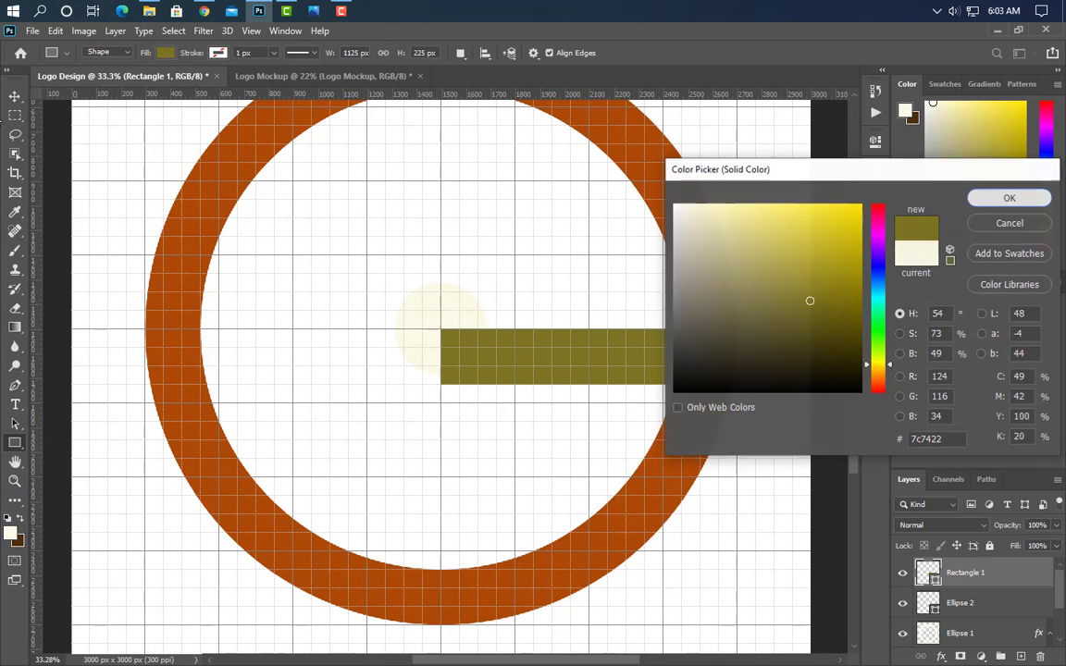
Align the rectangle vertically to the centre of the canvas.
{"action": "left_click", "coordinate": [16, 97]}
{"action": "key", "text": "ctrl+a"}
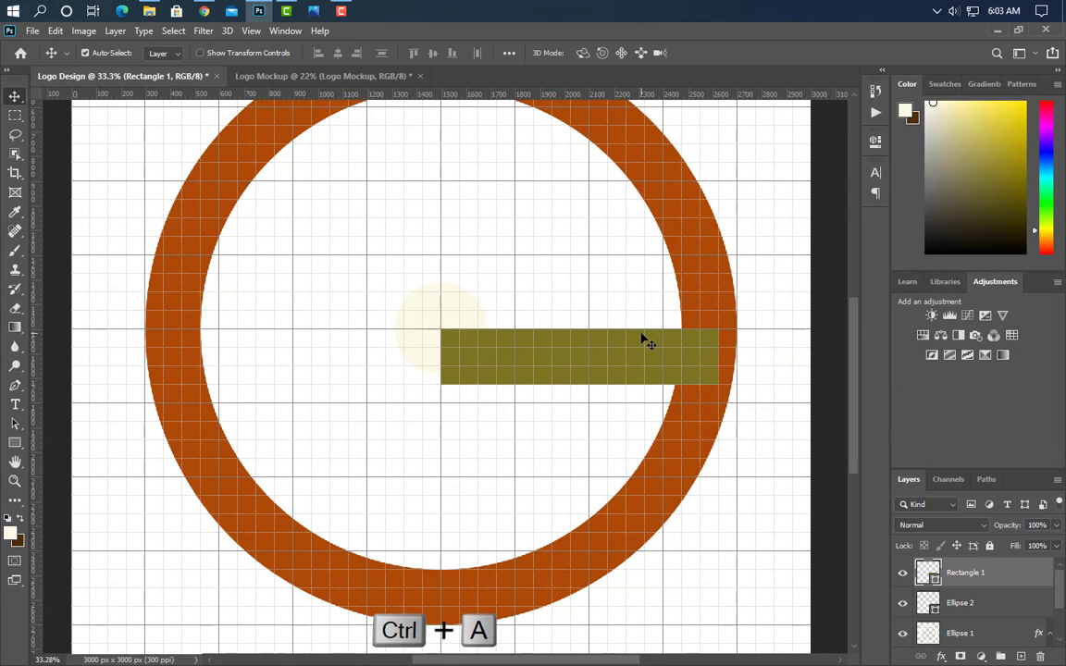
{"action": "left_click", "coordinate": [432, 53]}
{"action": "key", "text": "ctrl+d"}
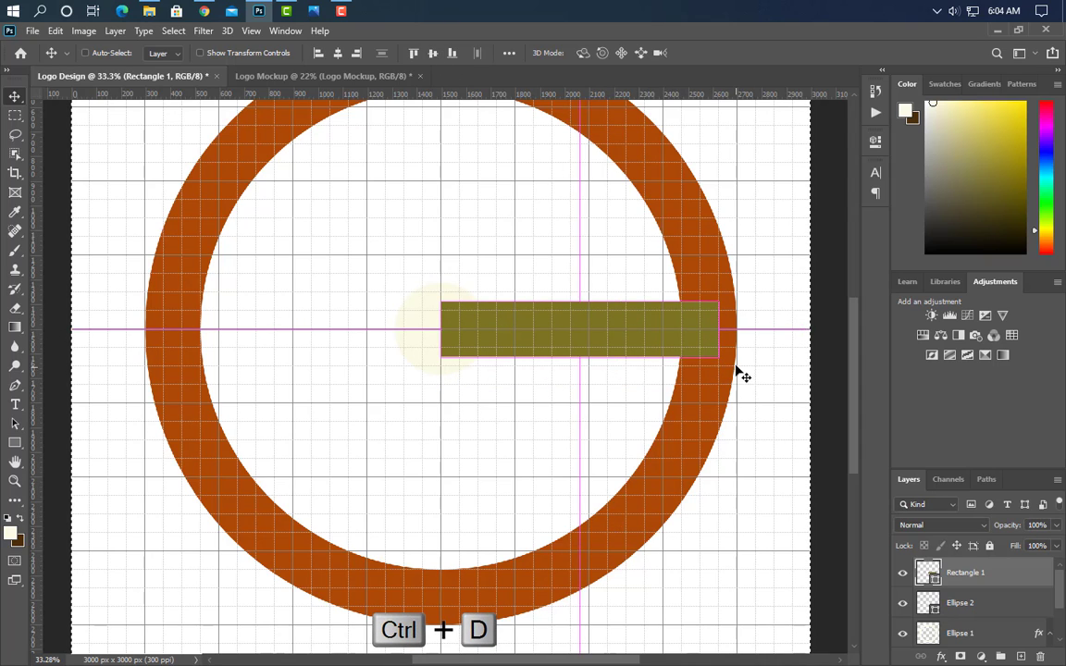
Recolour the central circle to match the ring by sampling its orange-brown (#ac4907).
{"action": "left_click", "coordinate": [419, 330]}
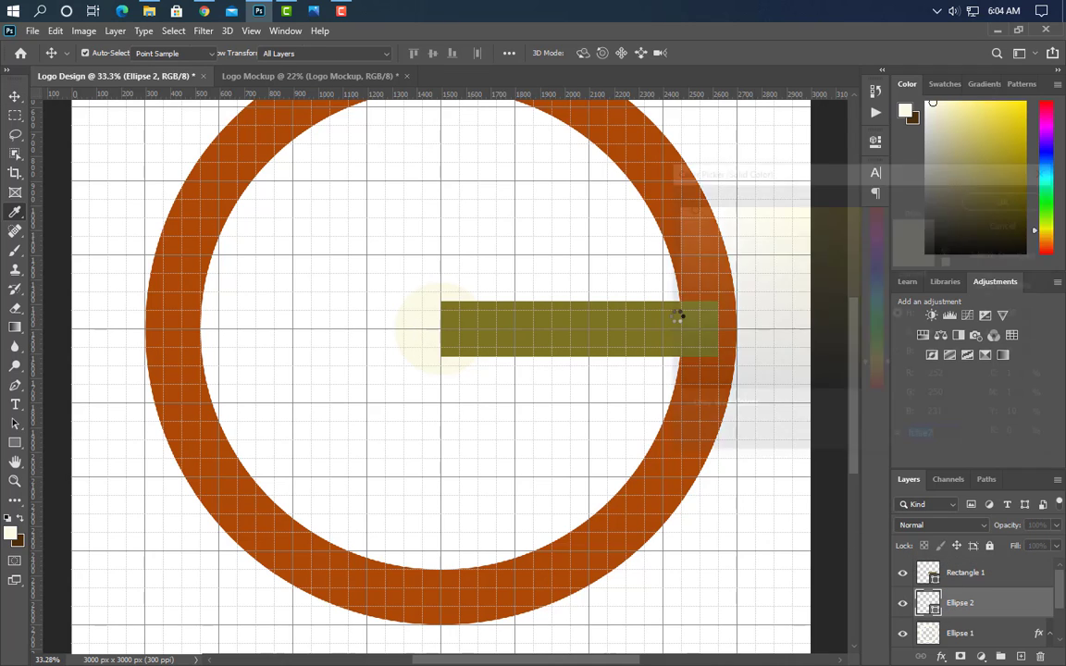
{"action": "left_click", "coordinate": [578, 138]}
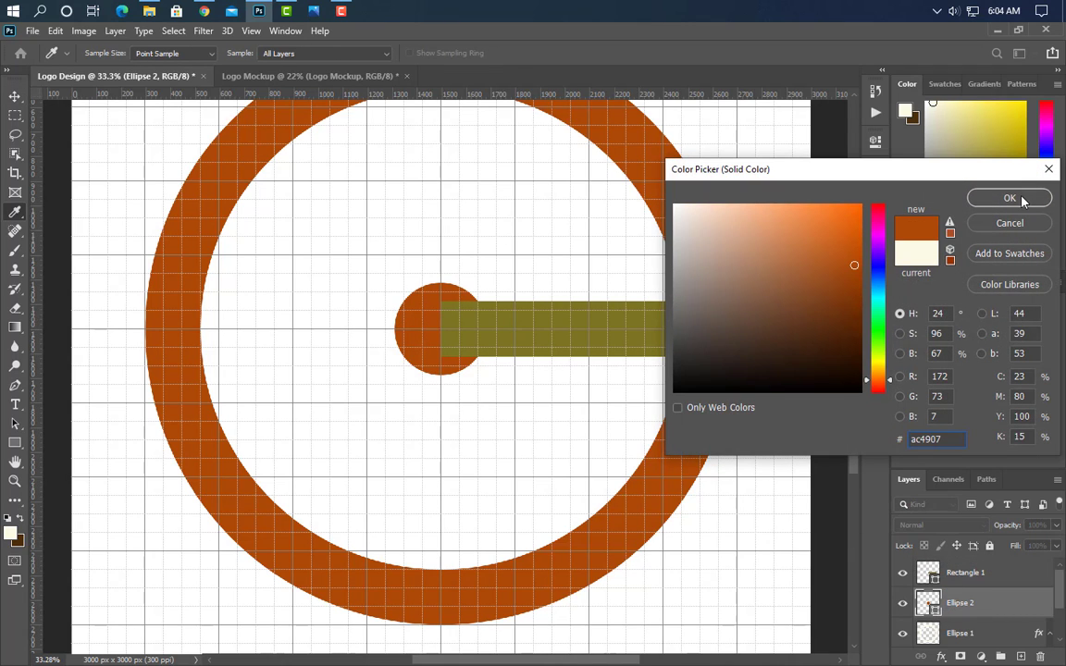
{"action": "left_click", "coordinate": [1009, 198]}
Duplicate the ring layer and give the copy a 75 px black outside stroke.
{"action": "left_click", "coordinate": [581, 501]}
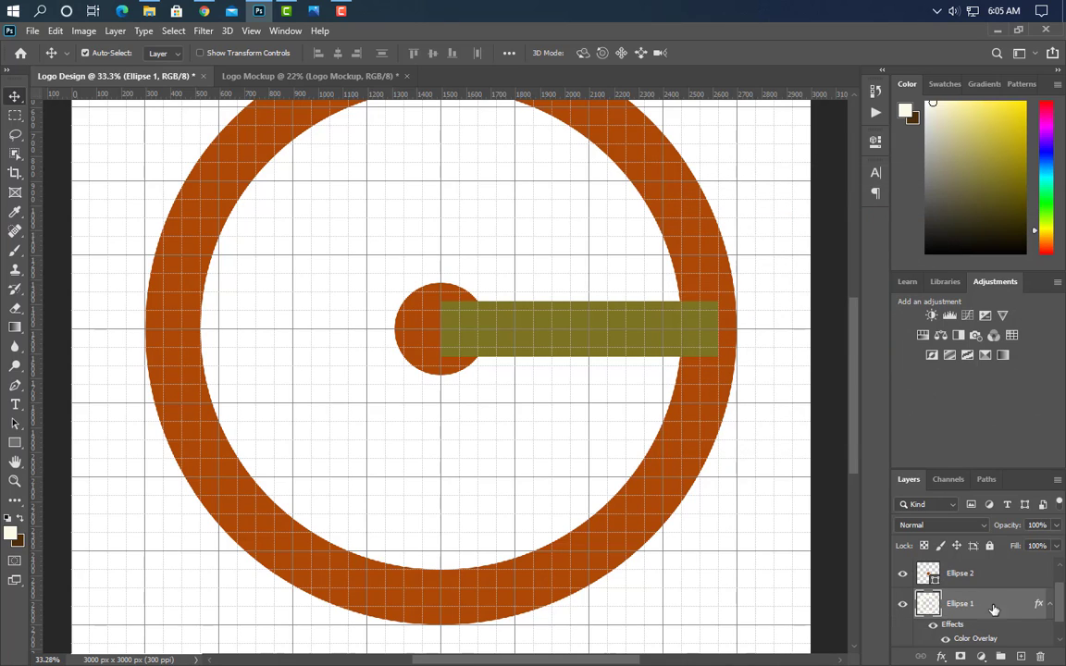
{"action": "key", "text": "ctrl+j"}
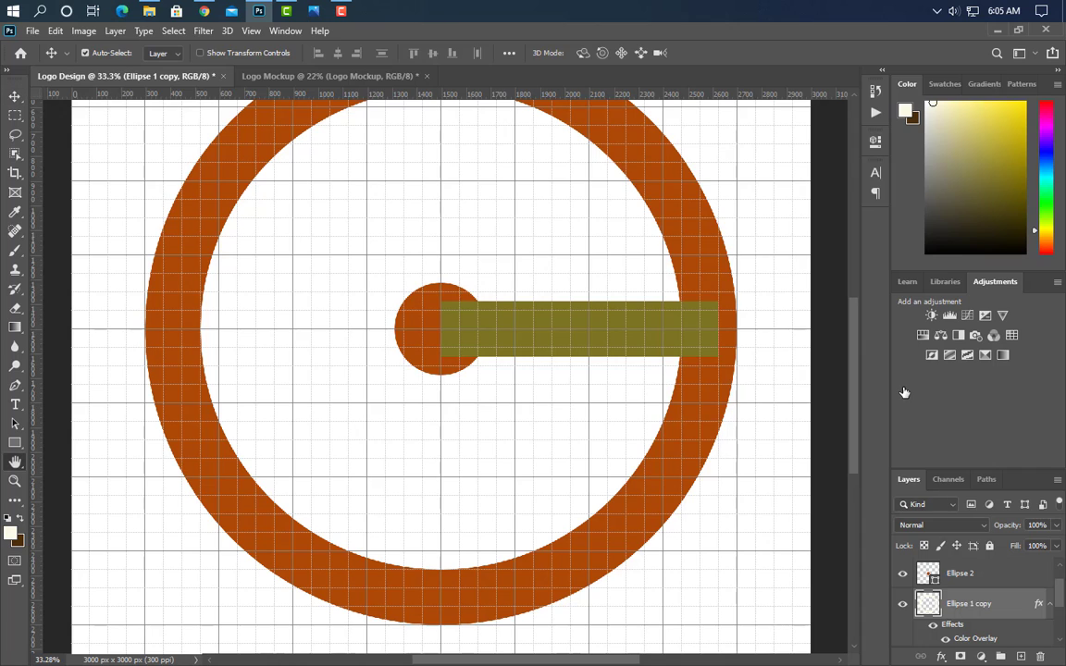
{"action": "left_click", "coordinate": [426, 261]}
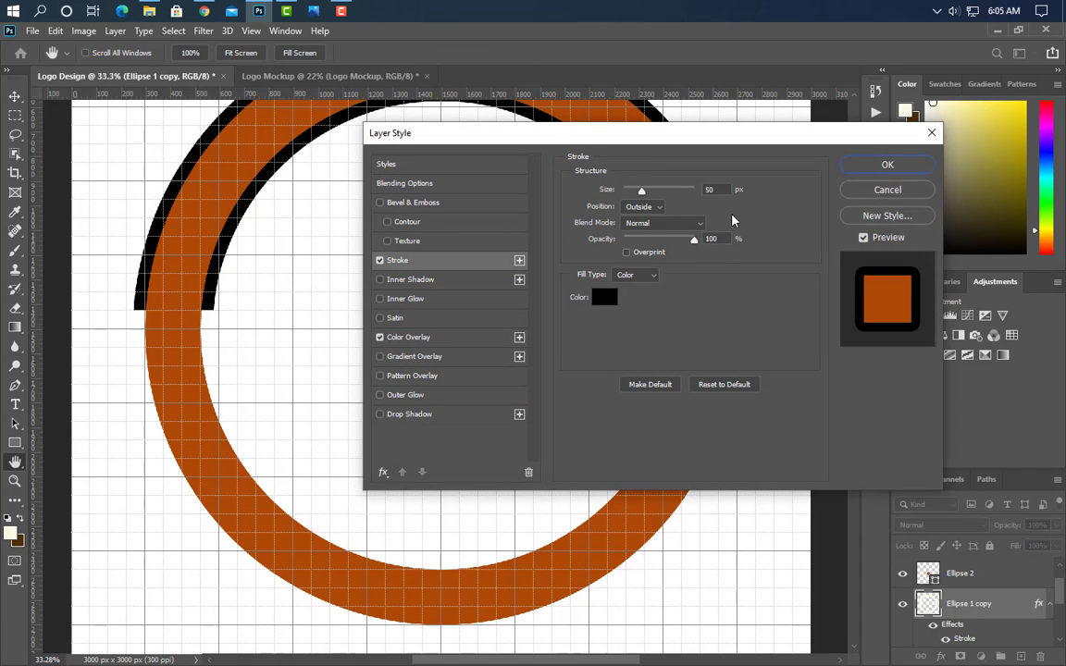
{"action": "type", "text": "75"}
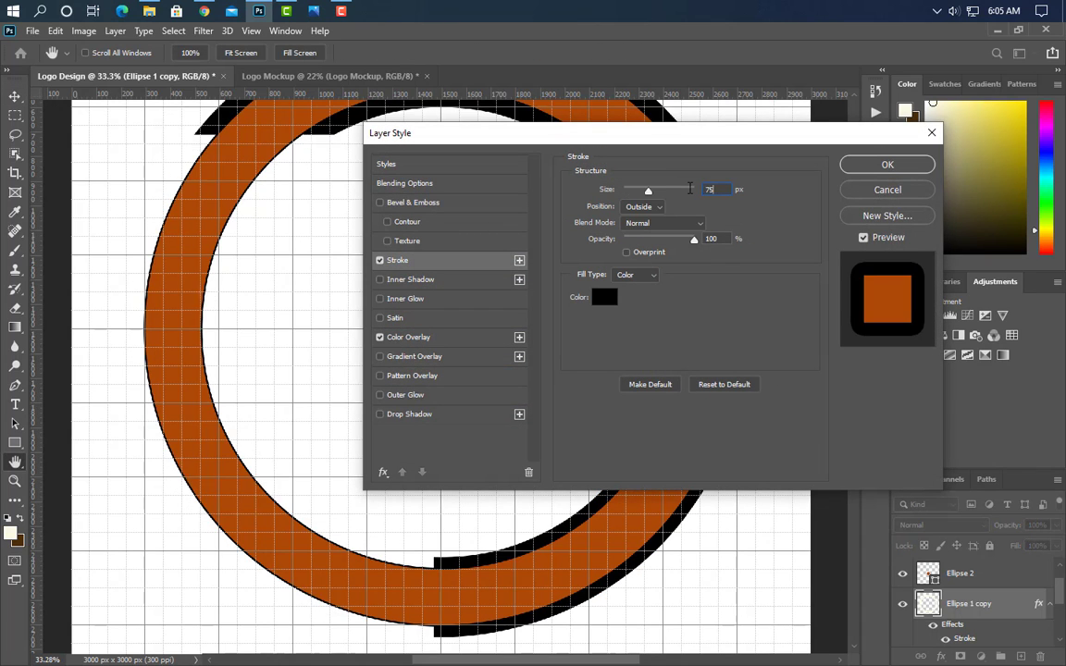
{"action": "left_click", "coordinate": [880, 170]}
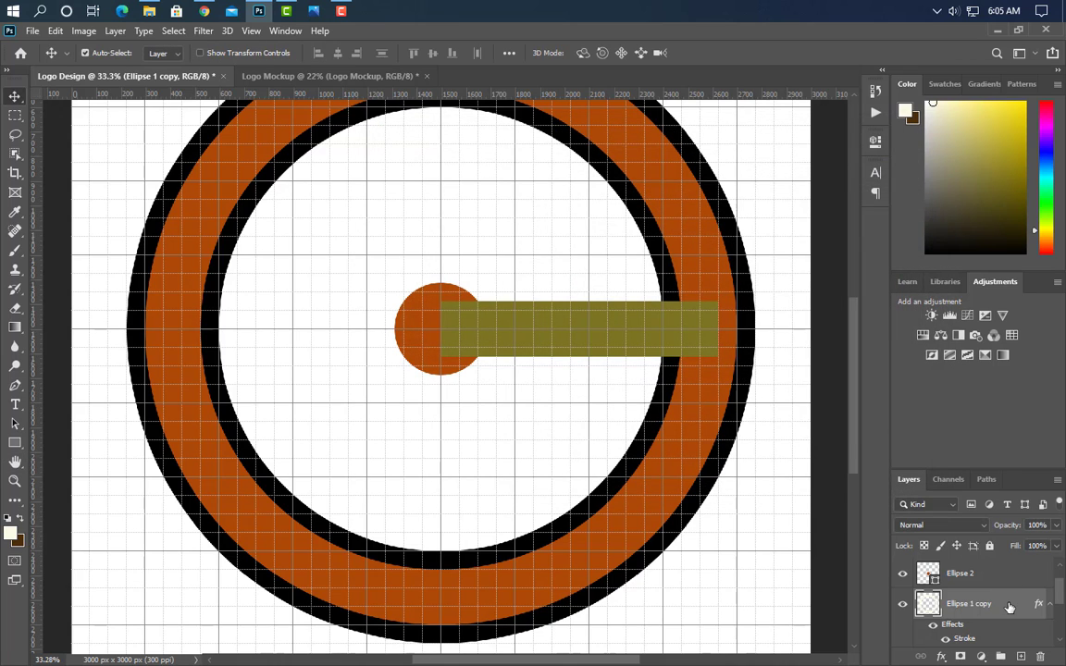
Convert the stroked ring copy to a smart object, load its outline as a selection and delete the copy.
{"action": "right_click", "coordinate": [1001, 603]}
{"action": "left_click", "coordinate": [883, 248]}
{"action": "key", "text": "ctrl"}
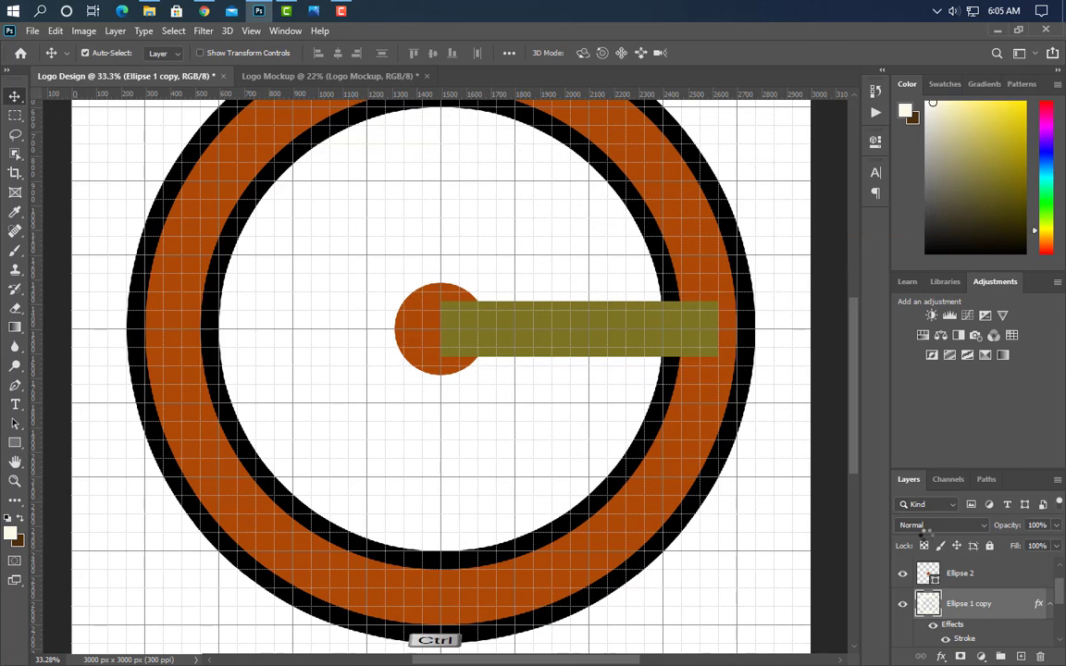
{"action": "left_click", "coordinate": [928, 605], "text": "ctrl"}
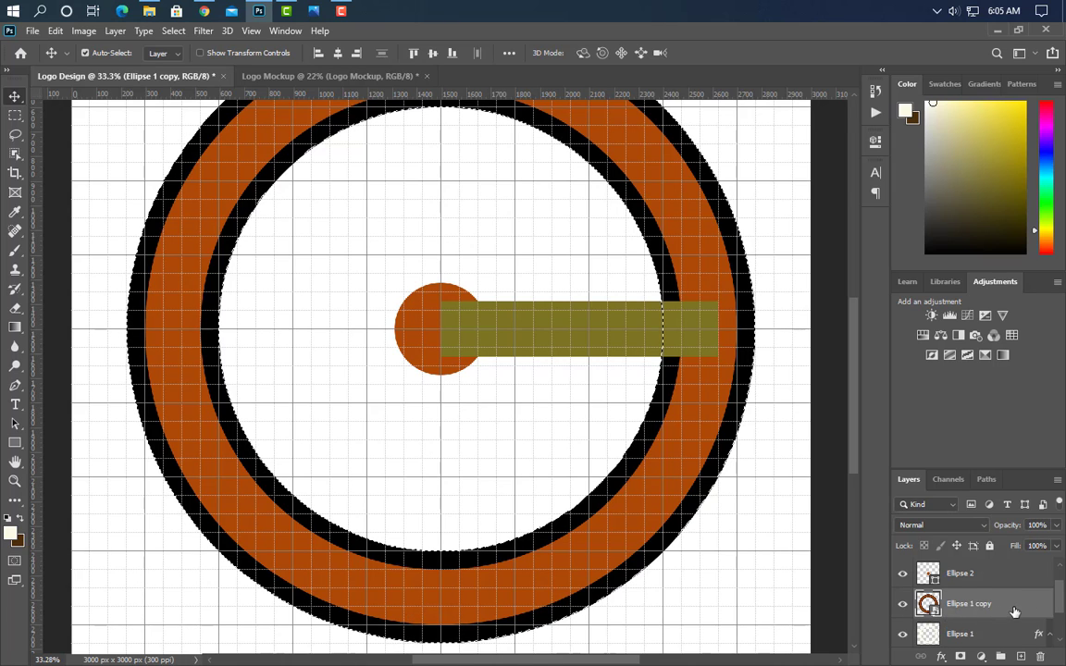
{"action": "left_click_drag", "start_coordinate": [928, 606], "coordinate": [1039, 657]}
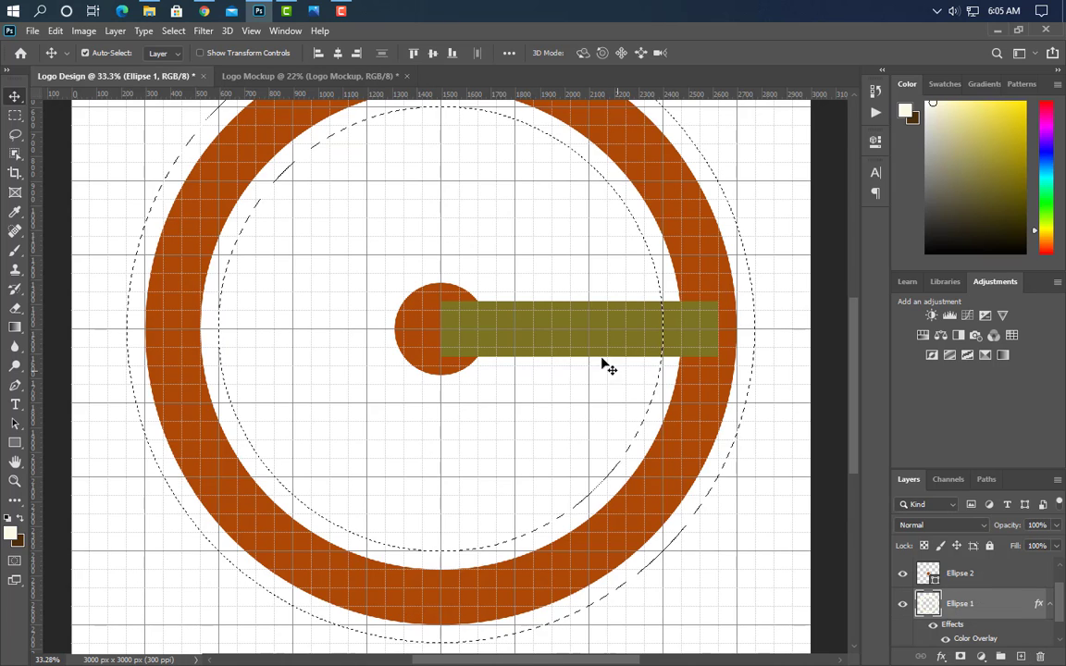
Rasterize the olive rectangle and erase its part inside the ring-shaped selection, then deselect.
{"action": "left_click", "coordinate": [493, 324]}
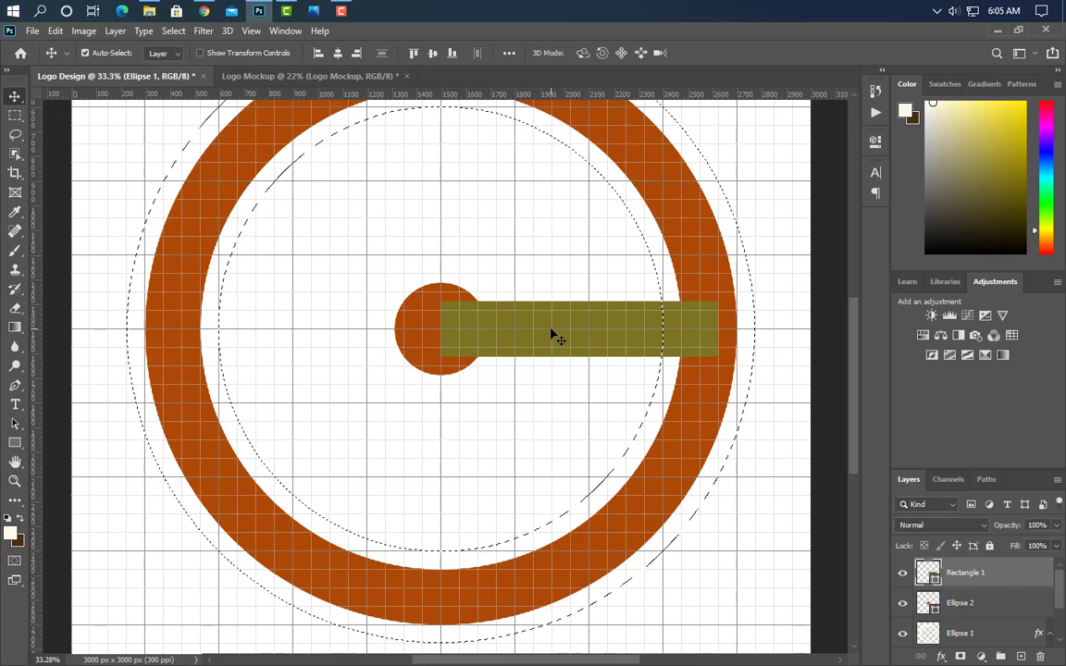
{"action": "right_click", "coordinate": [1018, 574]}
{"action": "left_click", "coordinate": [862, 266]}
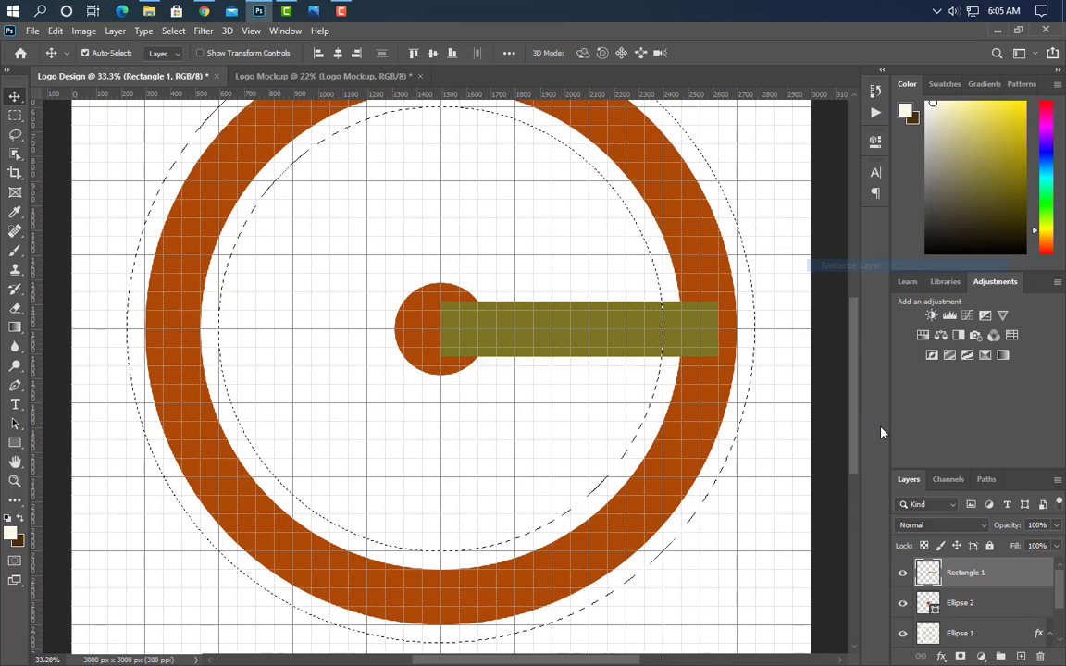
{"action": "key", "text": "Delete"}
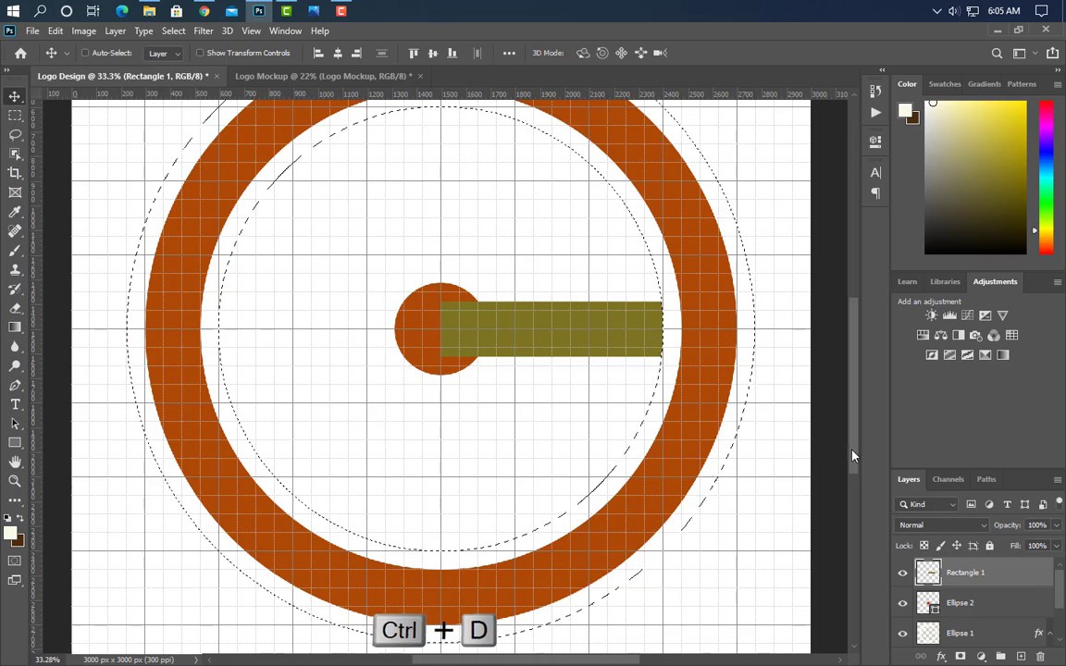
{"action": "key", "text": "ctrl+d"}
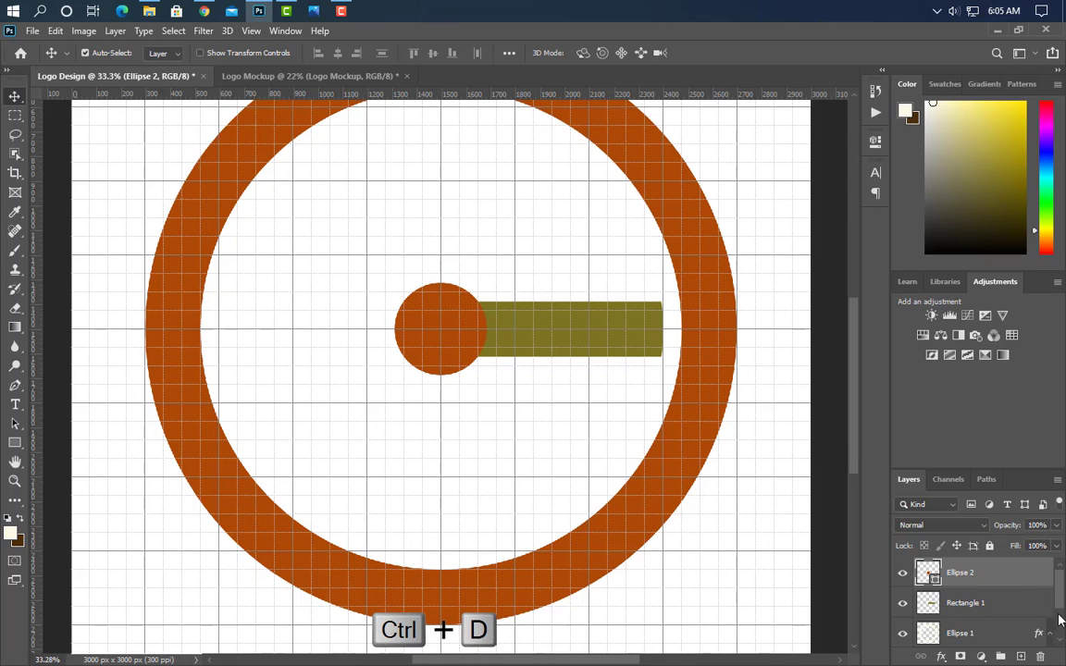
Duplicate the central circle layer and give the copy a 75 px black outside stroke.
{"action": "left_click_drag", "start_coordinate": [1025, 583], "coordinate": [1021, 656]}
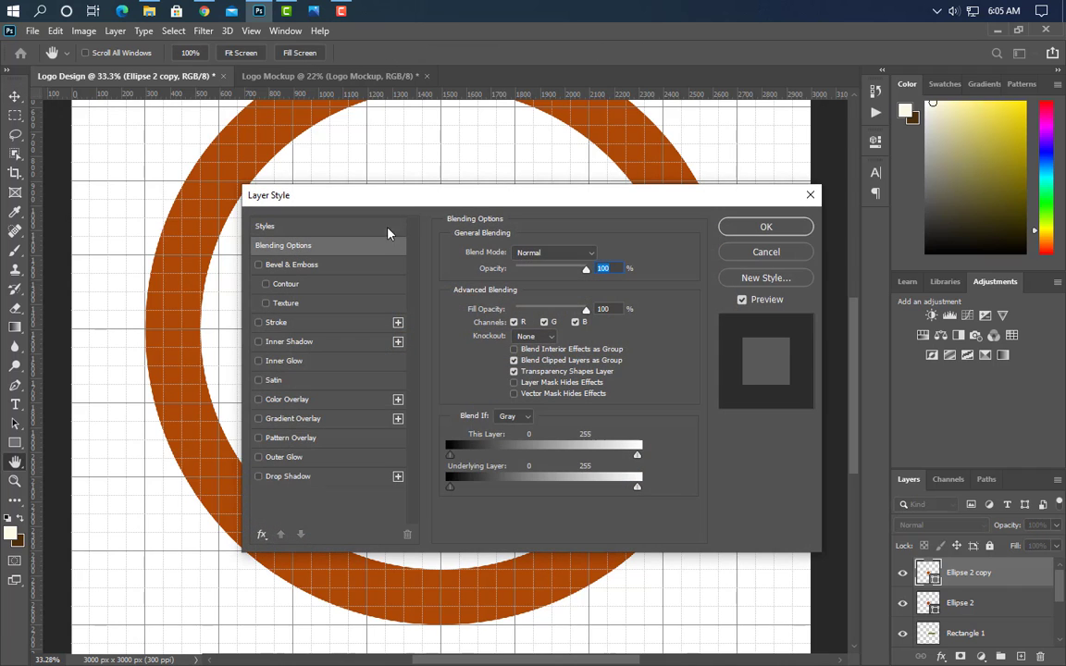
{"action": "left_click_drag", "start_coordinate": [391, 201], "coordinate": [780, 147]}
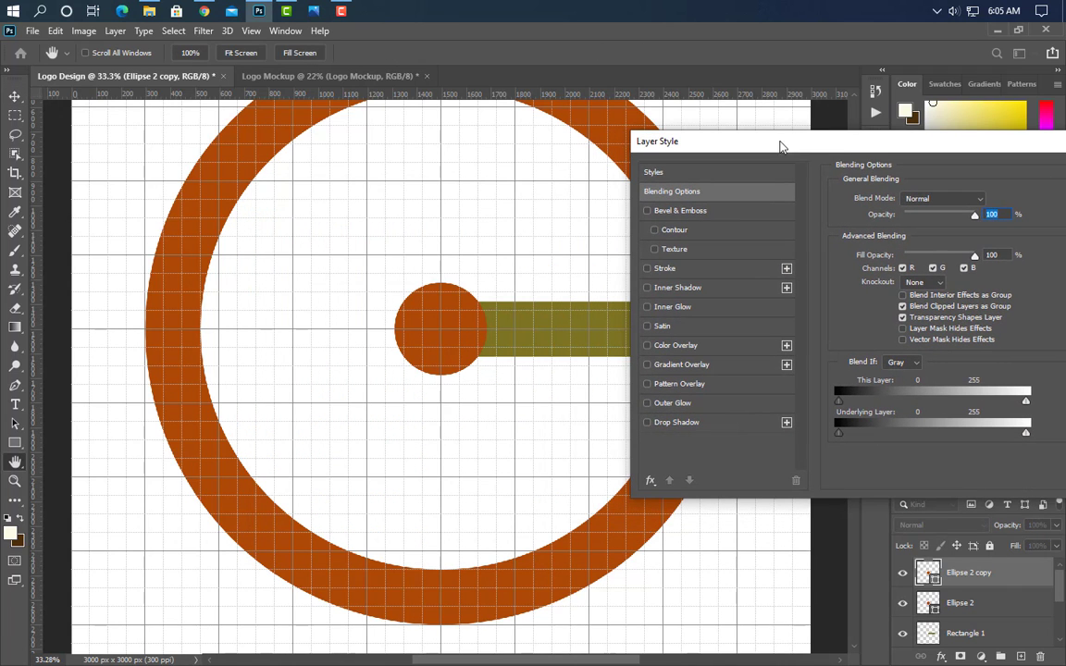
{"action": "left_click", "coordinate": [723, 269]}
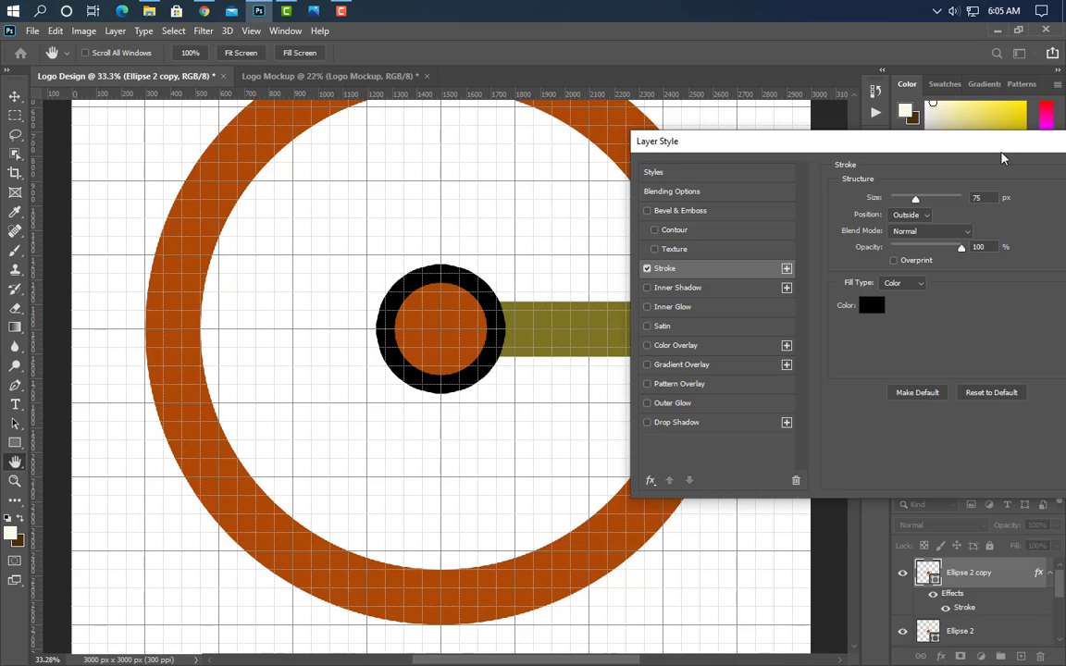
{"action": "left_click_drag", "start_coordinate": [1002, 159], "coordinate": [812, 188]}
{"action": "left_click", "coordinate": [962, 205]}
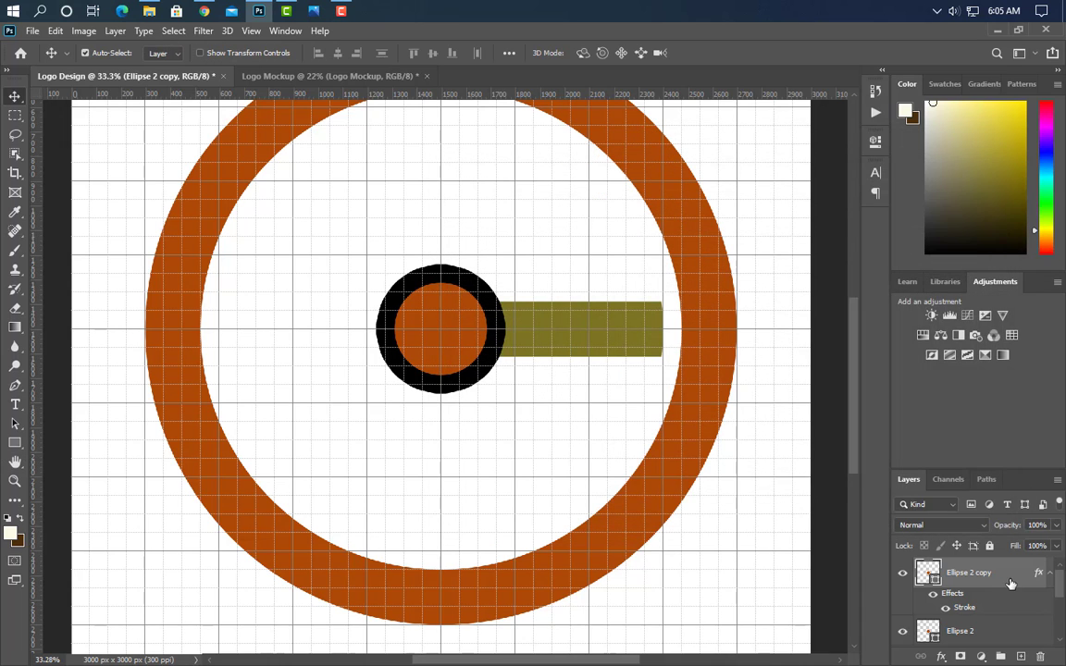
Convert the stroked circle copy to a smart object and load its outline as a selection.
{"action": "right_click", "coordinate": [1007, 575]}
{"action": "left_click", "coordinate": [821, 244]}
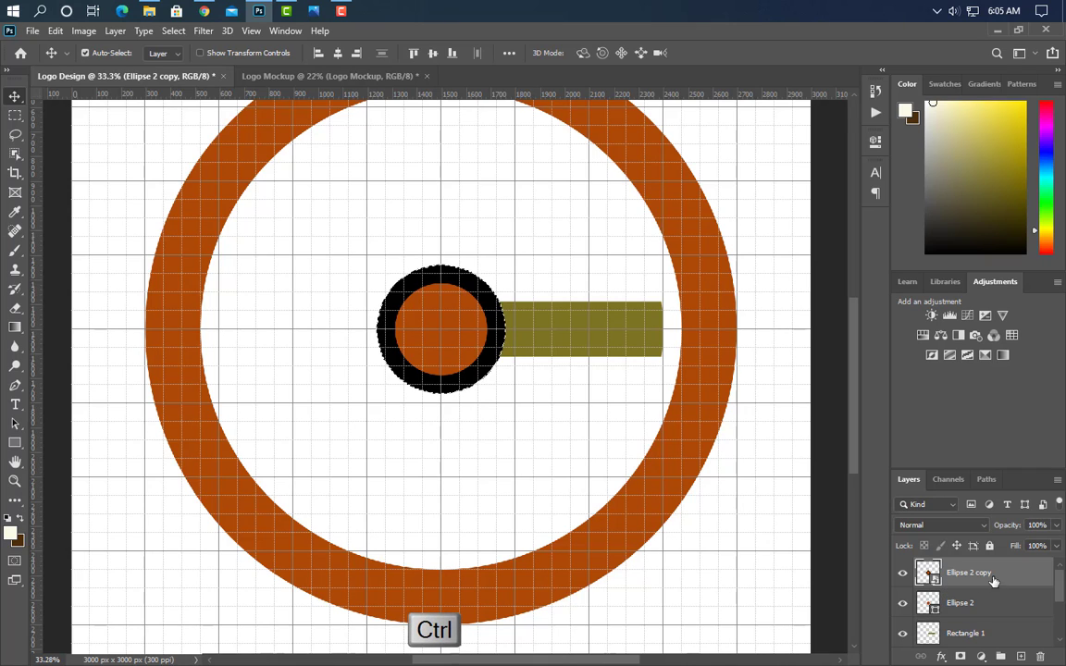
{"action": "left_click", "coordinate": [928, 573], "text": "ctrl"}
Delete the circle copy and erase the selected circular area from the inner end of the olive bar.
{"action": "key", "text": "Delete"}
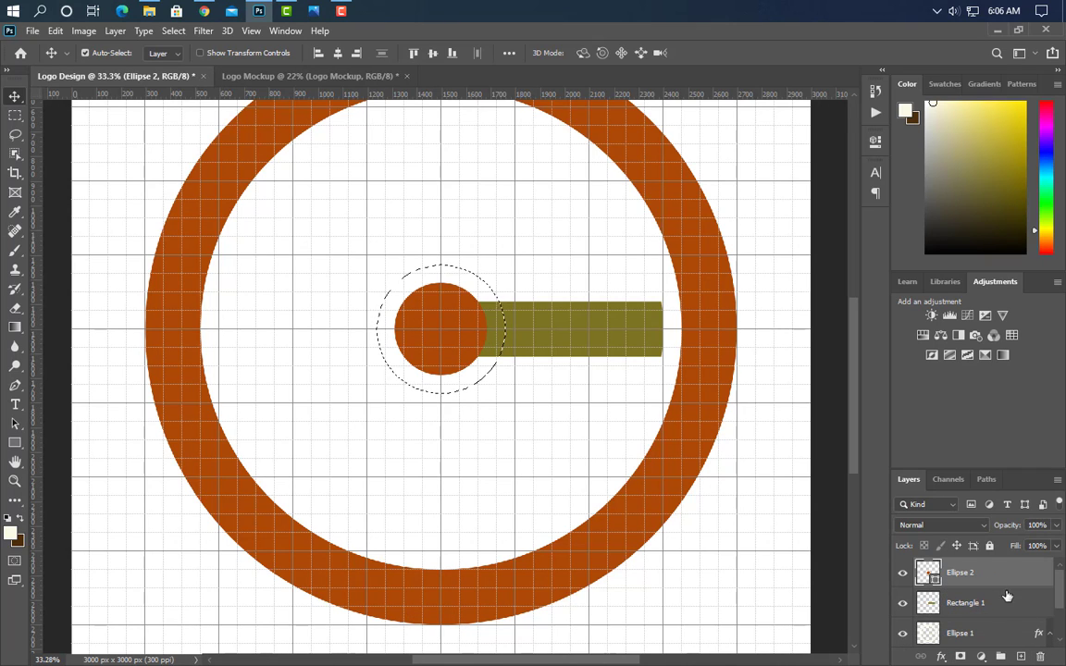
{"action": "left_click", "coordinate": [1007, 607]}
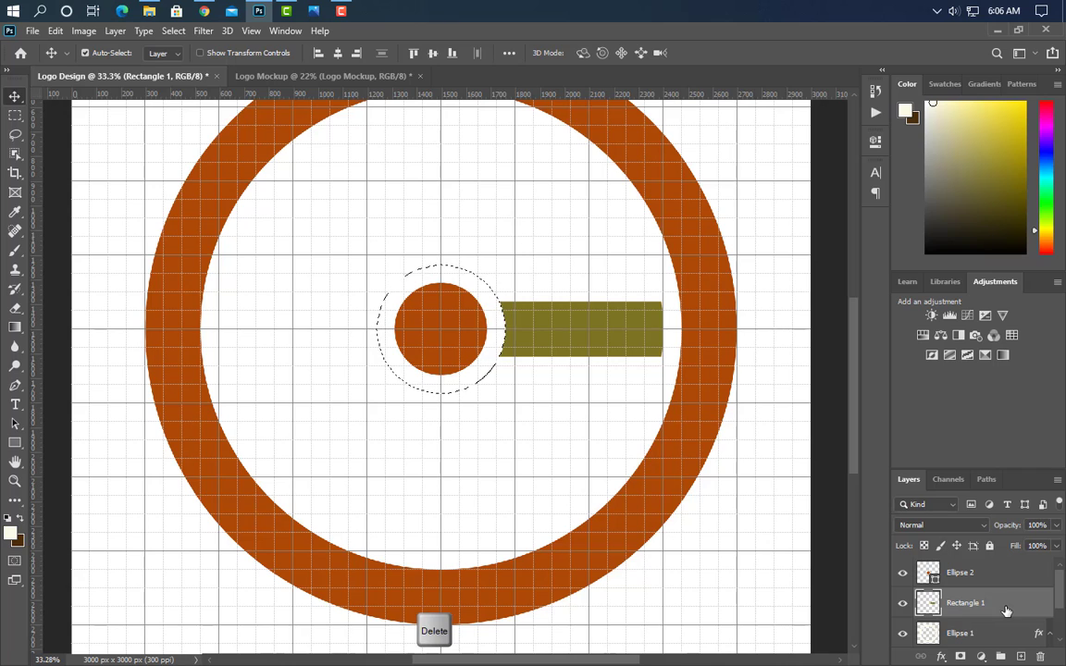
{"action": "key", "text": "ctrl+d"}
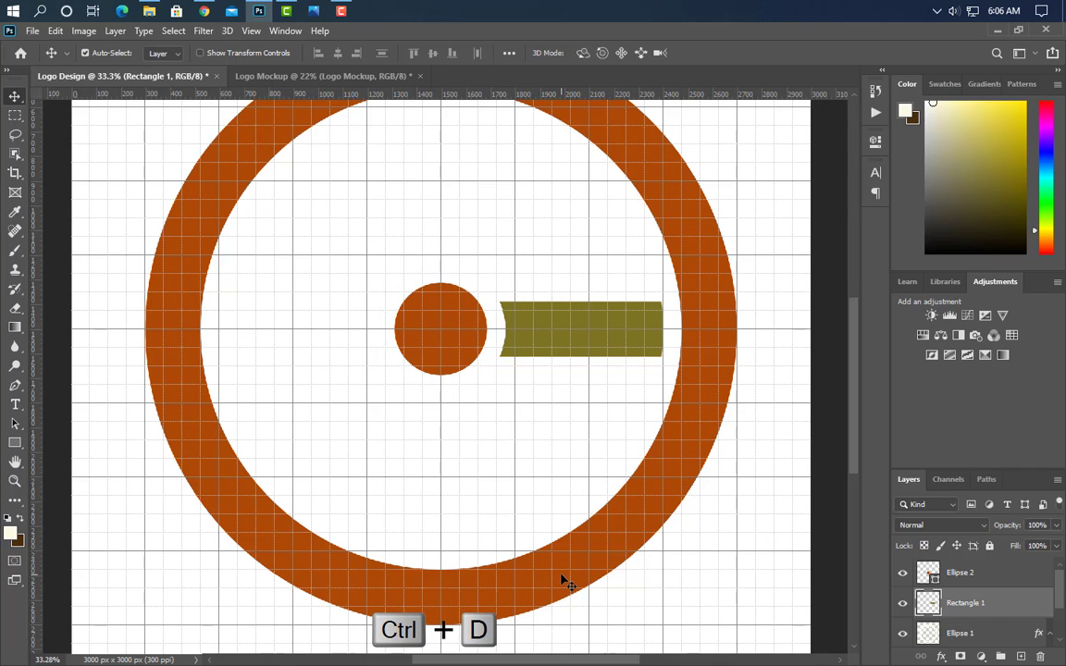
Place a horizontally flipped duplicate of the olive bar on the opposite side of the central circle, centred at X 931.50 px, Y 1500.50 px.
{"action": "scroll", "coordinate": [505, 515], "scroll_direction": "down", "scroll_amount": 2}
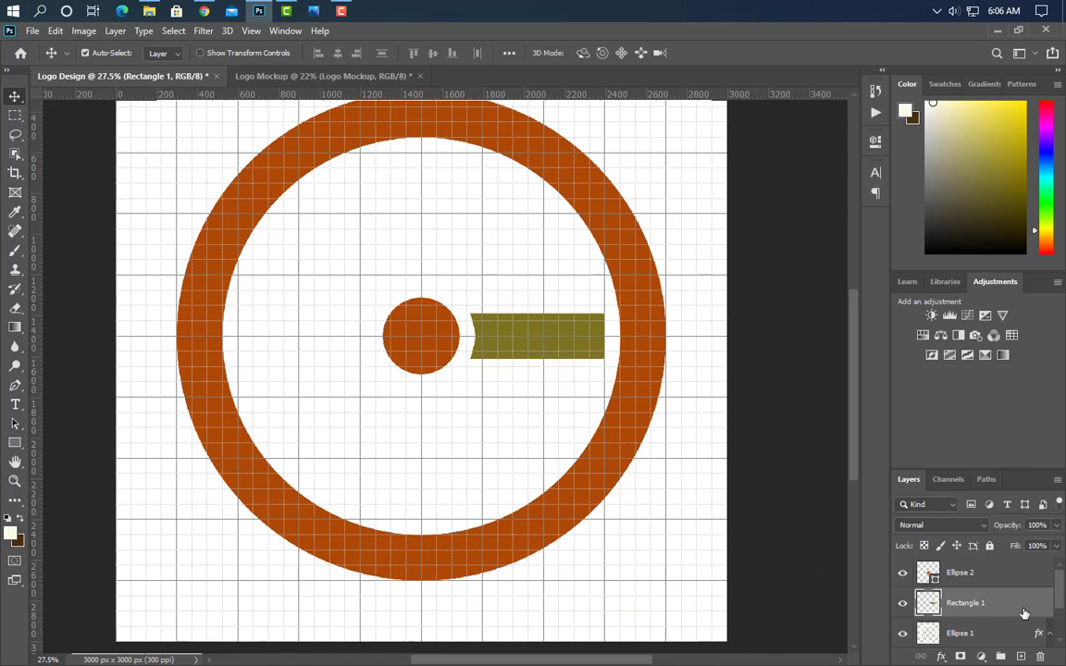
{"action": "left_click_drag", "start_coordinate": [1025, 628], "coordinate": [1021, 656]}
{"action": "key", "text": "ctrl+t"}
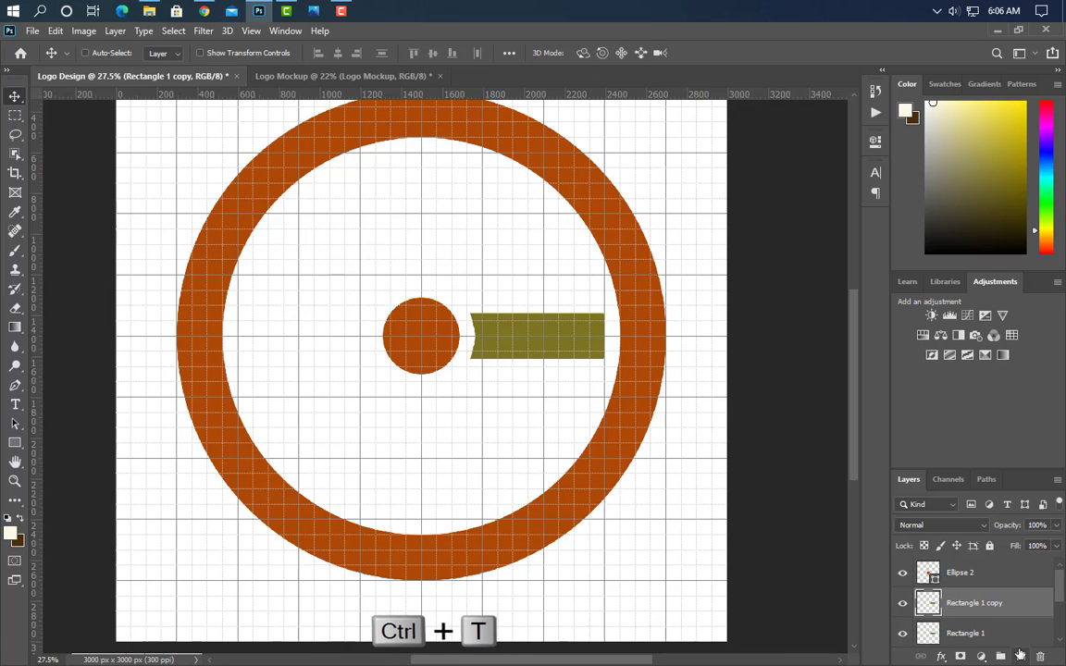
{"action": "left_click_drag", "start_coordinate": [551, 339], "coordinate": [323, 336]}
{"action": "right_click", "coordinate": [334, 339]}
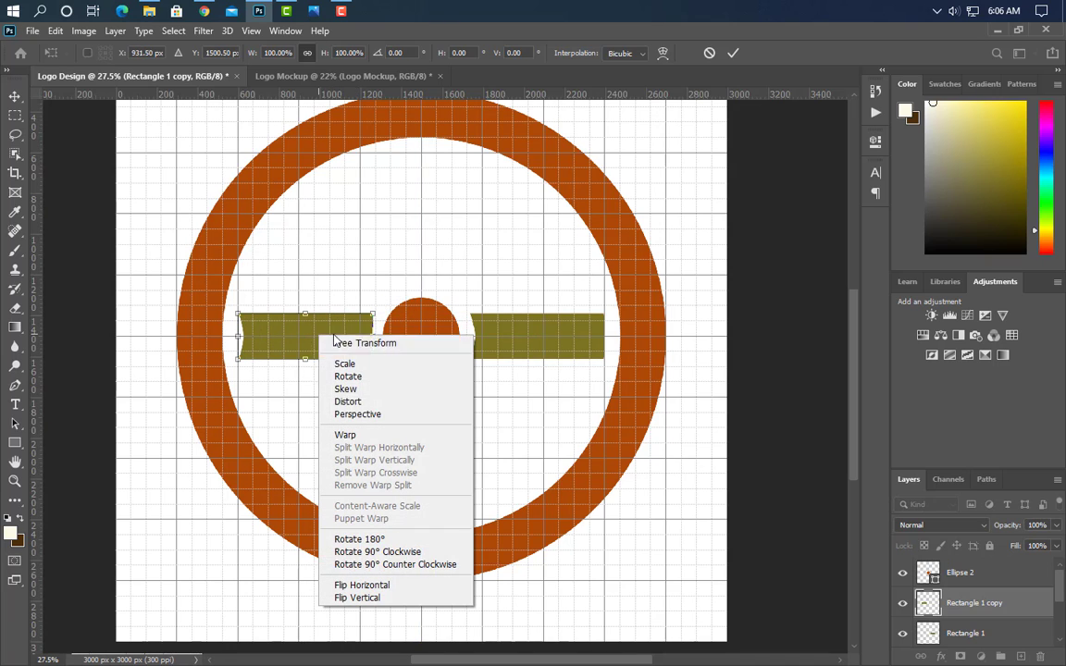
{"action": "left_click", "coordinate": [365, 585]}
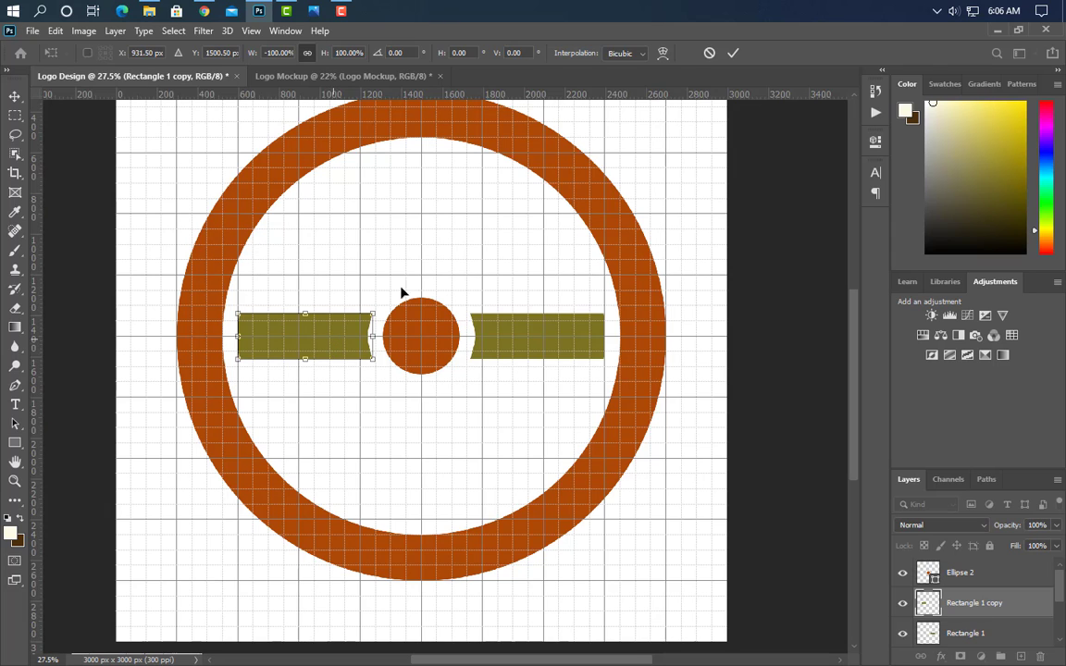
{"action": "key", "text": "Return"}
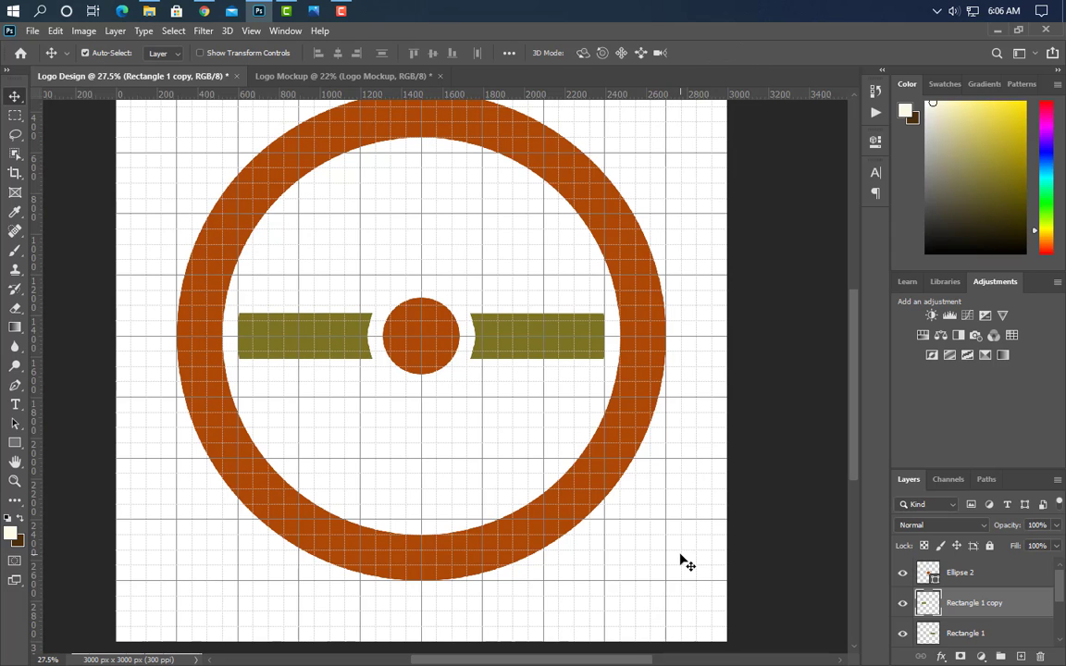
Select a vertical strip about 150 px wide through the canvas centre and delete that area from the ring layer.
{"action": "scroll", "coordinate": [588, 613], "scroll_direction": "down", "scroll_amount": 2}
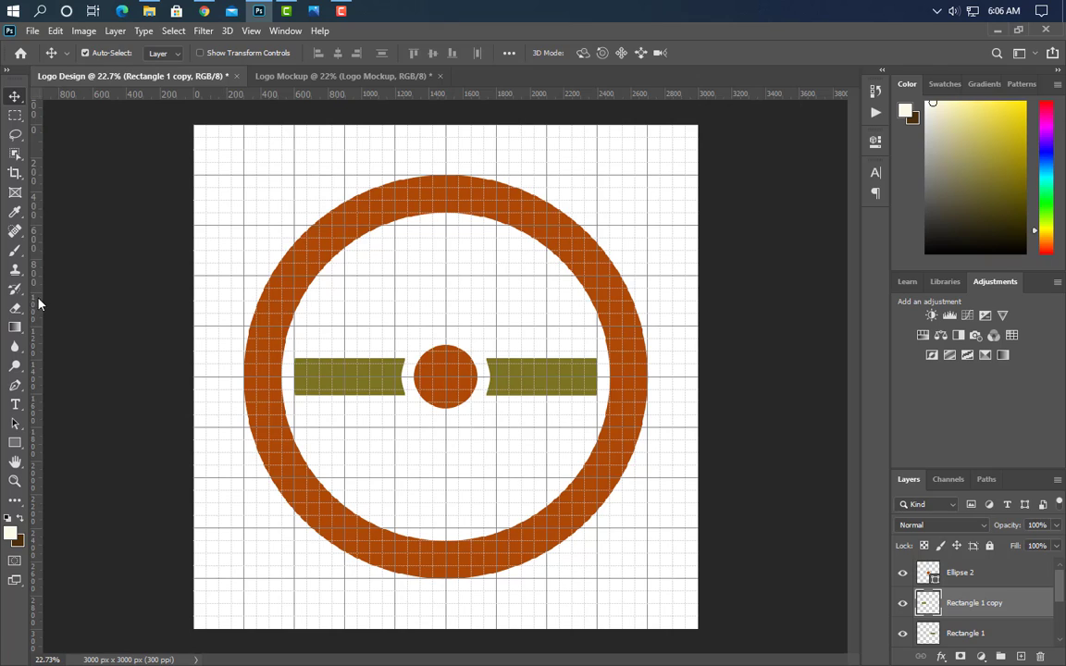
{"action": "left_click", "coordinate": [14, 116]}
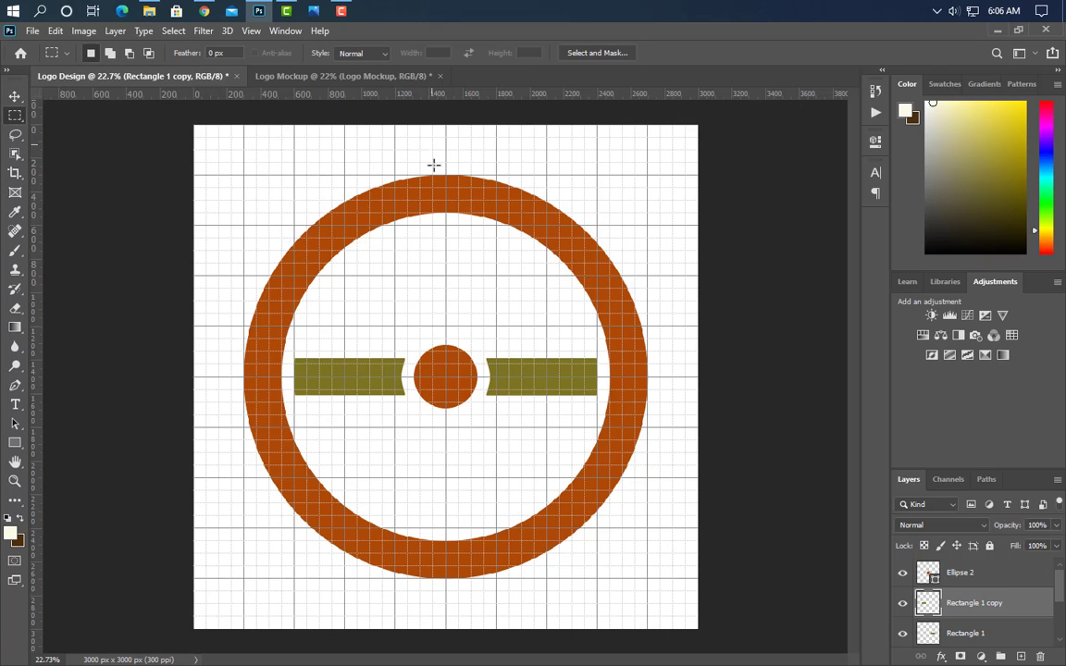
{"action": "left_click_drag", "start_coordinate": [434, 149], "coordinate": [457, 631]}
{"action": "scroll", "coordinate": [975, 624], "scroll_direction": "down", "scroll_amount": 3}
{"action": "scroll", "coordinate": [987, 605], "scroll_direction": "up", "scroll_amount": 2}
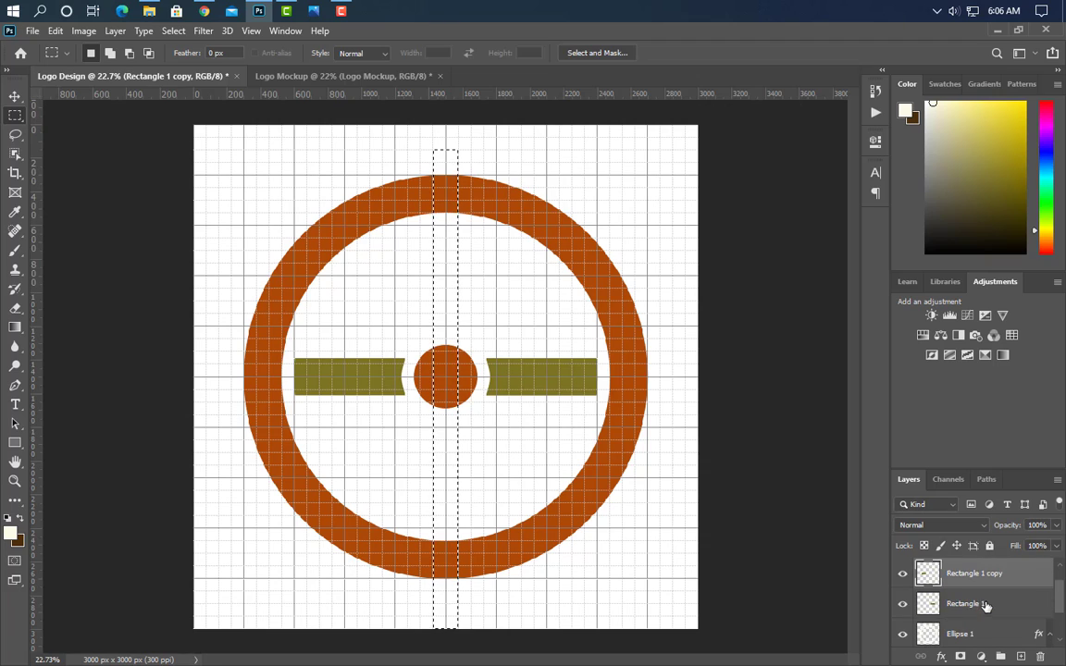
{"action": "key", "text": "Delete"}
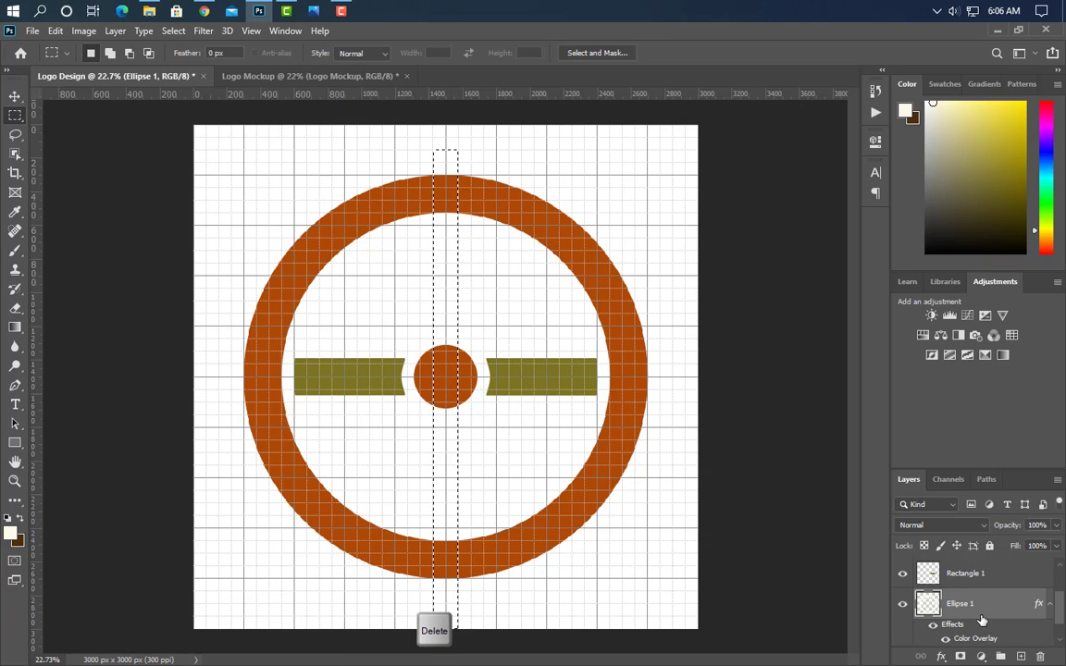
{"action": "key", "text": "Delete"}
{"action": "key", "text": "ctrl+d"}
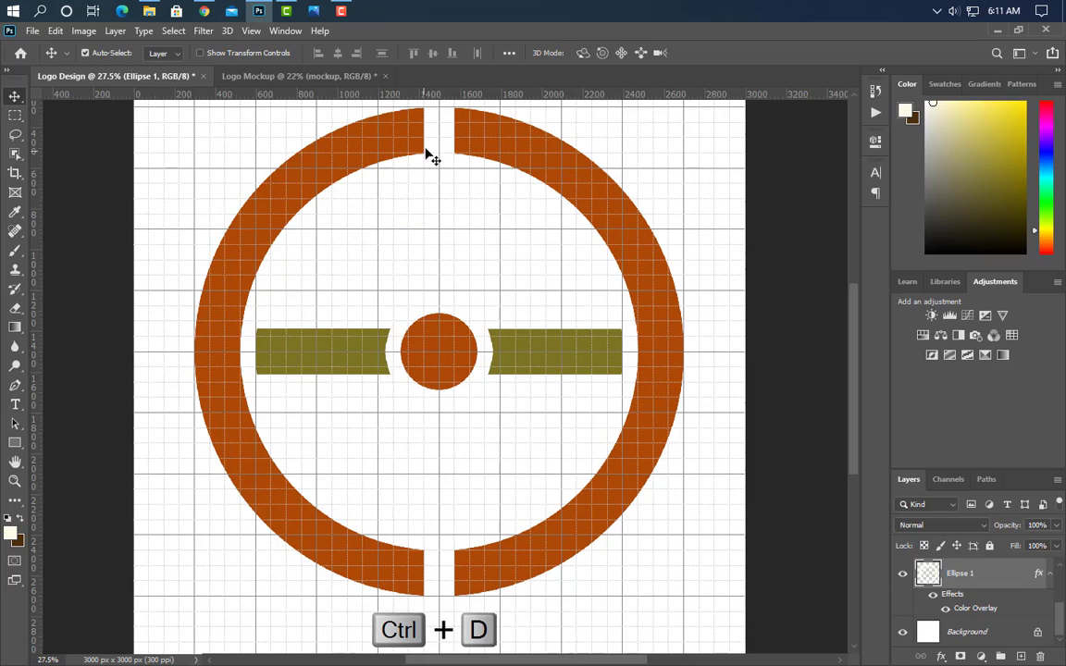
Draw a rectangle 31 px wide and 75 px high just inside the ring, below its upper gap.
{"action": "scroll", "coordinate": [428, 155], "scroll_direction": "up", "scroll_amount": 6}
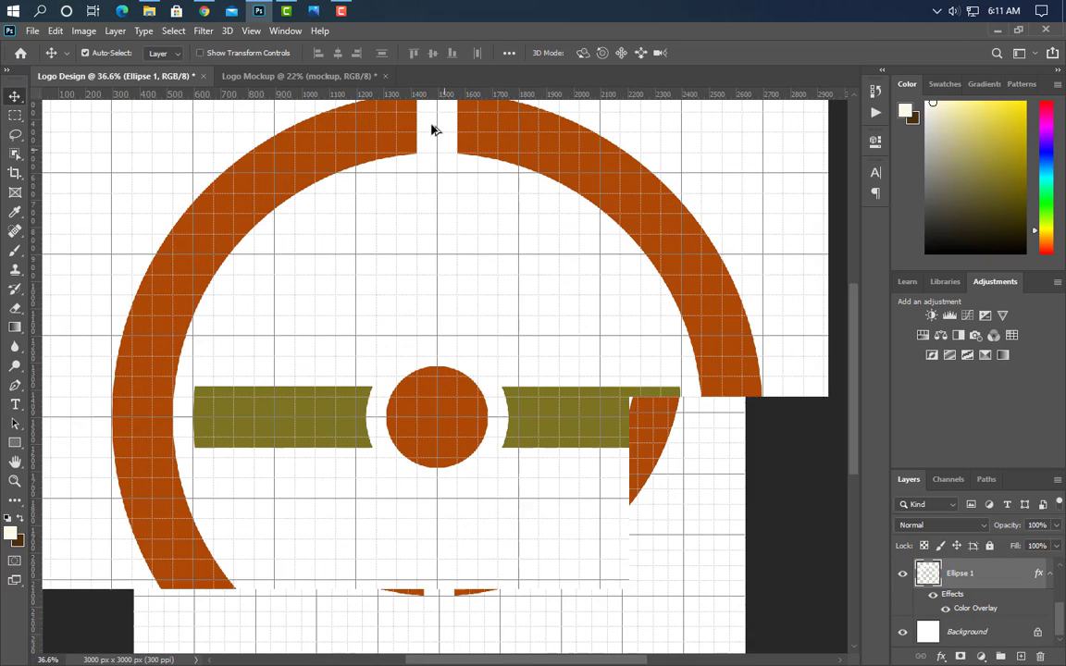
{"action": "scroll", "coordinate": [436, 155], "scroll_direction": "up", "scroll_amount": 1}
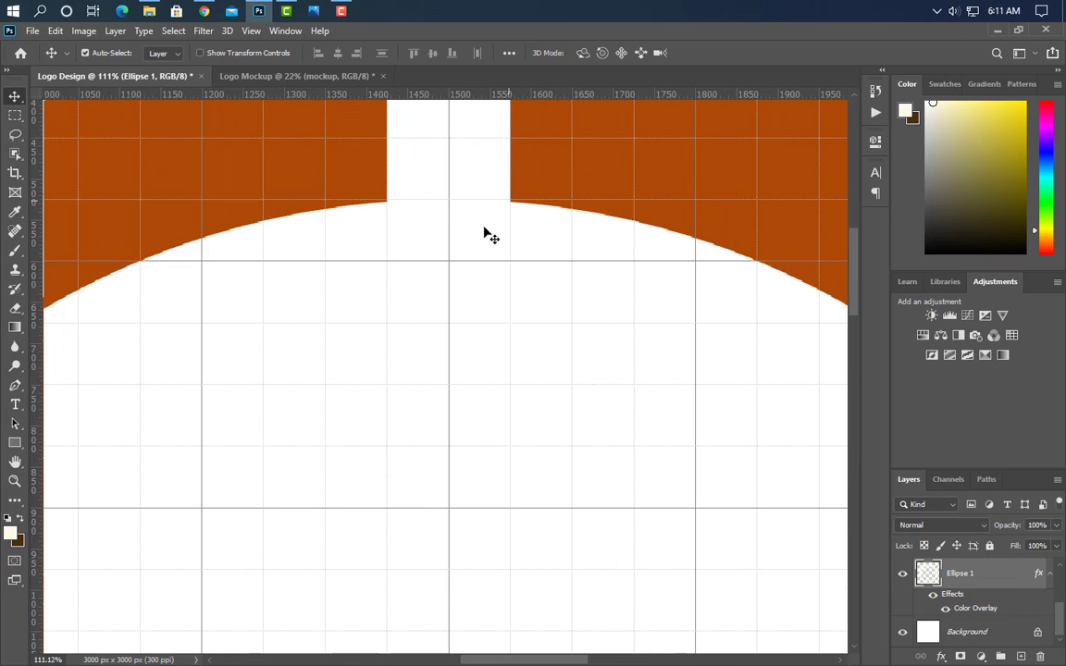
{"action": "left_click", "coordinate": [14, 443]}
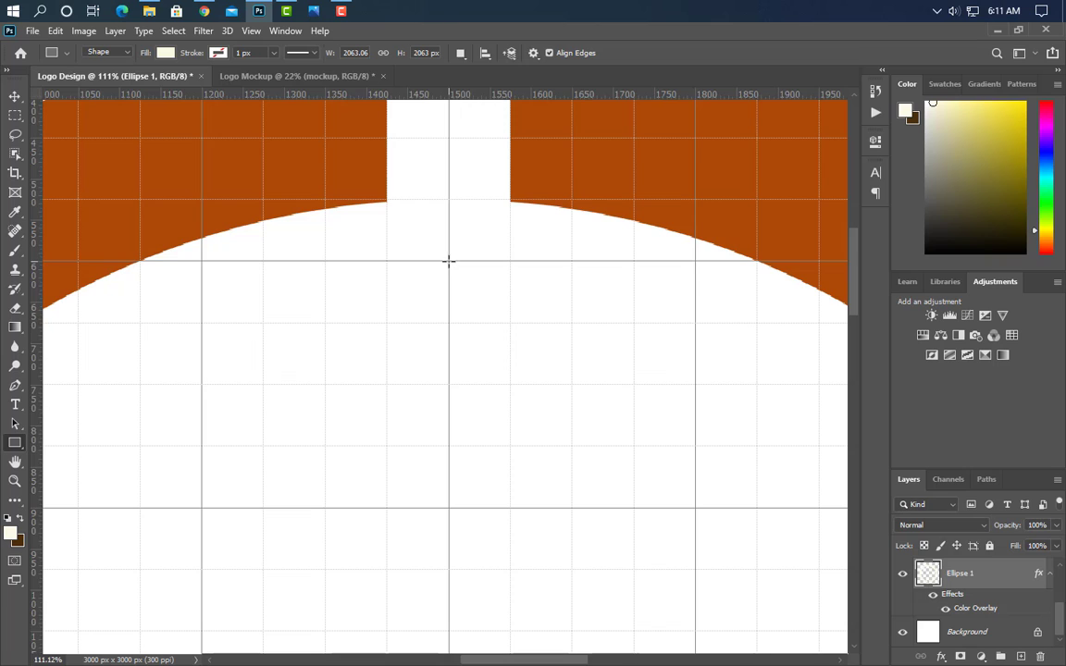
{"action": "left_click_drag", "start_coordinate": [462, 291], "coordinate": [474, 323]}
Centre the small rectangle at X 1500 px, Y 600 px and fill it with the ring's orange-brown colour.
{"action": "key", "text": "ctrl+t"}
{"action": "left_click", "coordinate": [833, 136]}
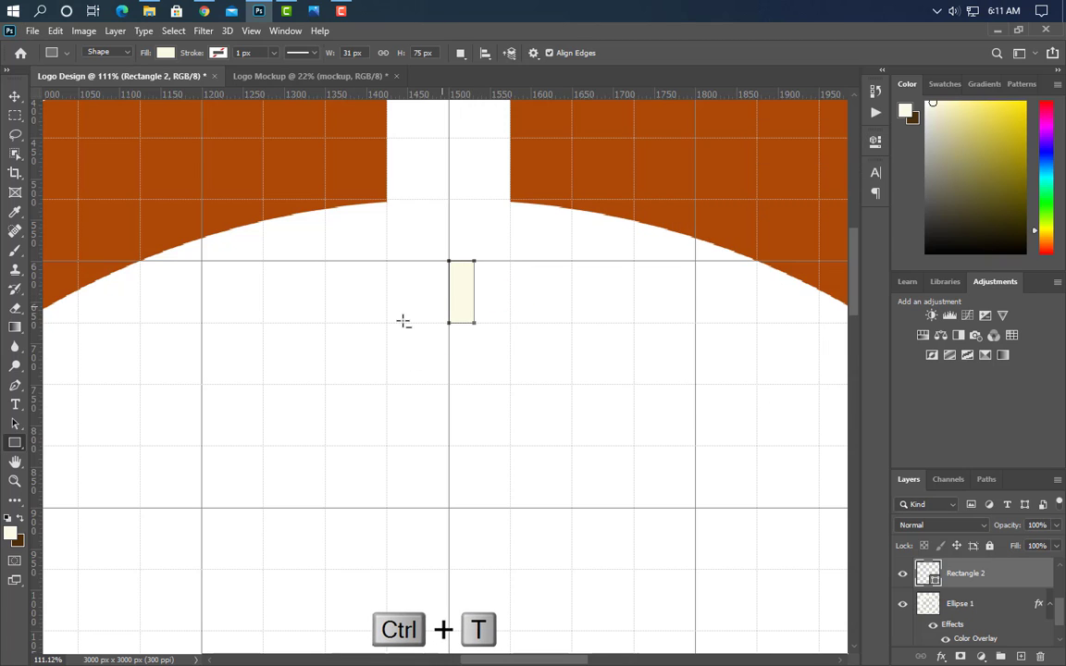
{"action": "scroll", "coordinate": [405, 321], "scroll_direction": "down", "scroll_amount": 2}
{"action": "left_click_drag", "start_coordinate": [433, 317], "coordinate": [421, 295]}
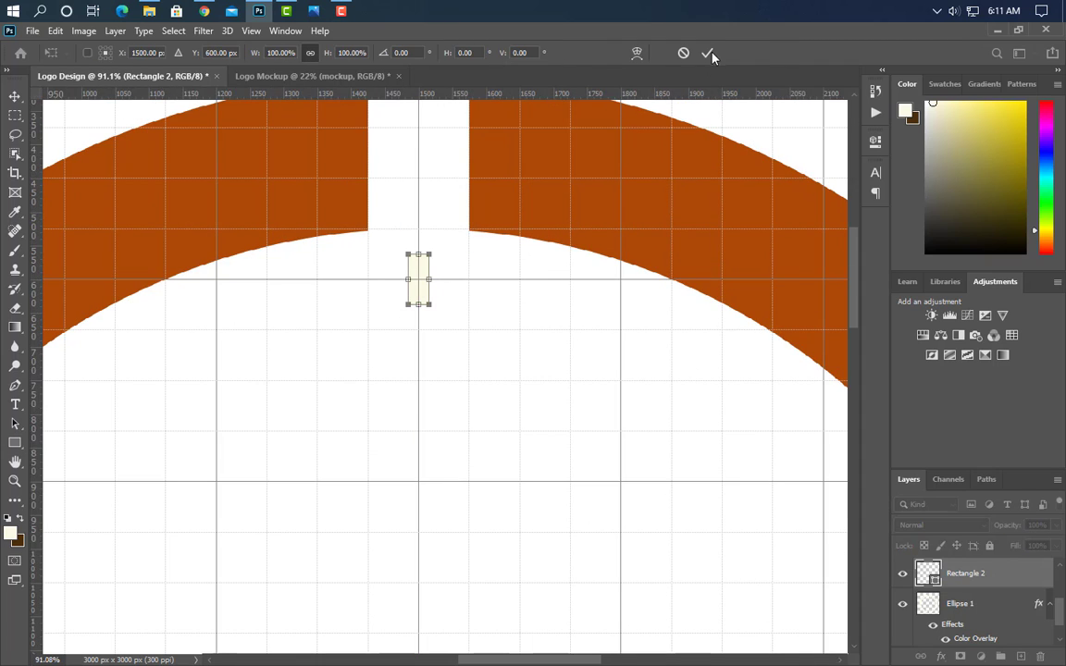
{"action": "key", "text": "Return"}
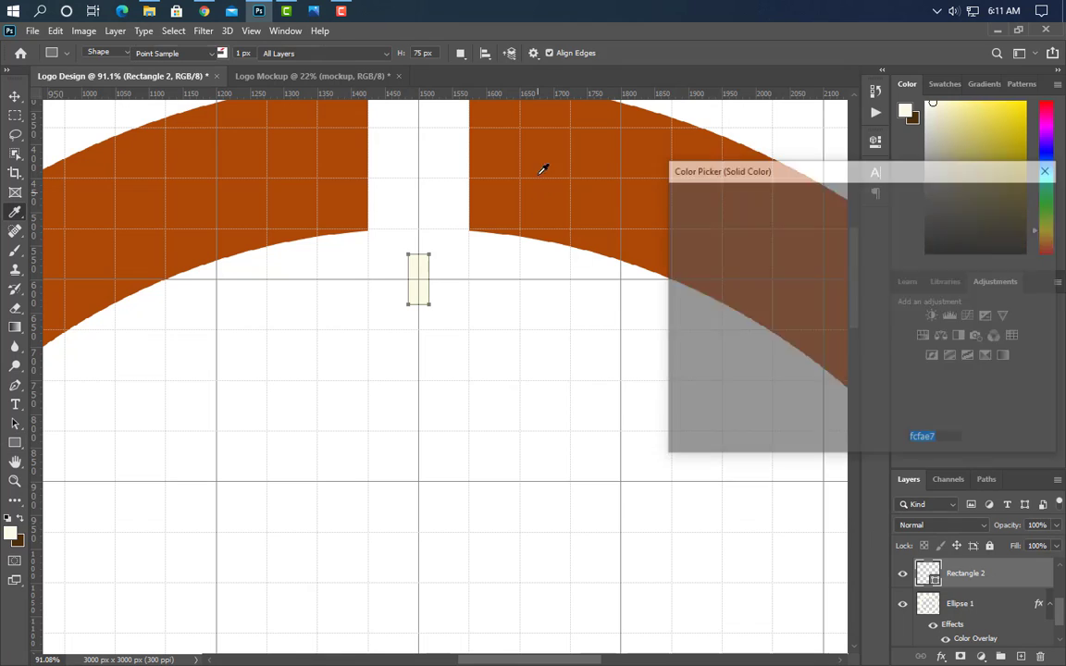
{"action": "left_click", "coordinate": [545, 167]}
{"action": "left_click", "coordinate": [1003, 198]}
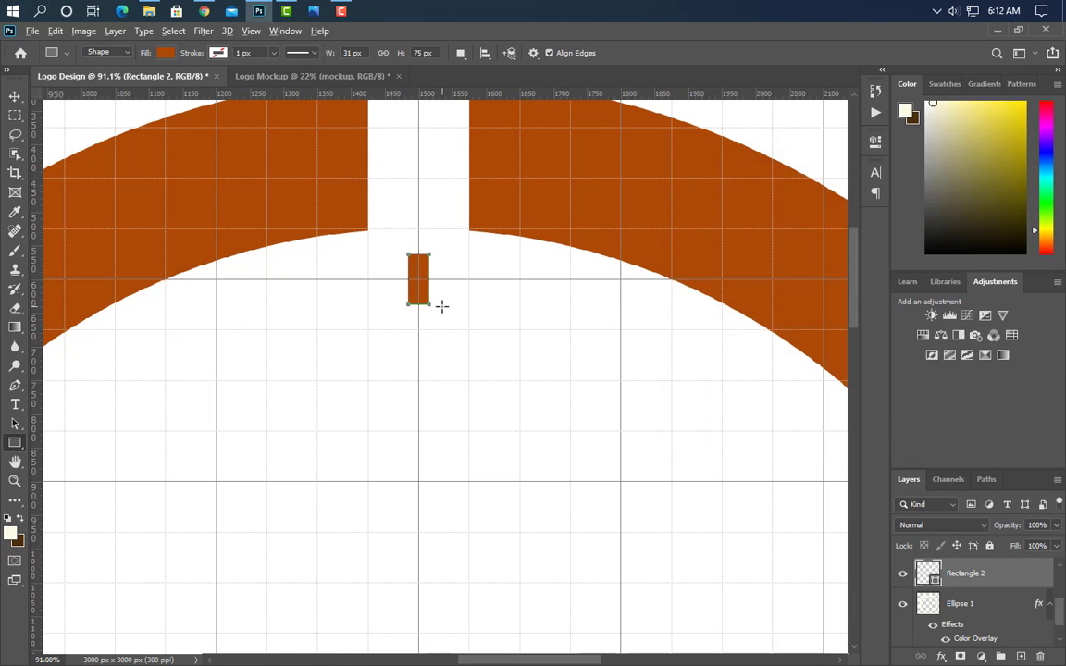
Duplicate the small rectangle and move the copy straight down to just inside the ring's lower gap.
{"action": "scroll", "coordinate": [440, 305], "scroll_direction": "down", "scroll_amount": 6}
{"action": "scroll", "coordinate": [441, 370], "scroll_direction": "up", "scroll_amount": 1}
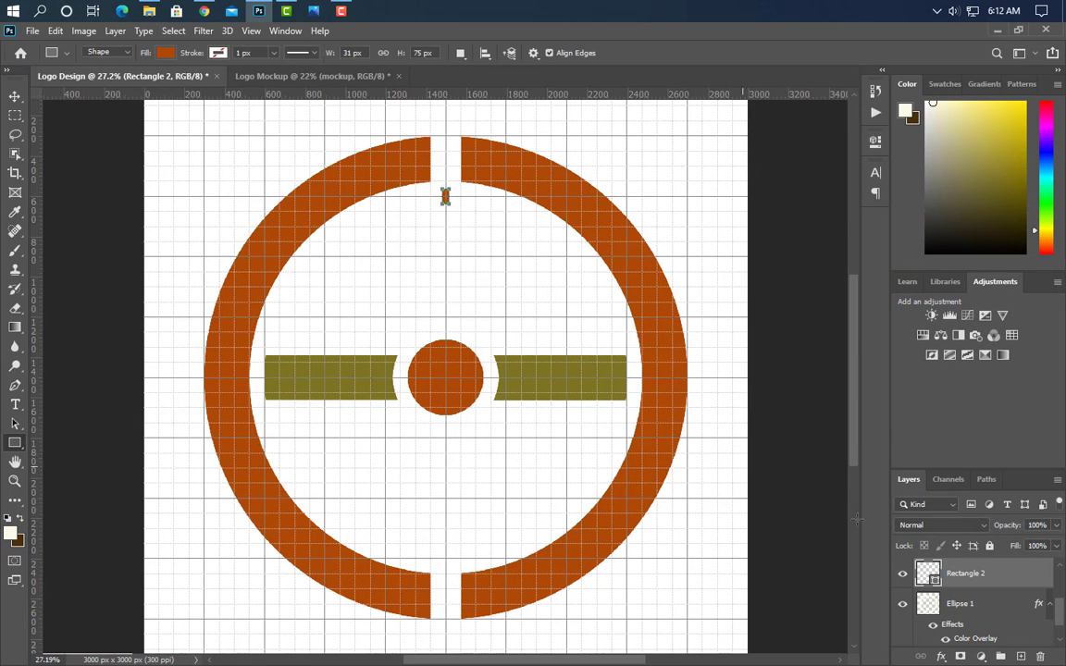
{"action": "key", "text": "ctrl+j"}
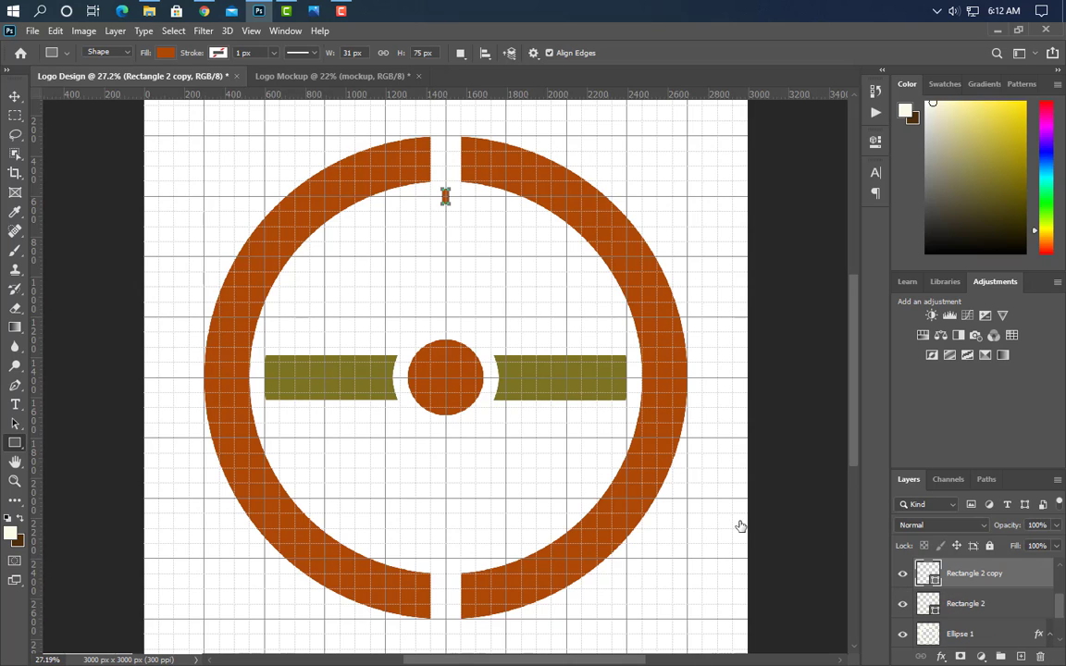
{"action": "key", "text": "ctrl+t"}
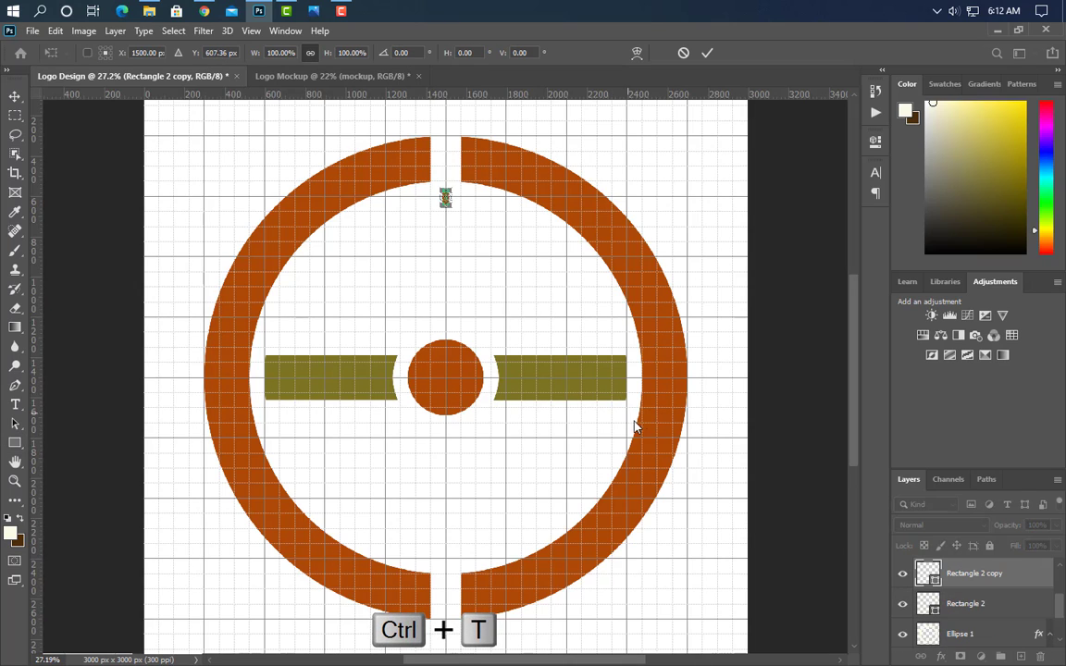
{"action": "key", "text": "Down"}
{"action": "key", "text": "shift+Down"}
{"action": "key", "text": "shift+Down"}
{"action": "key", "text": "shift+Down"}
{"action": "key", "text": "shift+Down"}
{"action": "key", "text": "shift+Down"}
{"action": "key", "text": "shift+Down"}
{"action": "key", "text": "shift+Down"}
{"action": "key", "text": "shift+Down"}
{"action": "key", "text": "shift+Down"}
{"action": "key", "text": "shift+Down"}
{"action": "key", "text": "shift+Down"}
{"action": "key", "text": "shift+Down"}
{"action": "key", "text": "shift+Down"}
{"action": "key", "text": "shift+Down"}
{"action": "key", "text": "shift+Down"}
{"action": "key", "text": "shift+Down"}
{"action": "key", "text": "shift+Down"}
{"action": "key", "text": "shift+Down"}
{"action": "key", "text": "shift+Down"}
{"action": "key", "text": "shift+Down"}
{"action": "key", "text": "shift+Down"}
{"action": "key", "text": "shift+Down"}
{"action": "key", "text": "shift+Down"}
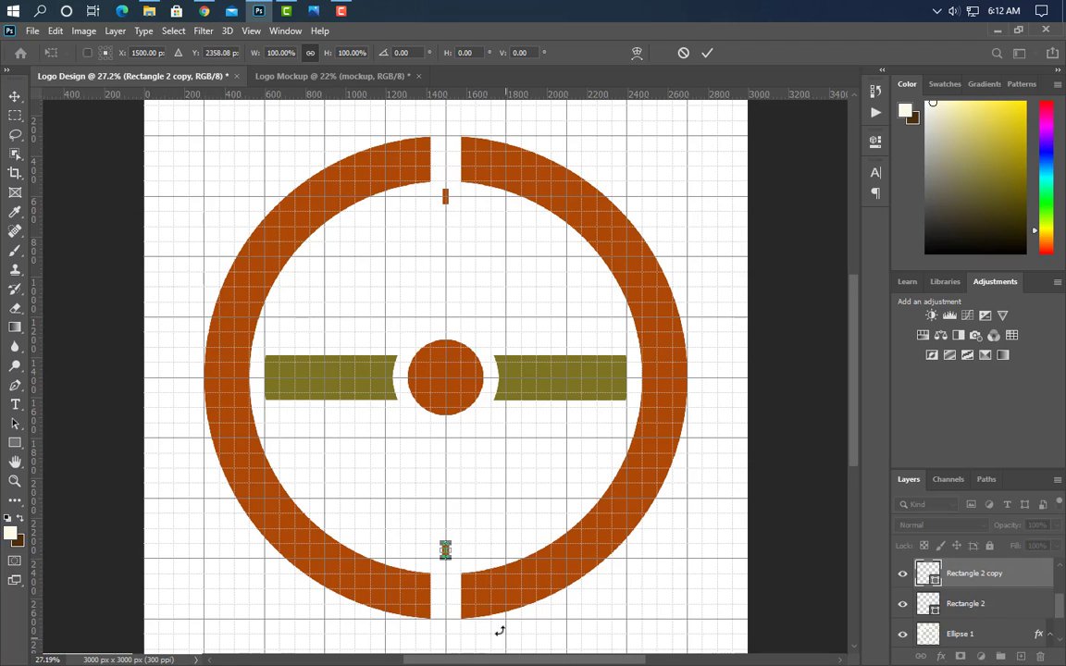
{"action": "key", "text": "shift+Down"}
{"action": "key", "text": "ctrl+0"}
{"action": "left_click", "coordinate": [706, 53]}
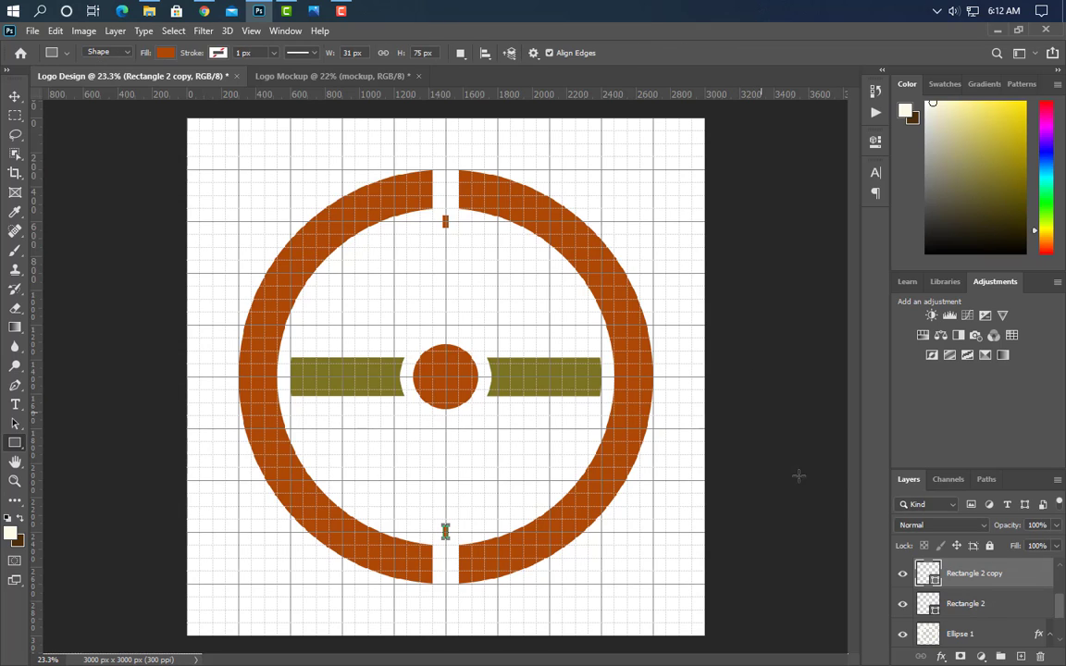
Group the two tick rectangles and rotate a duplicate of the group by about 90° around the centre.
{"action": "left_click", "coordinate": [976, 604], "text": "shift"}
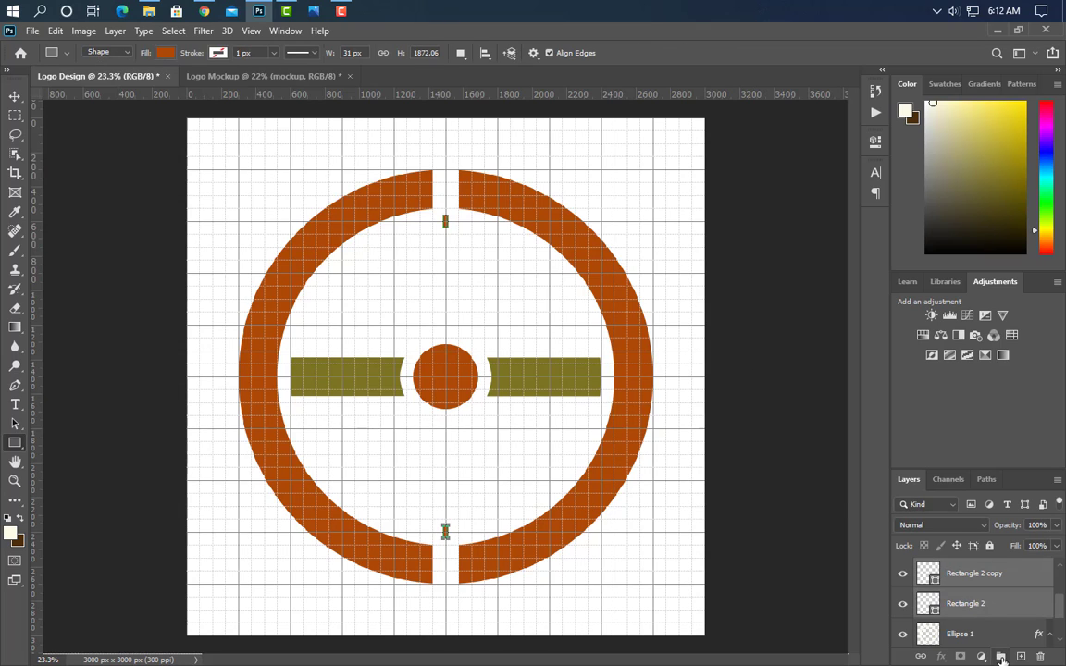
{"action": "left_click", "coordinate": [1001, 657]}
{"action": "key", "text": "ctrl+j"}
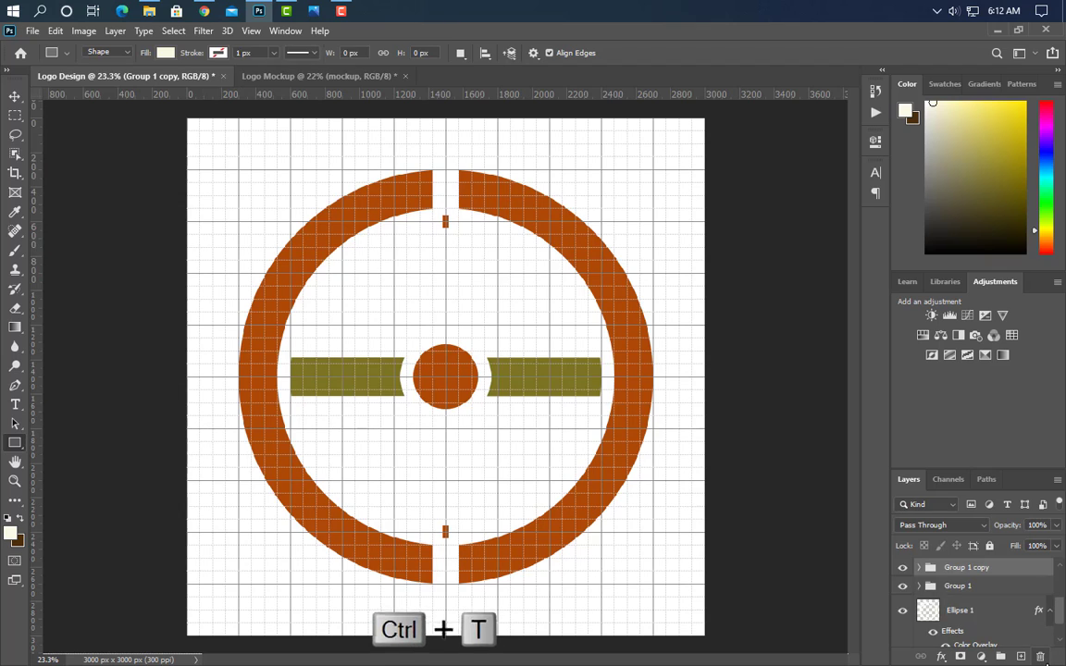
{"action": "key", "text": "ctrl+t"}
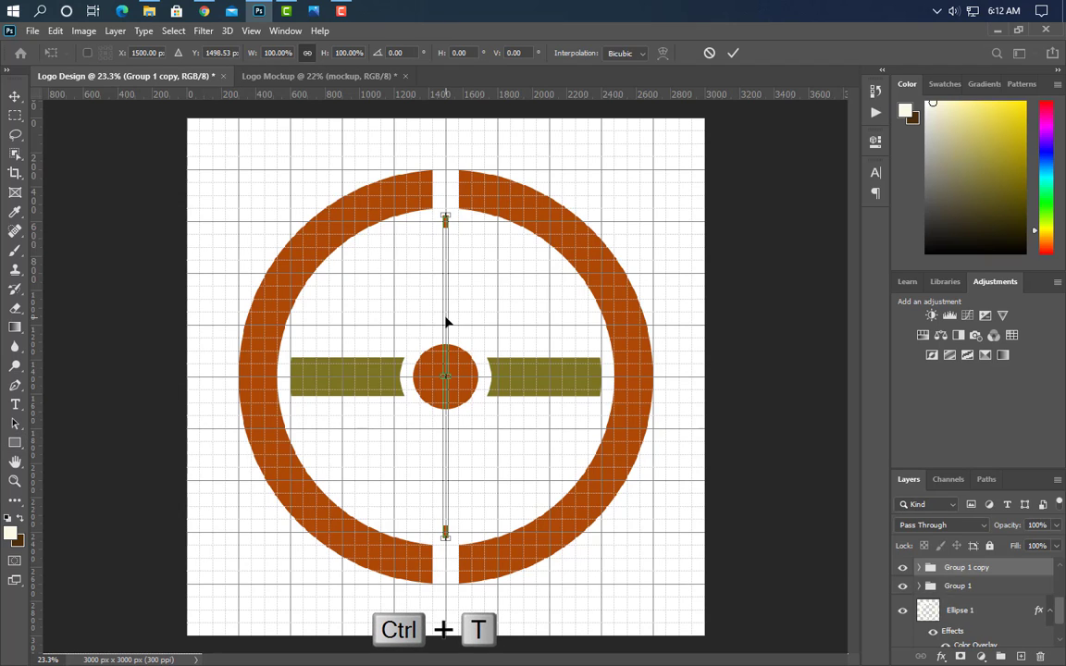
{"action": "left_click_drag", "start_coordinate": [467, 188], "coordinate": [653, 400]}
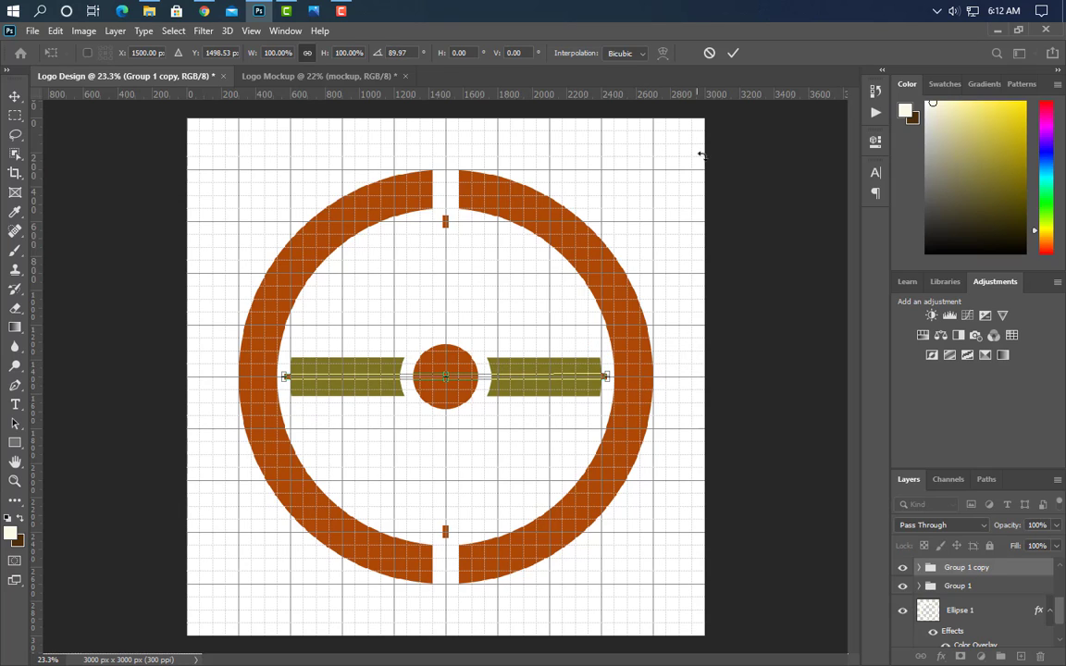
{"action": "left_click", "coordinate": [734, 54]}
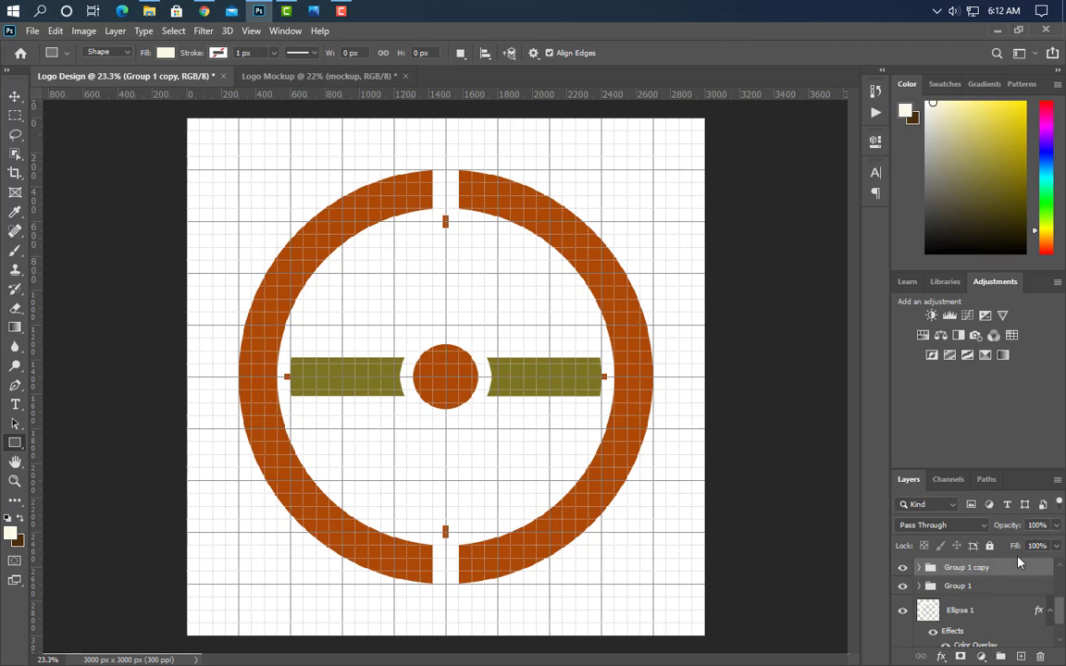
Group the vertical and horizontal tick pairs and rotate a duplicate of that group by 30°.
{"action": "left_click", "coordinate": [1018, 587], "text": "shift"}
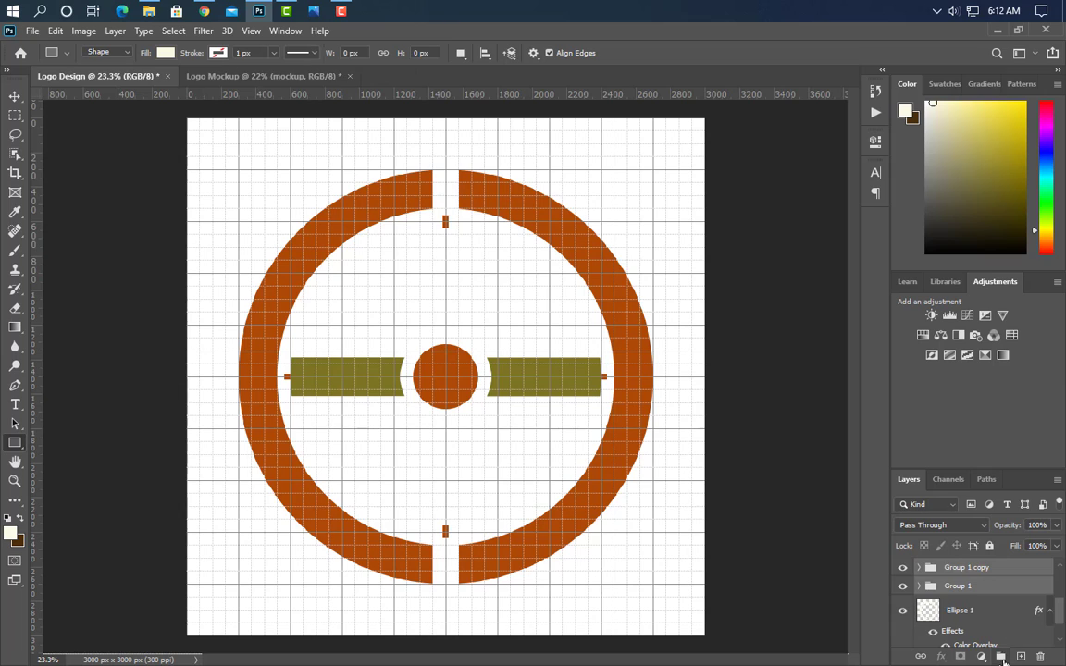
{"action": "key", "text": "ctrl+g"}
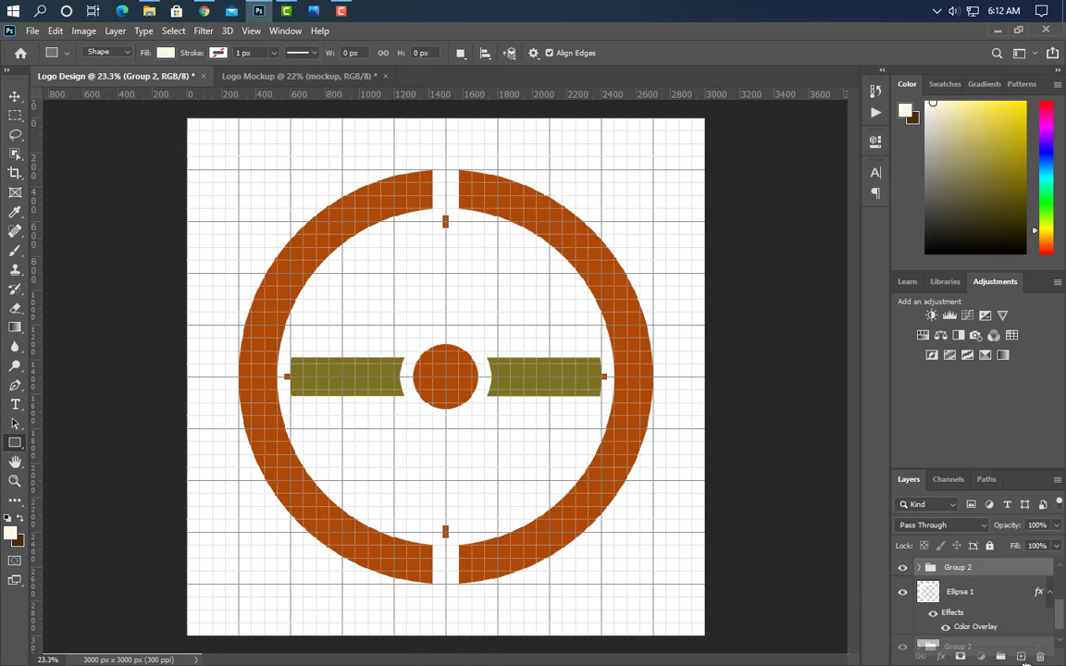
{"action": "key", "text": "ctrl+j"}
{"action": "key", "text": "ctrl+t"}
{"action": "left_click_drag", "start_coordinate": [571, 176], "coordinate": [656, 263]}
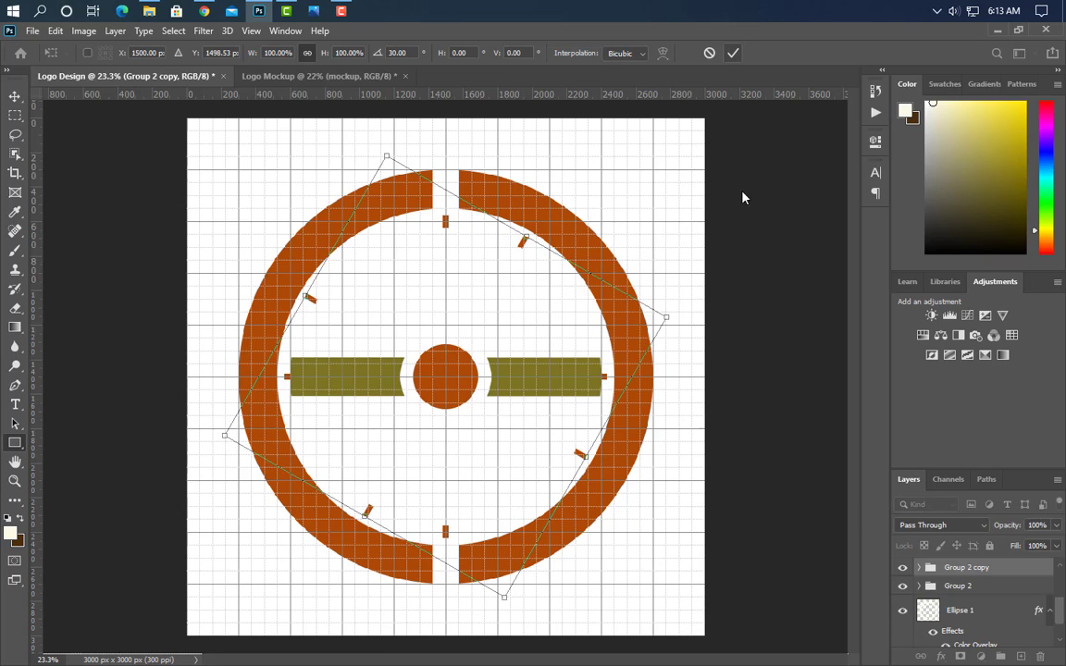
{"action": "key", "text": "Return"}
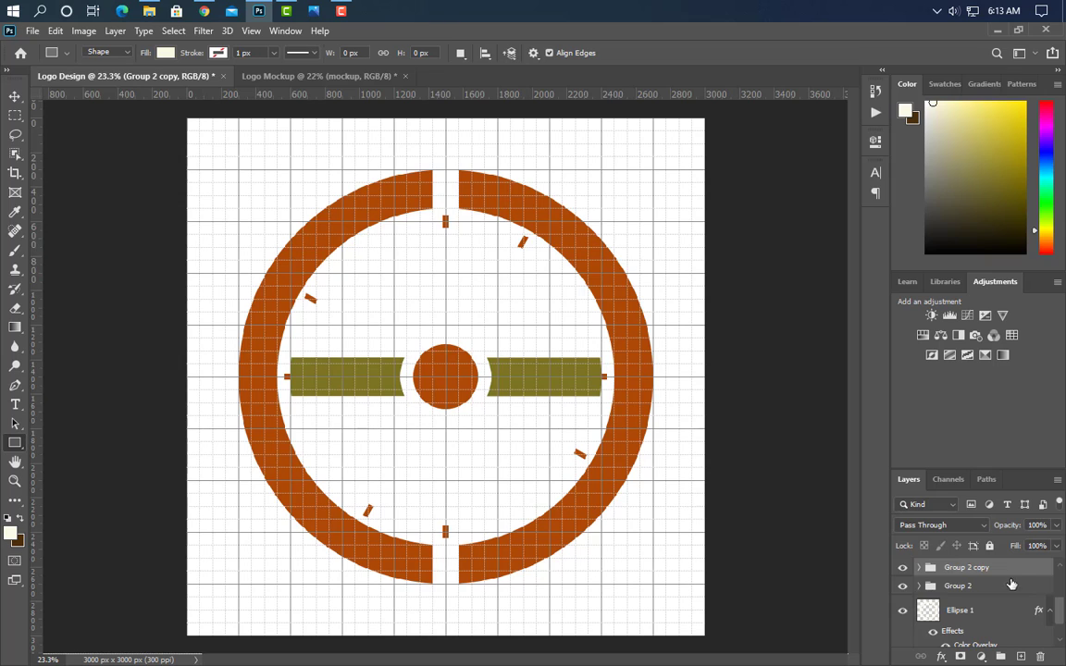
Duplicate the rotated tick group and rotate the new copy by about another 30°.
{"action": "key", "text": "ctrl+j"}
{"action": "key", "text": "ctrl+t"}
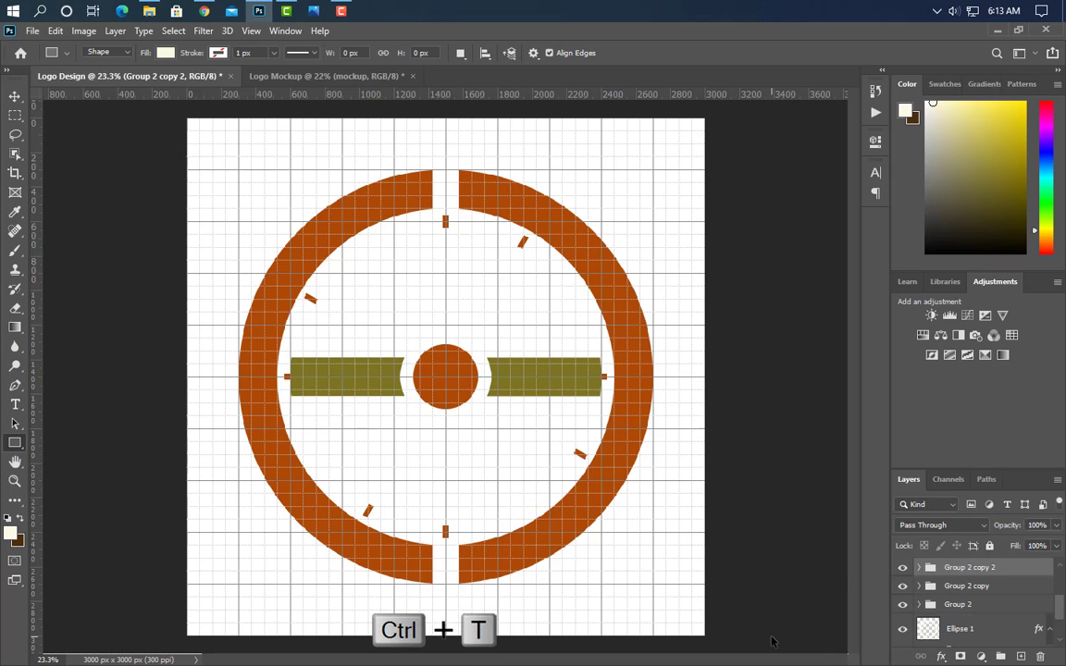
{"action": "left_click_drag", "start_coordinate": [542, 212], "coordinate": [633, 285]}
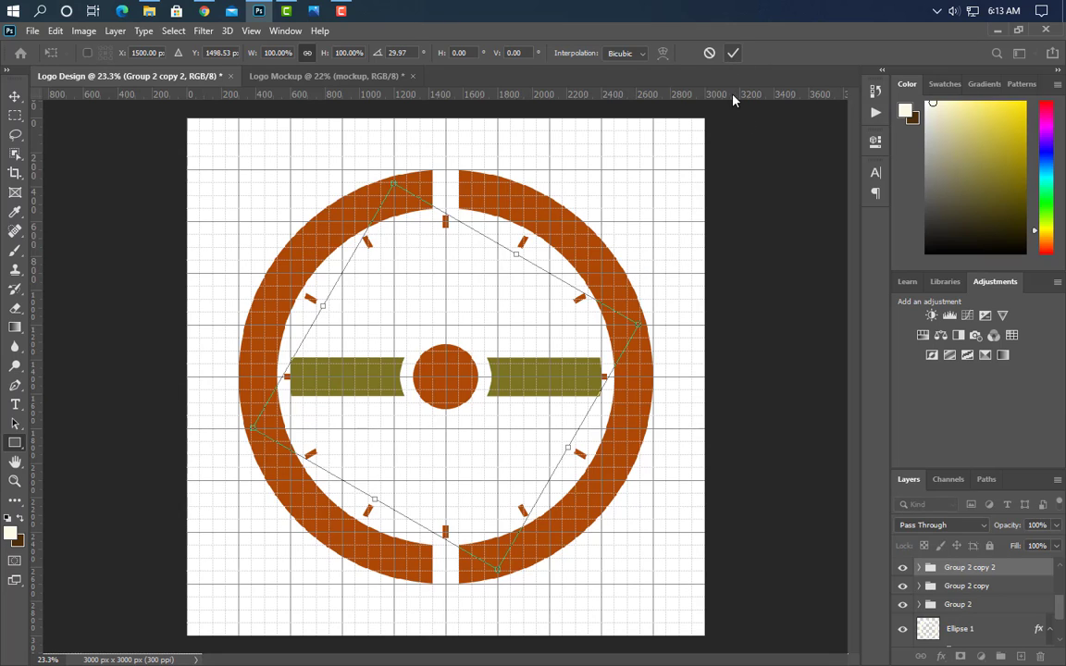
{"action": "left_click", "coordinate": [733, 52]}
Group all three tick mark groups and place the combined group at the top of the layer stack.
{"action": "left_click", "coordinate": [992, 592], "text": "ctrl"}
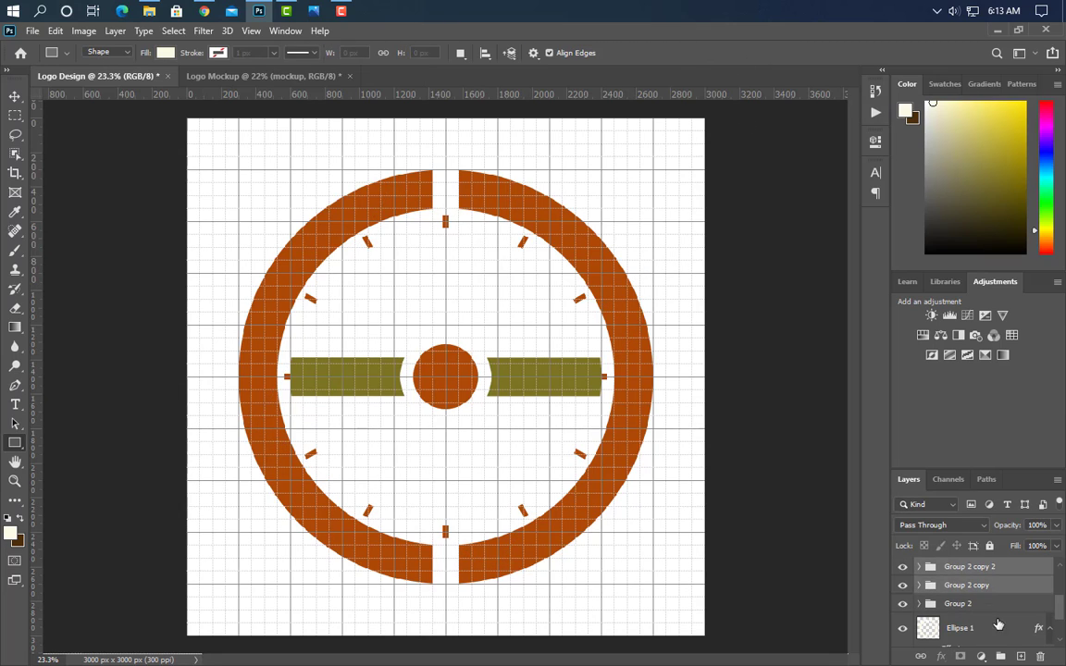
{"action": "key", "text": "ctrl+g"}
{"action": "left_click_drag", "start_coordinate": [967, 596], "coordinate": [1002, 560]}
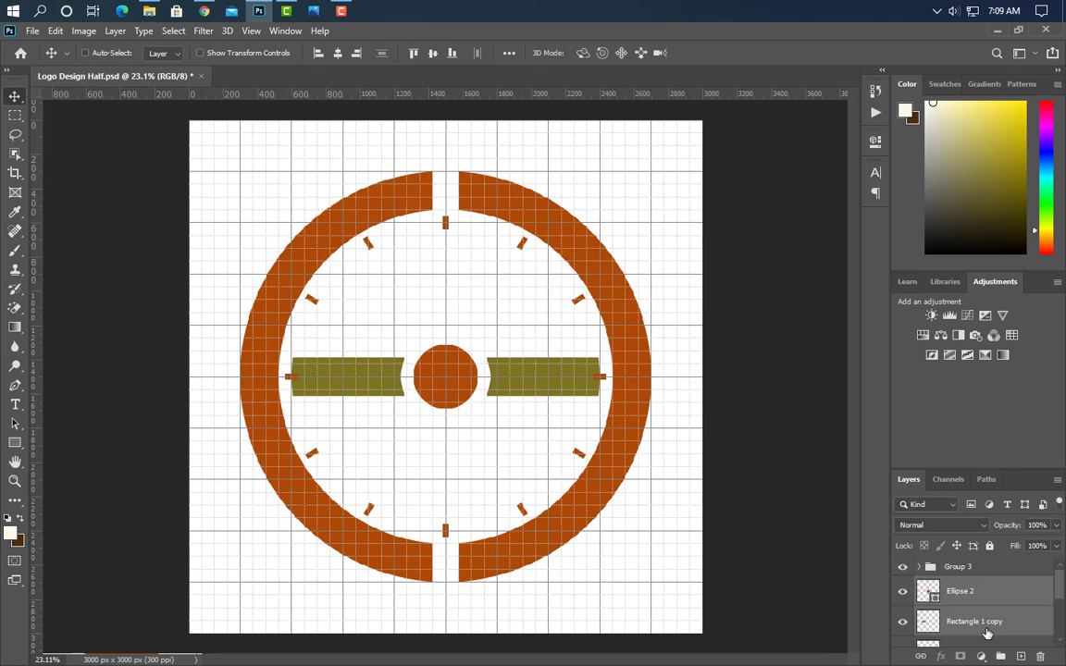
Group the central circle, bars and ring layers, and combine that group with the tick mark group in a parent group.
{"action": "scroll", "coordinate": [981, 620], "scroll_direction": "down", "scroll_amount": 2}
{"action": "scroll", "coordinate": [988, 639], "scroll_direction": "down", "scroll_amount": 2}
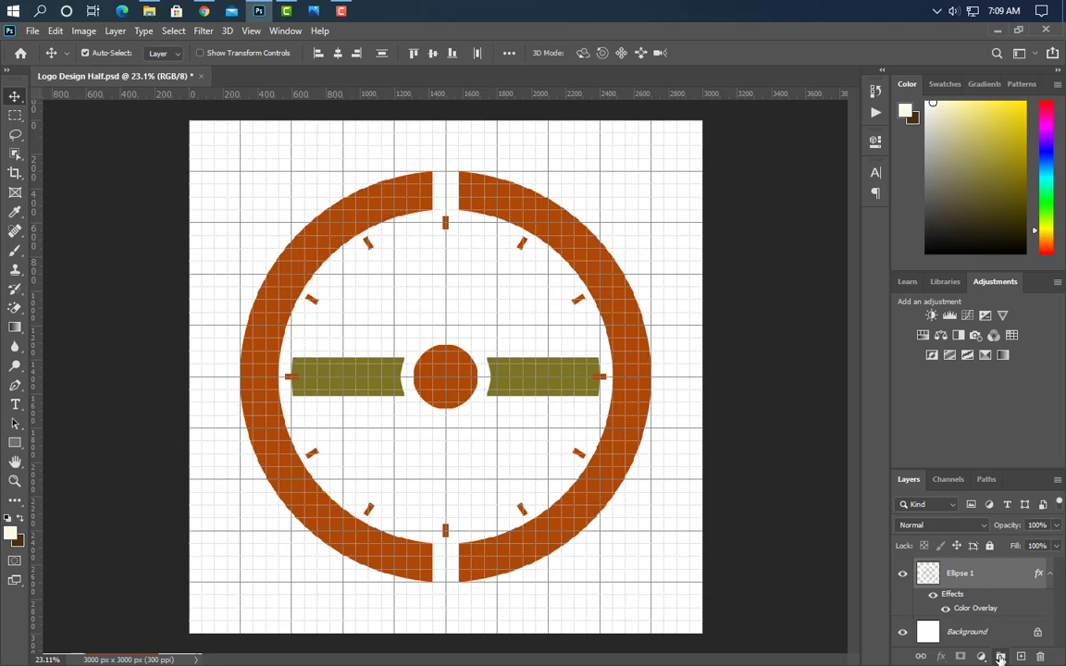
{"action": "left_click", "coordinate": [1000, 656]}
{"action": "left_click", "coordinate": [972, 574], "text": "shift"}
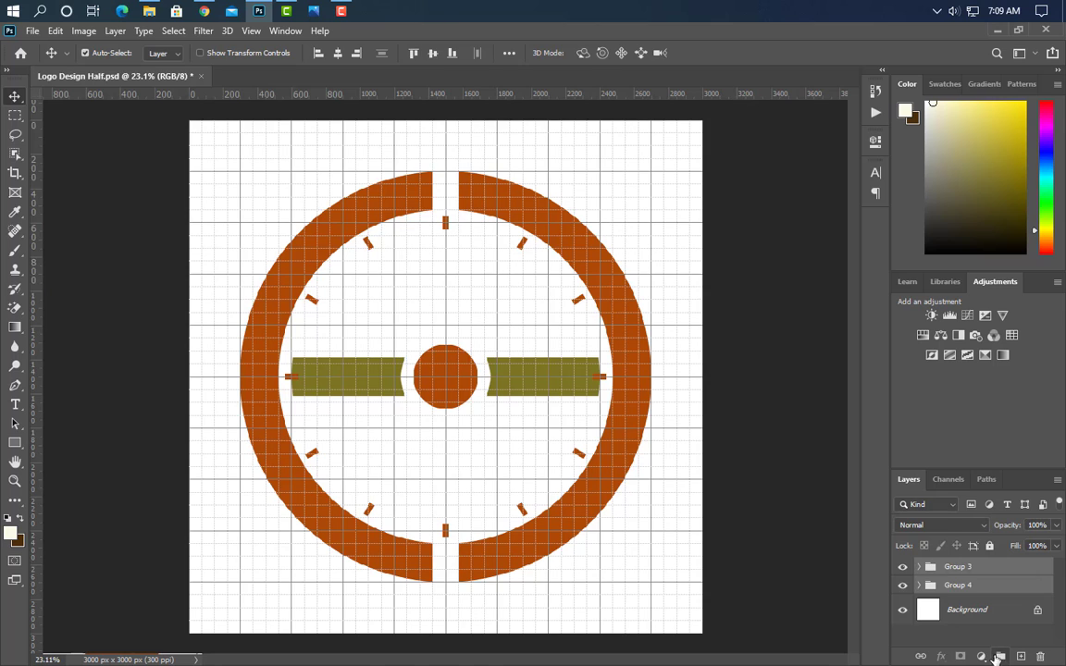
{"action": "left_click", "coordinate": [997, 657]}
Scale the complete logo group down to 75.13%, keeping it centred at X 1500 px, Y 1500 px.
{"action": "key", "text": "ctrl+t"}
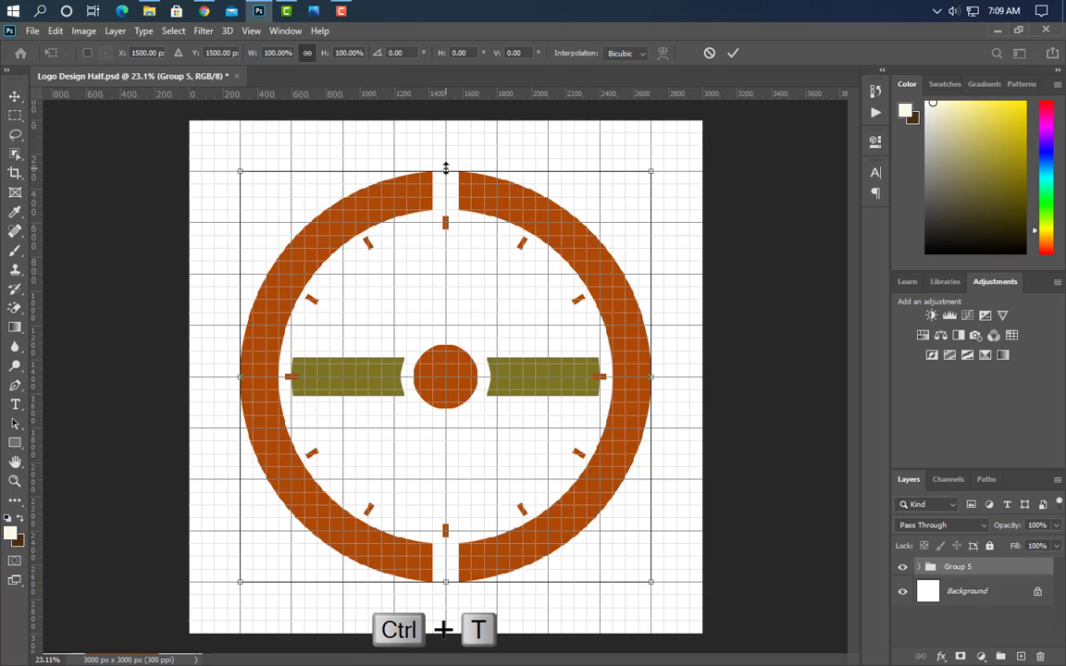
{"action": "left_click_drag", "start_coordinate": [445, 169], "coordinate": [445, 223]}
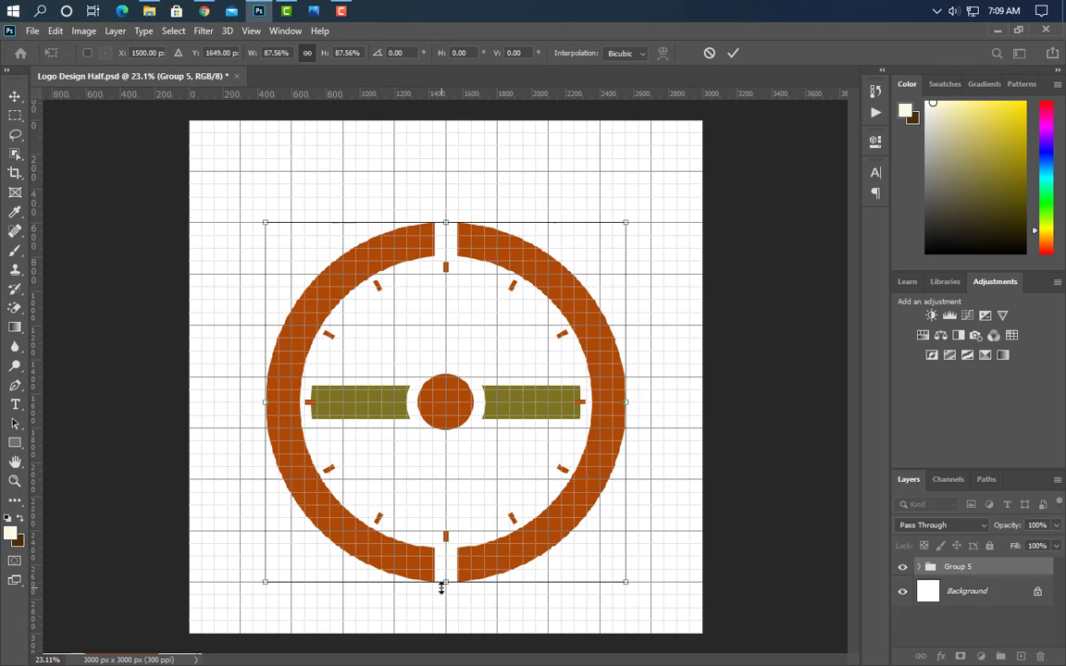
{"action": "left_click_drag", "start_coordinate": [441, 588], "coordinate": [445, 528]}
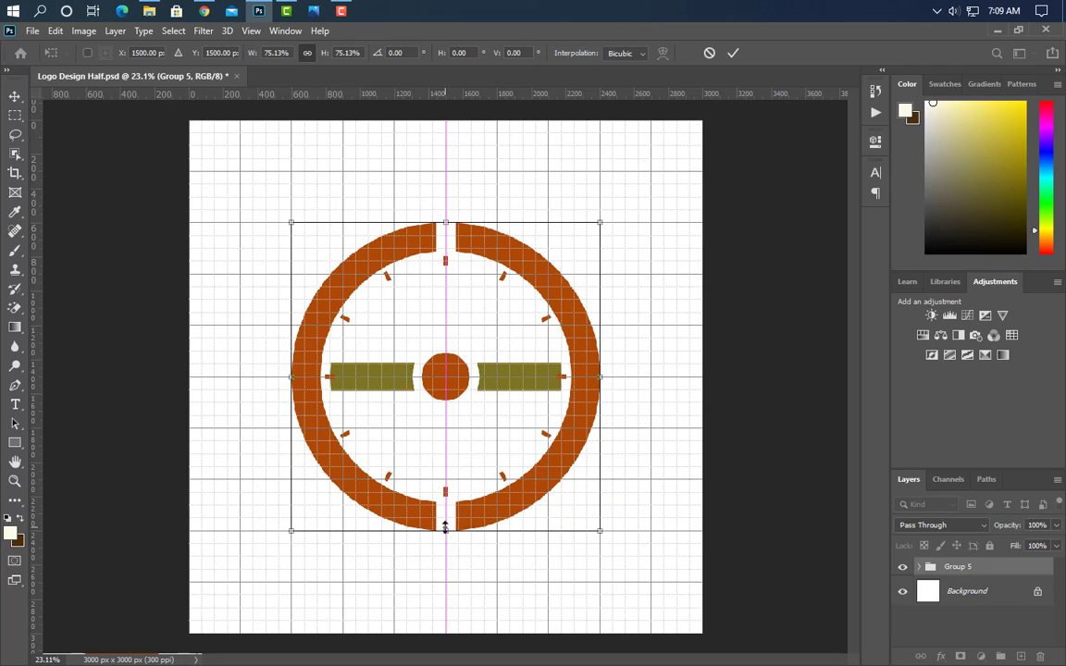
{"action": "left_click", "coordinate": [732, 53]}
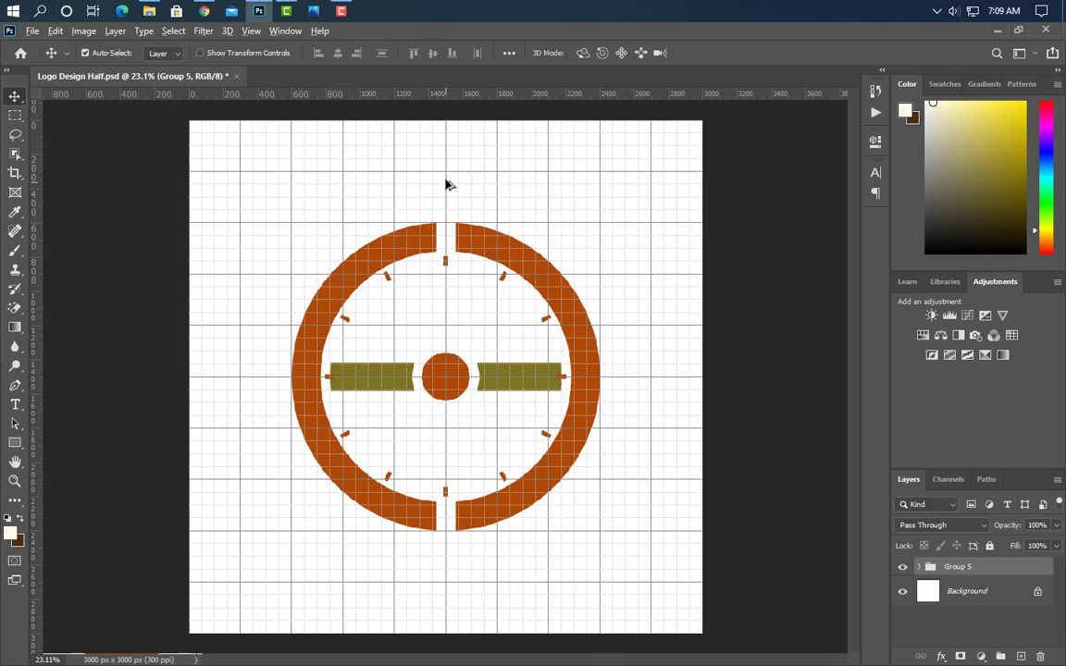
Draw a 300 x 300 px square above the ring at X 1200 px, Y 300 px.
{"action": "scroll", "coordinate": [445, 184], "scroll_direction": "up", "scroll_amount": 5}
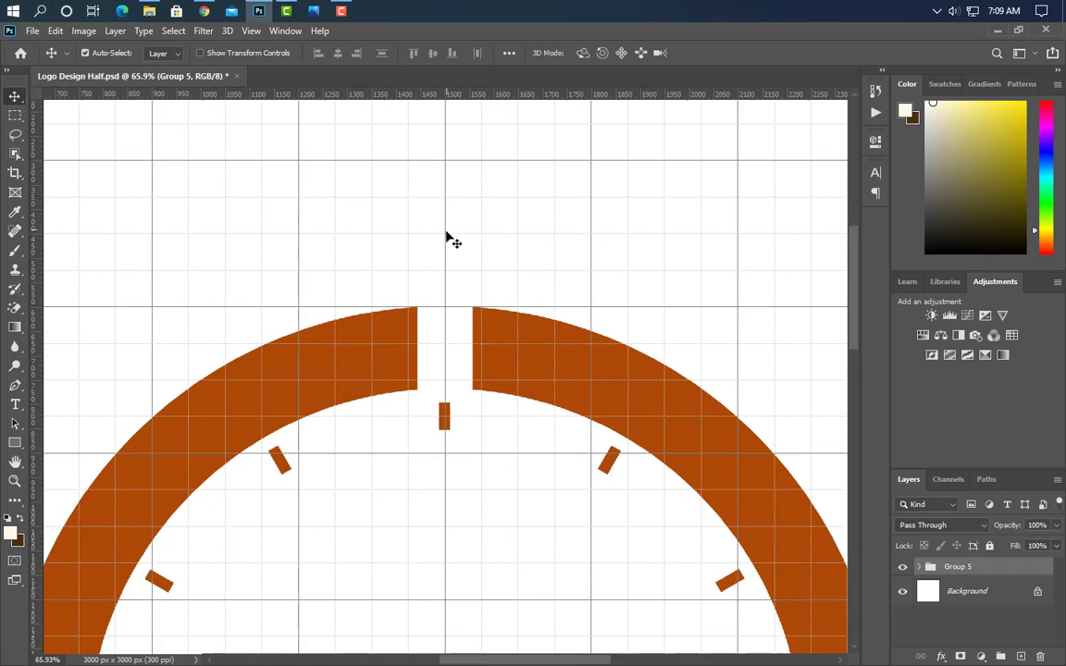
{"action": "scroll", "coordinate": [446, 238], "scroll_direction": "up", "scroll_amount": 3}
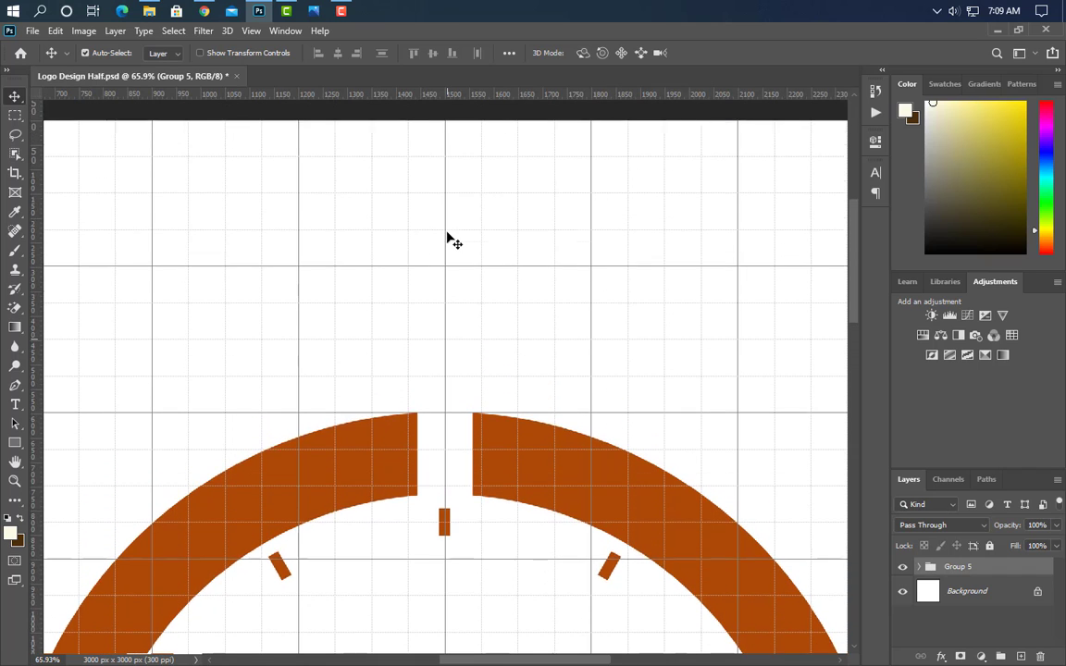
{"action": "scroll", "coordinate": [446, 239], "scroll_direction": "up", "scroll_amount": 3}
{"action": "key", "text": "u"}
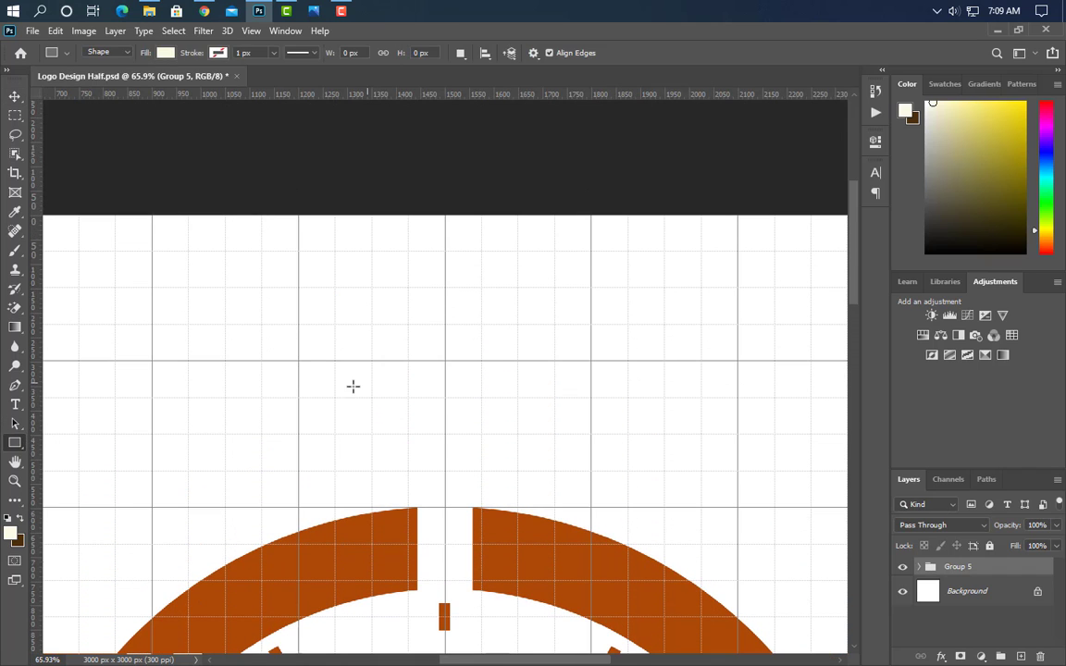
{"action": "left_click_drag", "start_coordinate": [298, 362], "coordinate": [445, 507]}
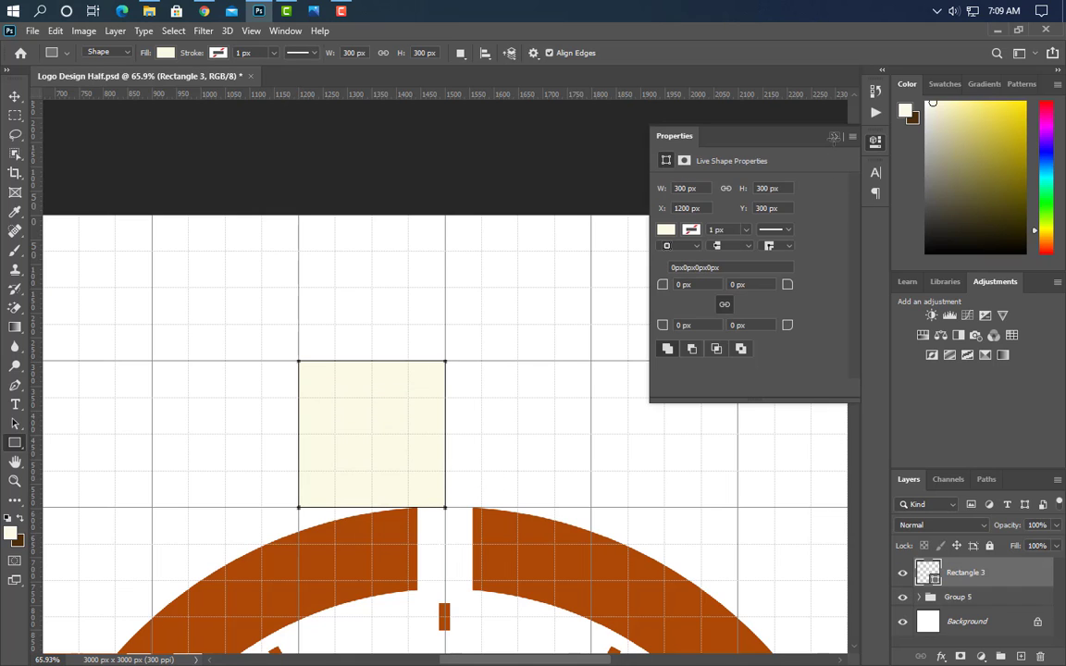
Fill the square above the ring with the olive colour 56511c.
{"action": "double_click", "coordinate": [929, 573]}
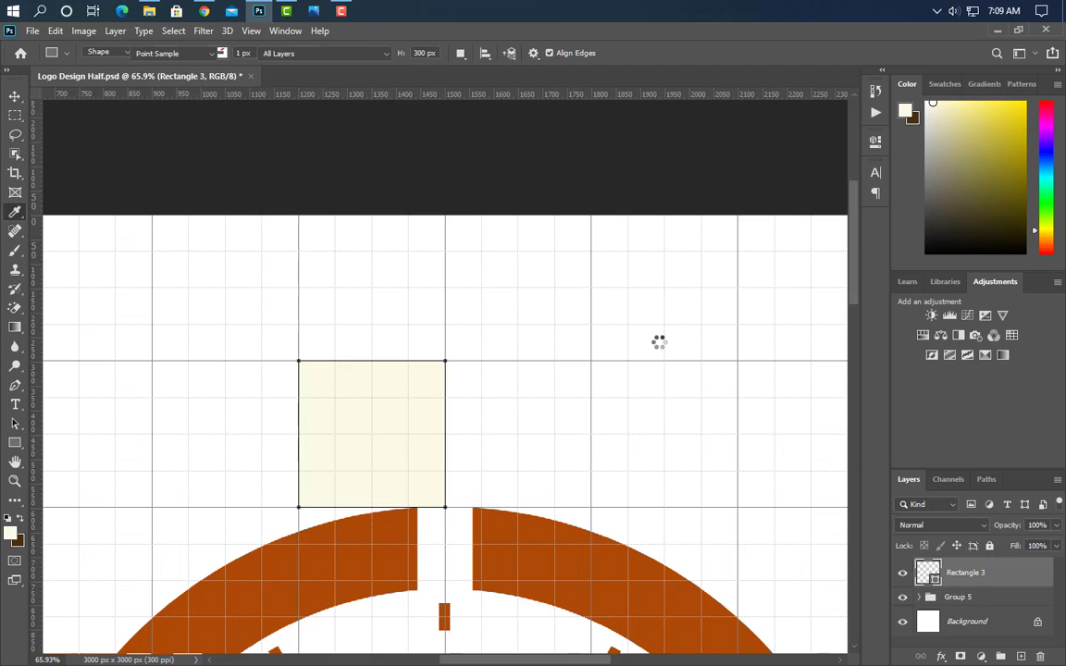
{"action": "left_click", "coordinate": [800, 329]}
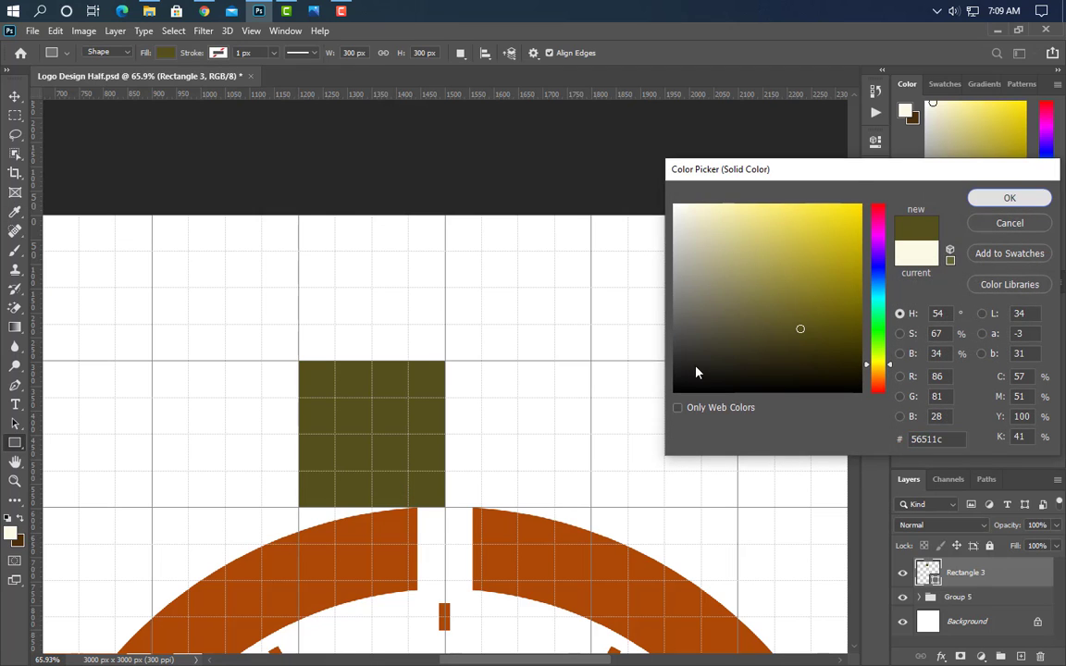
{"action": "key", "text": "Return"}
Rotate the olive square 45°, centre it above the ring at about X 1500 px and scale it to 90.35%.
{"action": "key", "text": "ctrl+t"}
{"action": "left_click_drag", "start_coordinate": [483, 303], "coordinate": [537, 428]}
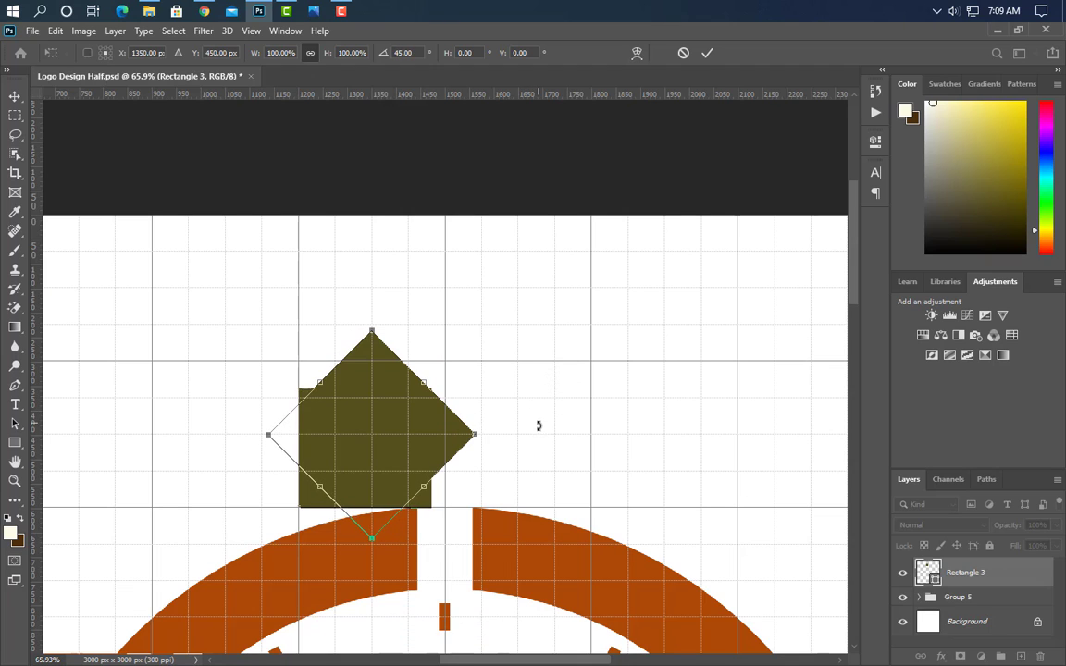
{"action": "left_click_drag", "start_coordinate": [373, 447], "coordinate": [511, 405]}
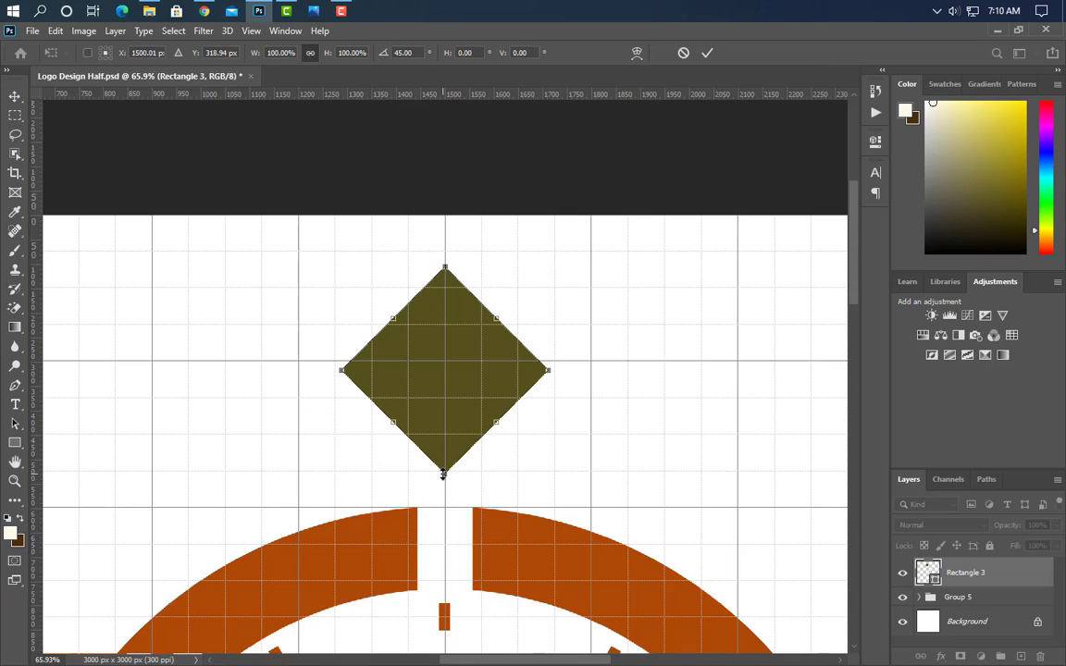
{"action": "mouse_move", "coordinate": [443, 474]}
{"action": "left_mouse_down"}
{"action": "mouse_move", "coordinate": [450, 428]}
{"action": "mouse_move", "coordinate": [445, 453]}
{"action": "left_mouse_up"}
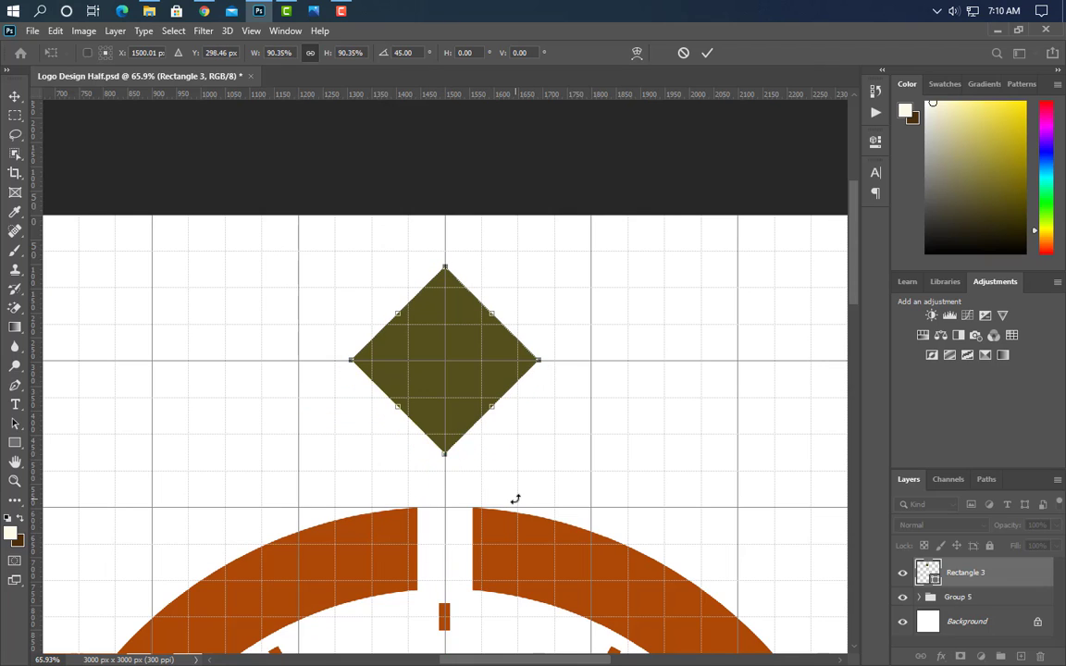
{"action": "key", "text": "Return"}
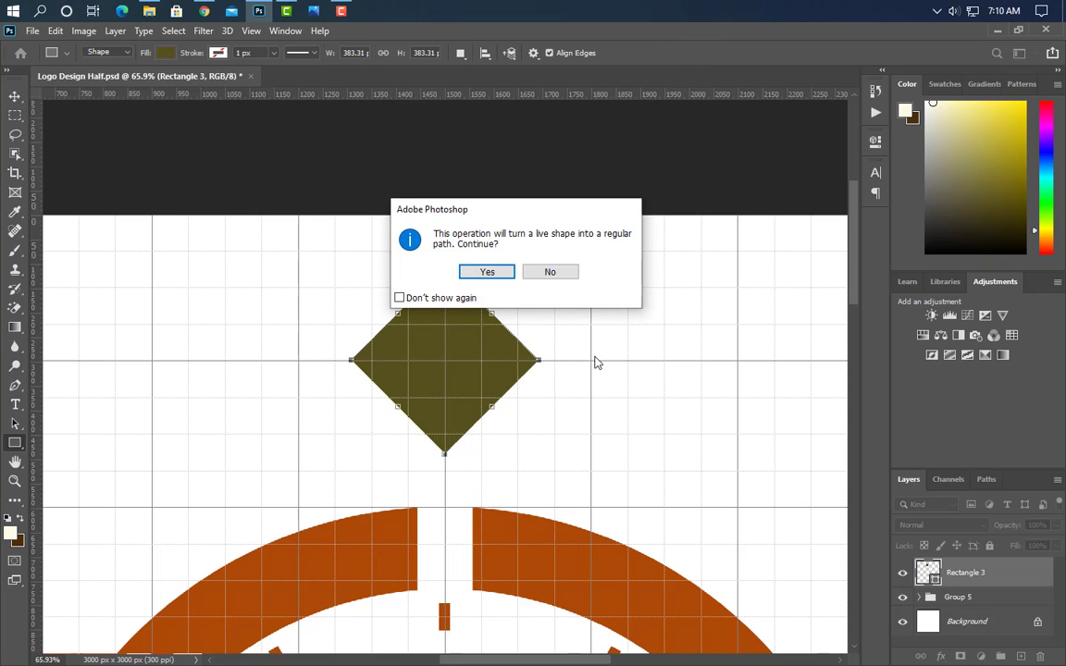
{"action": "key", "text": "Return"}
Stretch the diamond horizontally to 1200 px wide, centred at X 1500 px, without changing its height.
{"action": "key", "text": "ctrl+t"}
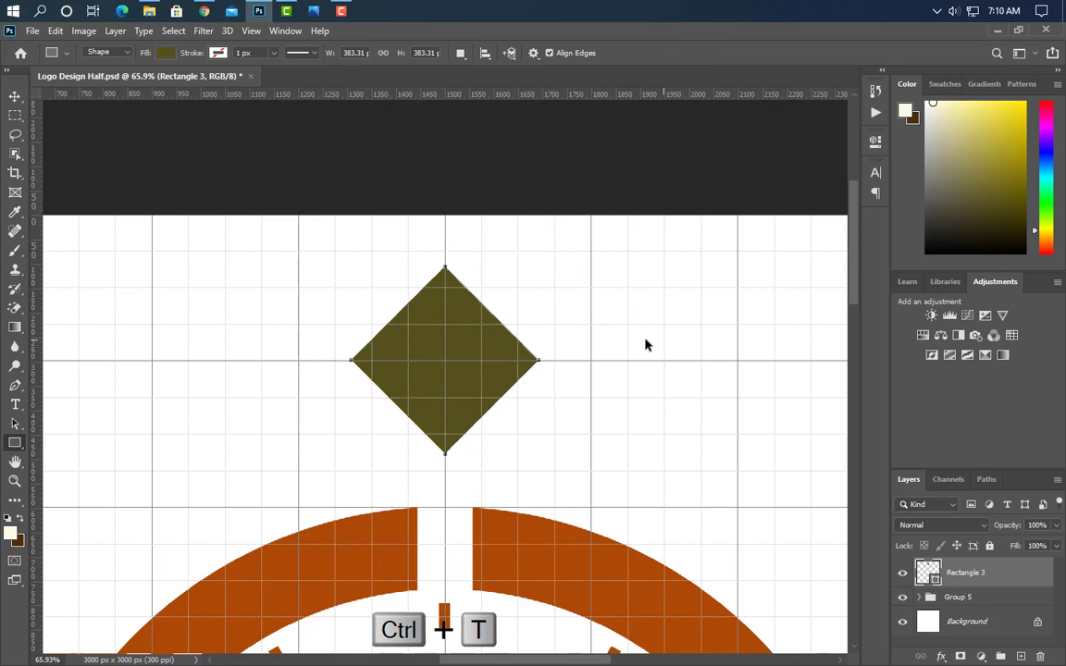
{"action": "left_click_drag", "start_coordinate": [545, 362], "coordinate": [747, 364]}
{"action": "left_click_drag", "start_coordinate": [351, 363], "coordinate": [152, 361]}
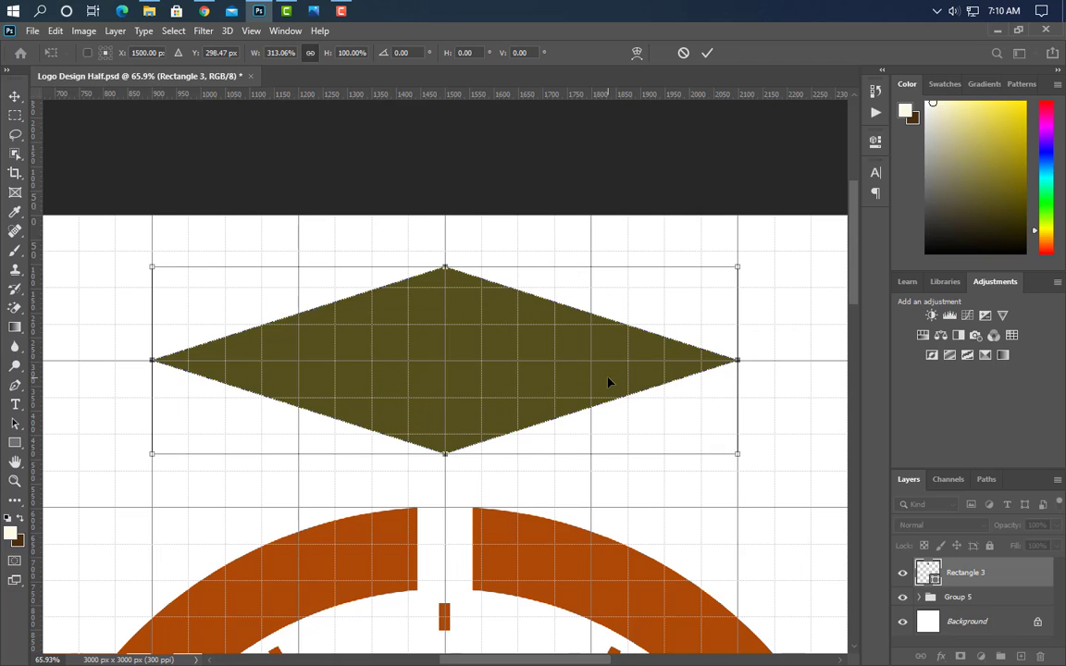
{"action": "left_click", "coordinate": [706, 53]}
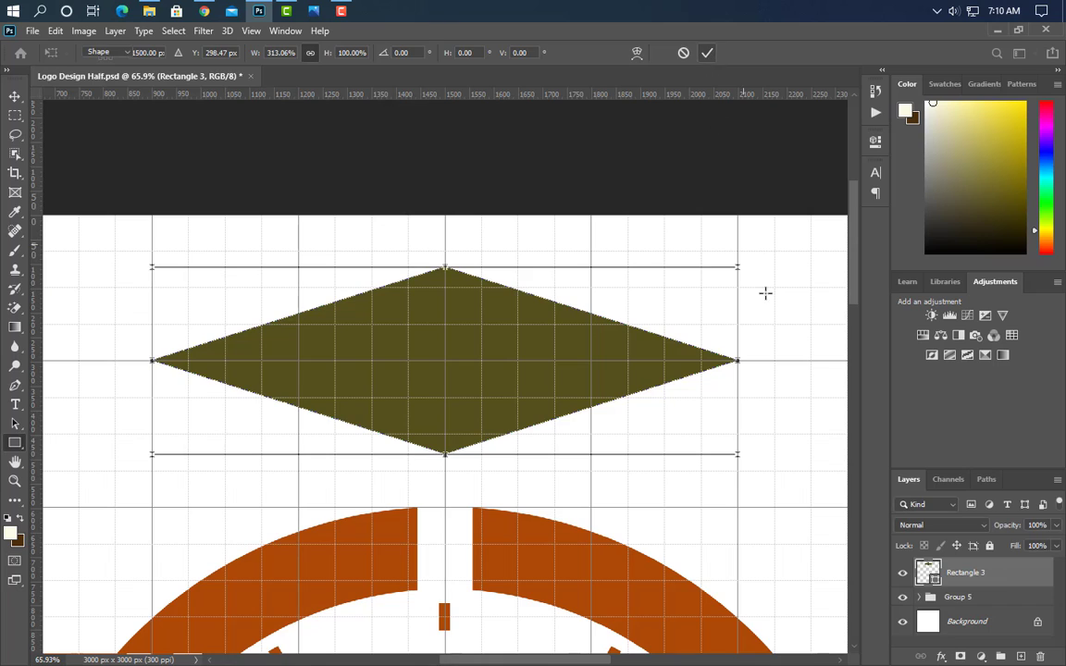
{"action": "left_click", "coordinate": [14, 97]}
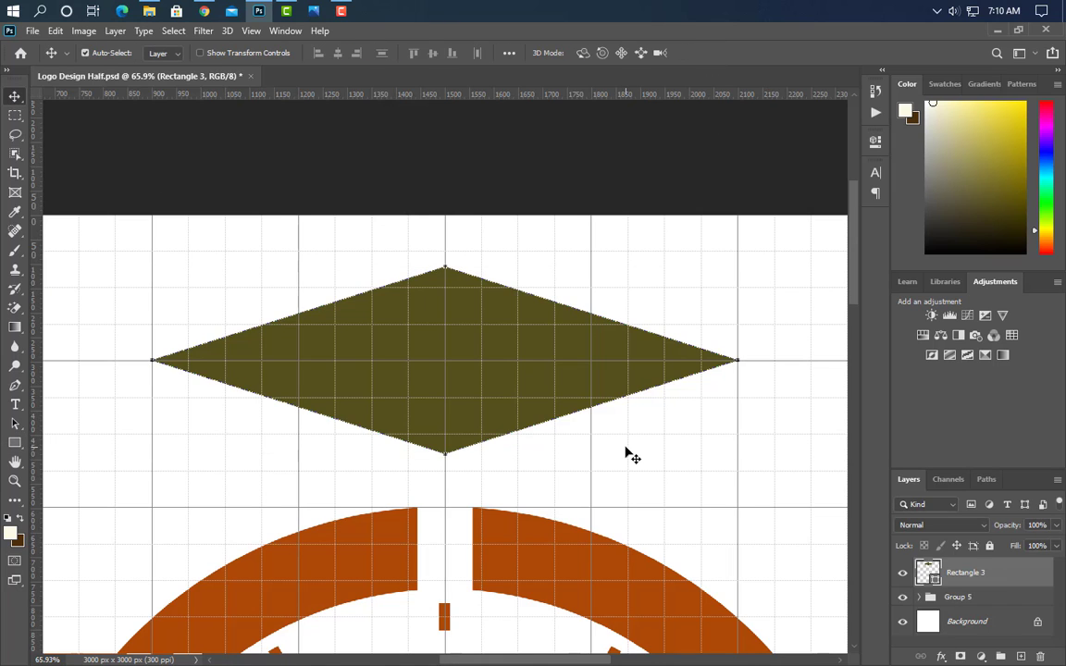
Draw a 675 x 482 px rectangle from the diamond's middle down over the ring, then scale it to 77.78%, centred at about X 1500 px.
{"action": "scroll", "coordinate": [625, 453], "scroll_direction": "down", "scroll_amount": 3}
{"action": "left_click", "coordinate": [15, 443]}
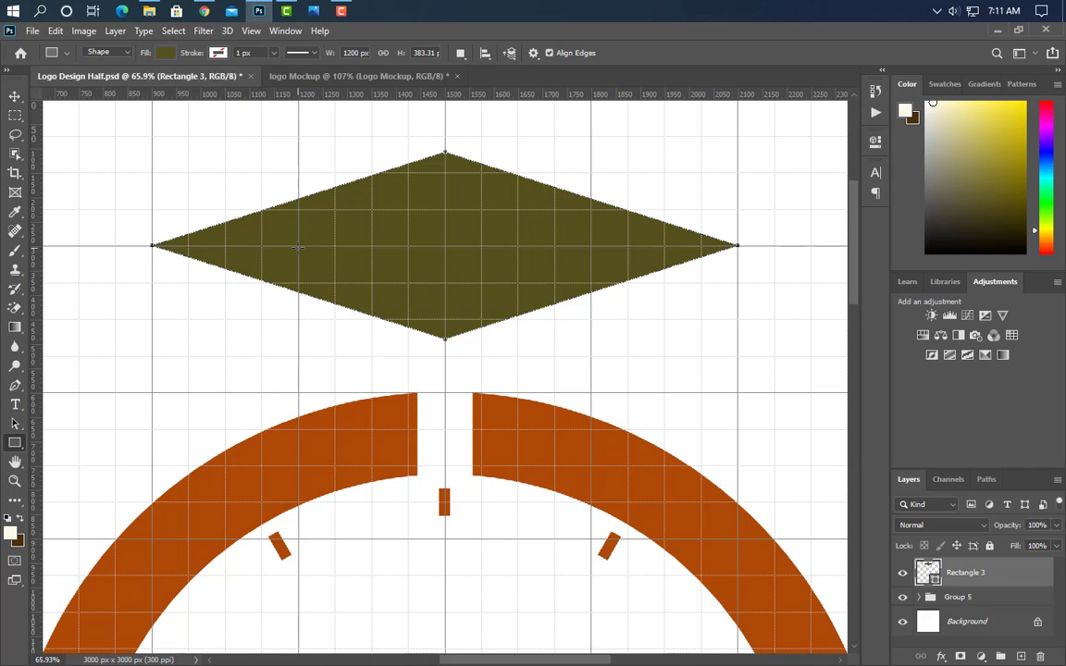
{"action": "left_click_drag", "start_coordinate": [298, 246], "coordinate": [626, 481]}
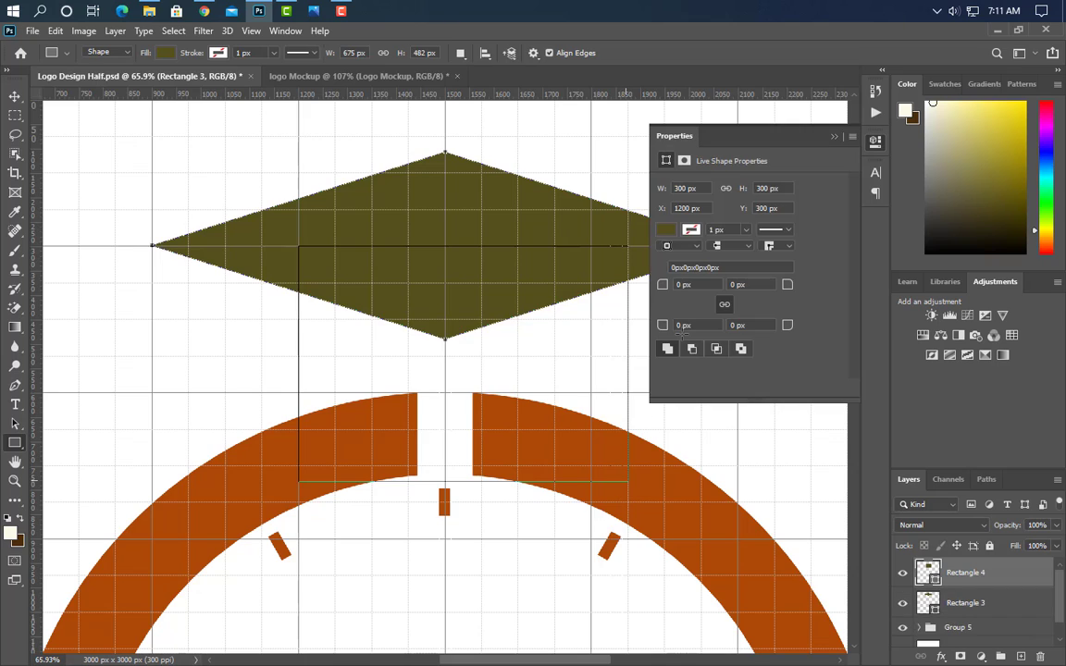
{"action": "left_click", "coordinate": [835, 138]}
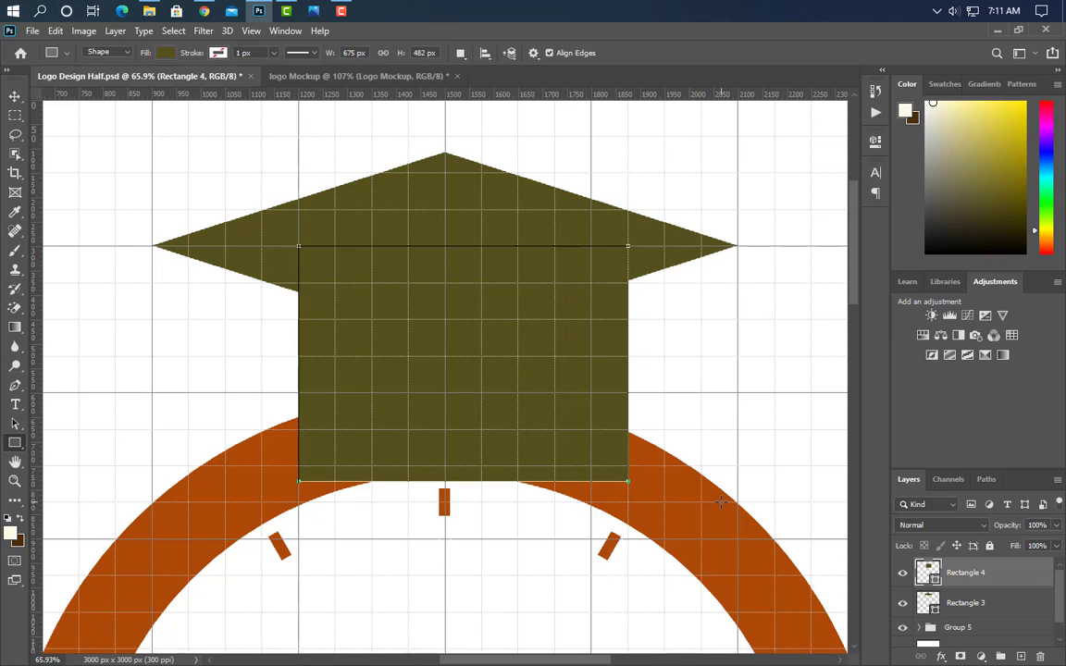
{"action": "key", "text": "ctrl+t"}
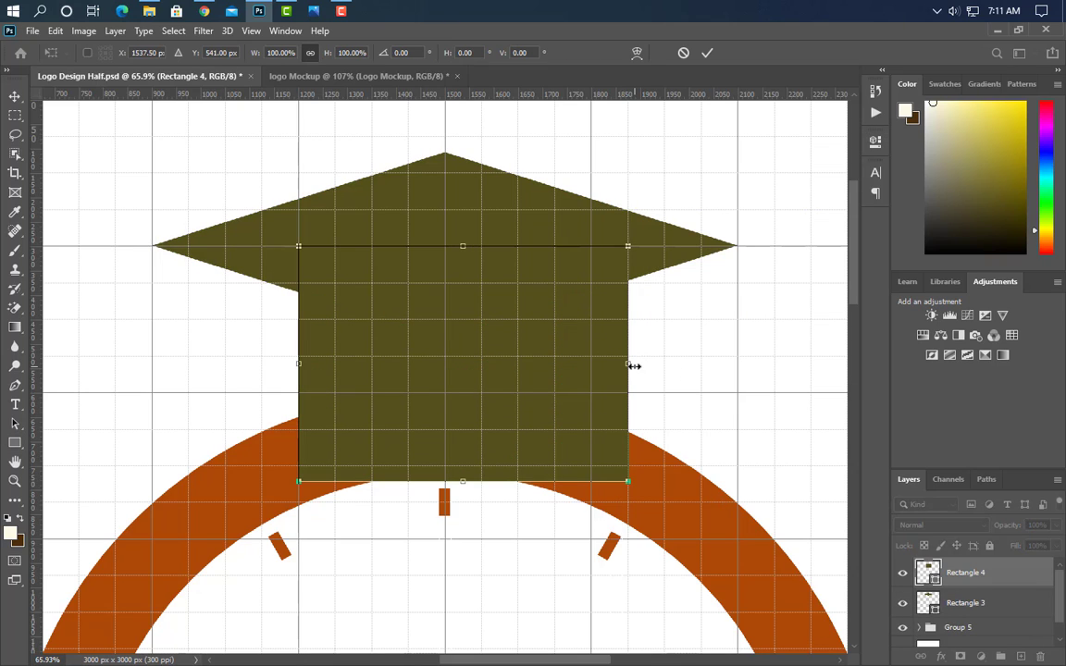
{"action": "left_click_drag", "start_coordinate": [629, 364], "coordinate": [509, 332]}
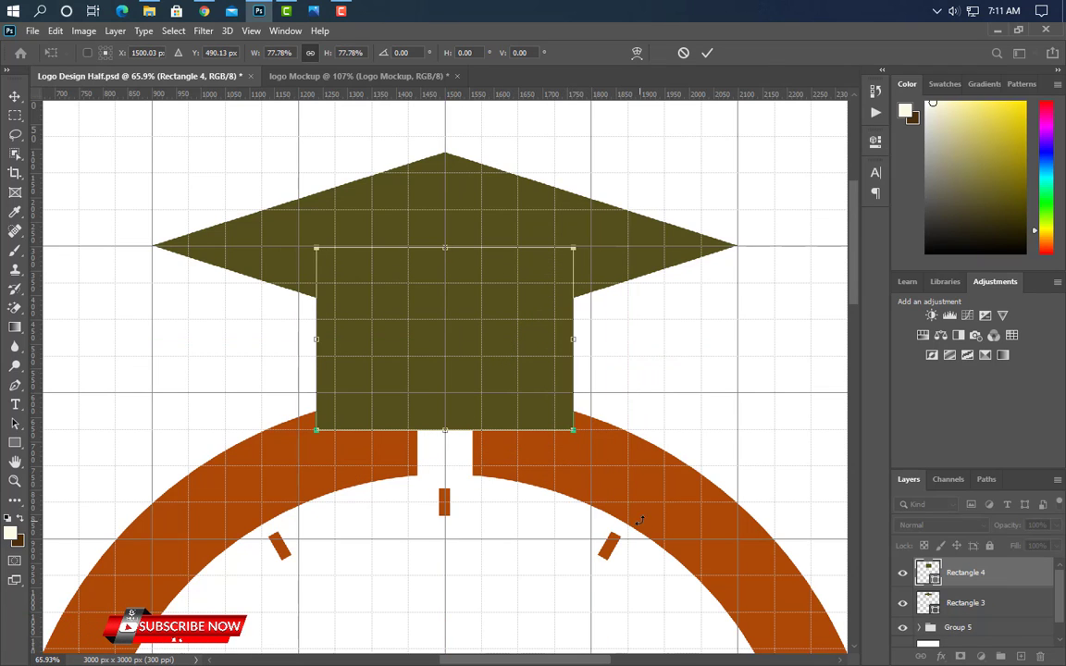
{"action": "left_click", "coordinate": [708, 55]}
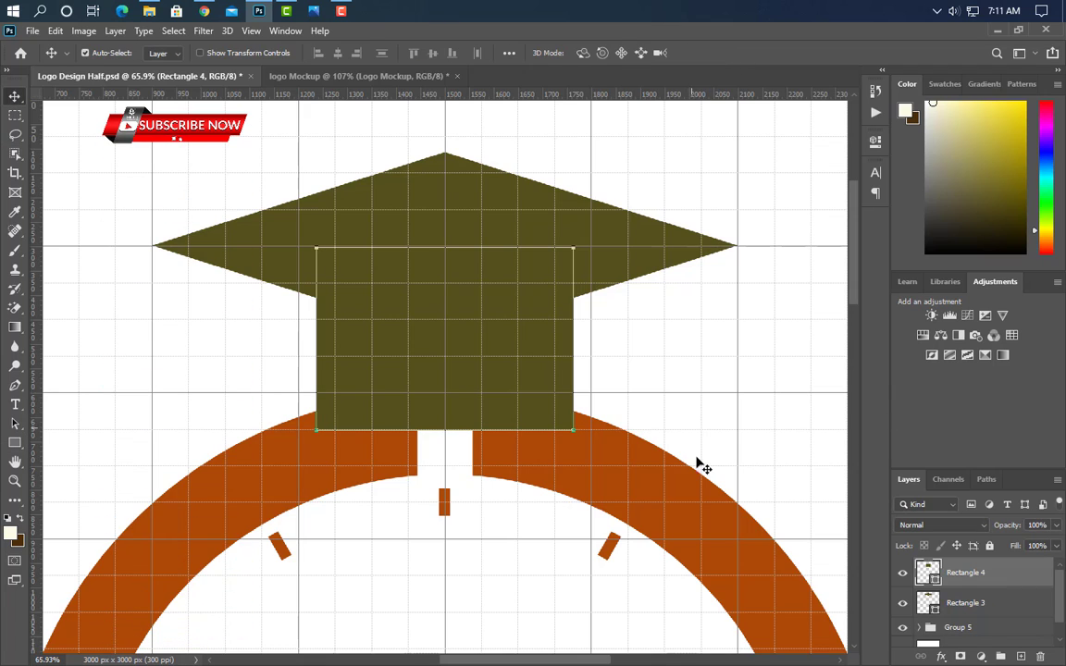
Duplicate the orange ring layer and give the copy a 75 px black outside stroke.
{"action": "left_click", "coordinate": [657, 488]}
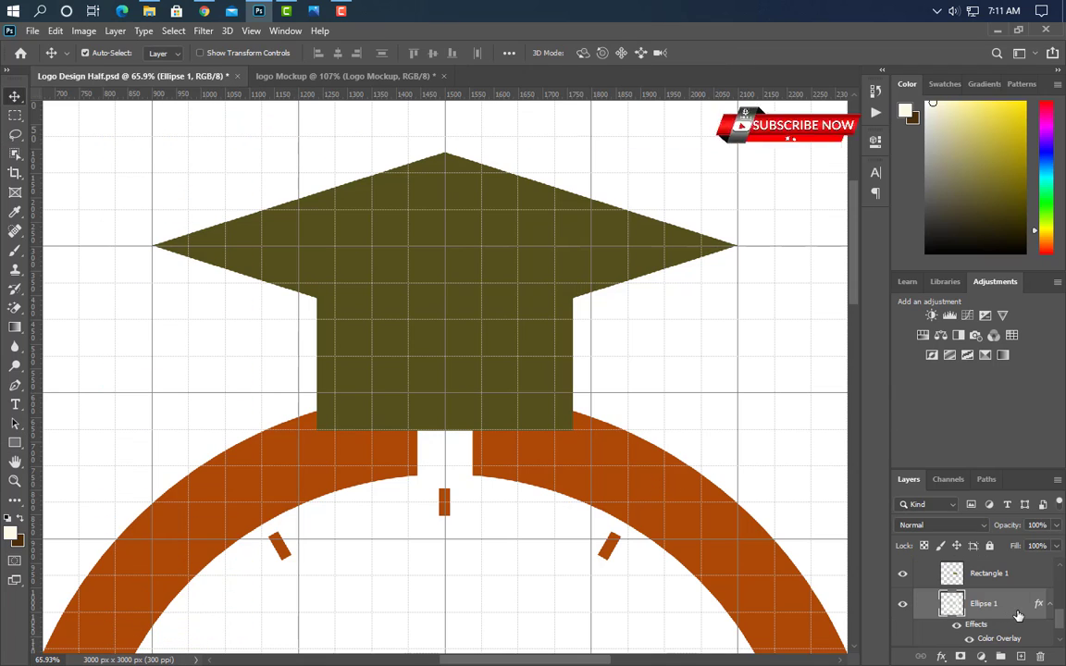
{"action": "left_click_drag", "start_coordinate": [1018, 615], "coordinate": [1020, 656]}
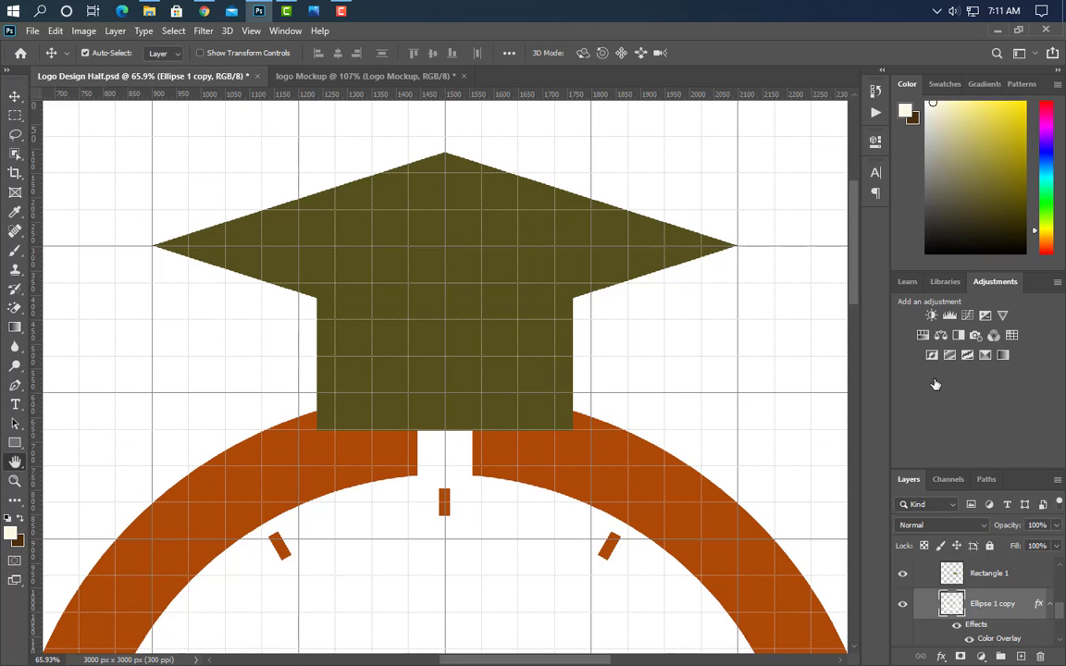
{"action": "double_click", "coordinate": [1024, 630]}
{"action": "left_click", "coordinate": [537, 219]}
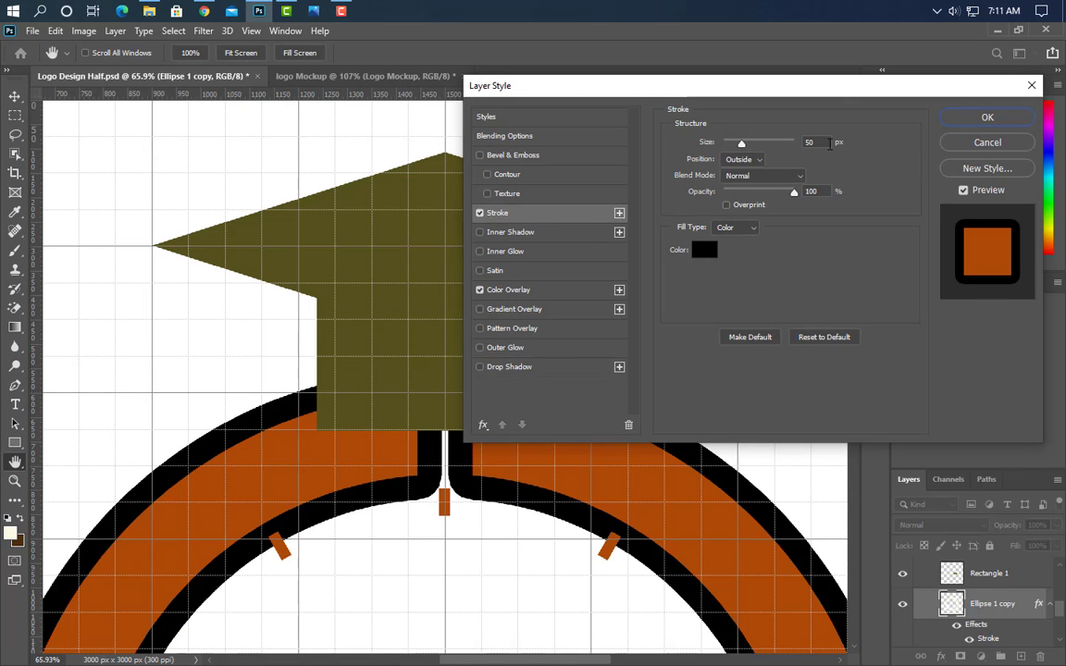
{"action": "left_click_drag", "start_coordinate": [829, 143], "coordinate": [794, 142]}
{"action": "type", "text": "75"}
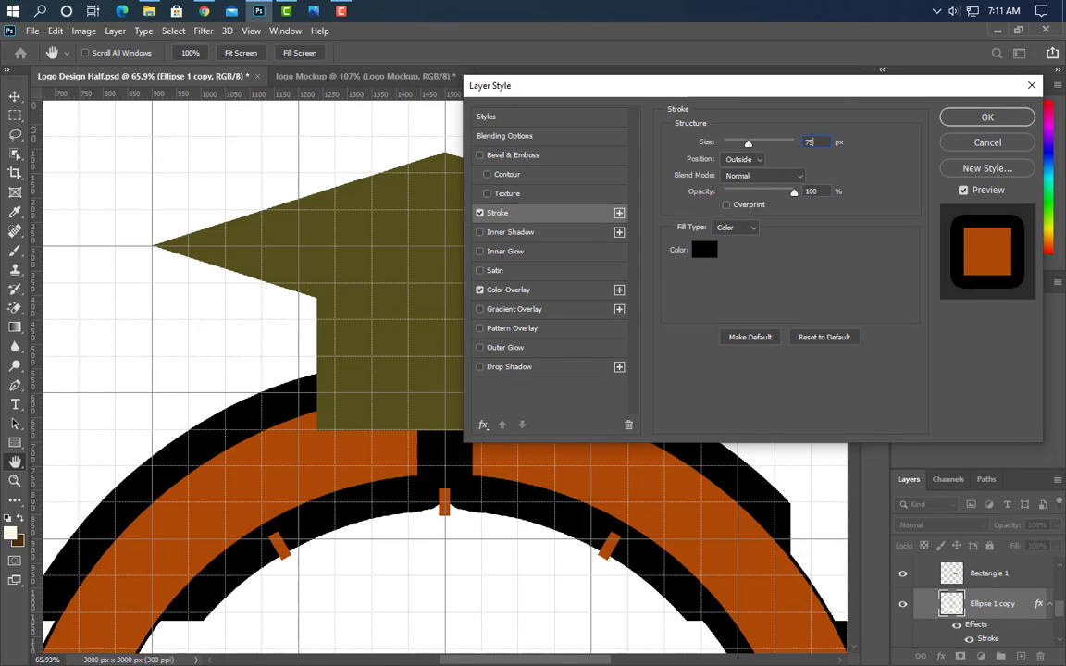
{"action": "left_click", "coordinate": [987, 117]}
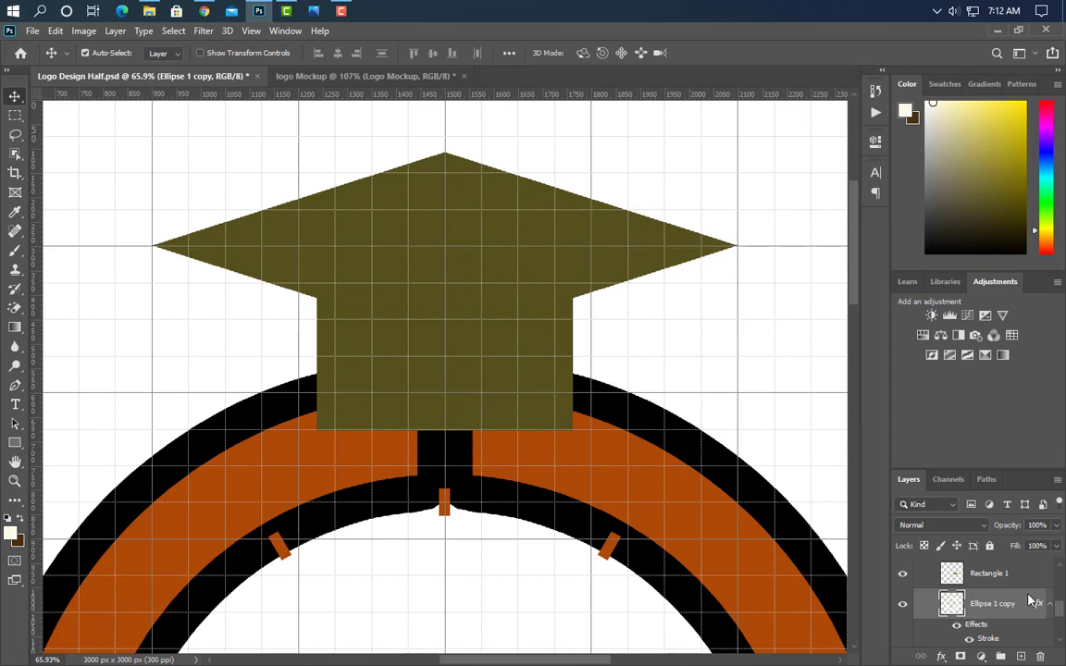
Convert the stroked ring copy to a smart object, load its outline as a selection and delete the copy.
{"action": "right_click", "coordinate": [1023, 615]}
{"action": "left_click", "coordinate": [803, 241]}
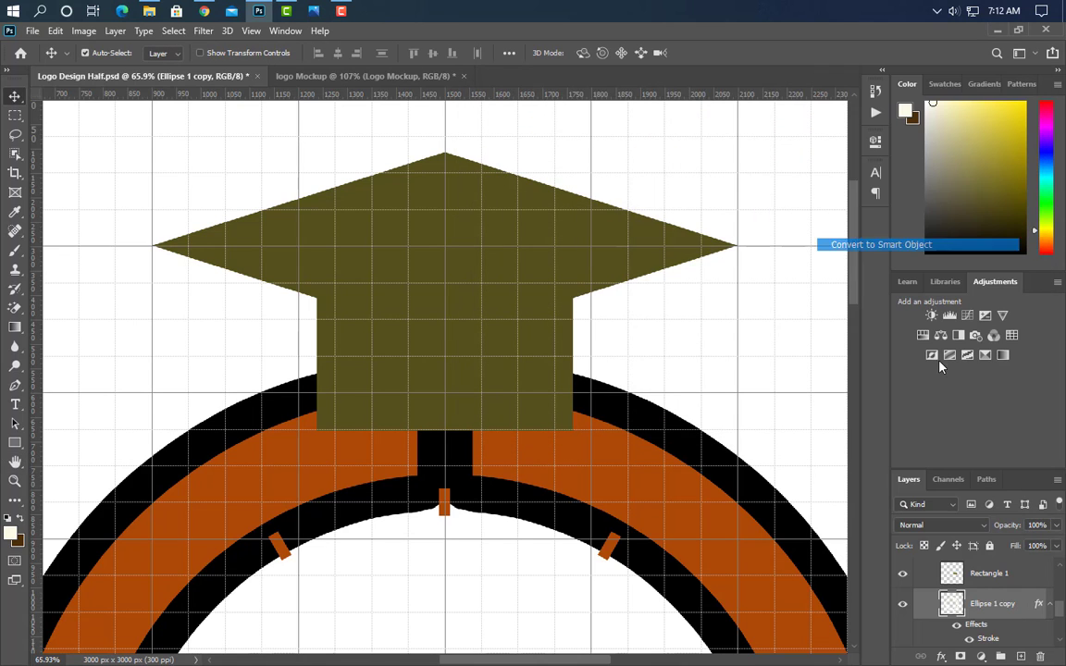
{"action": "left_click", "coordinate": [952, 604], "text": "ctrl"}
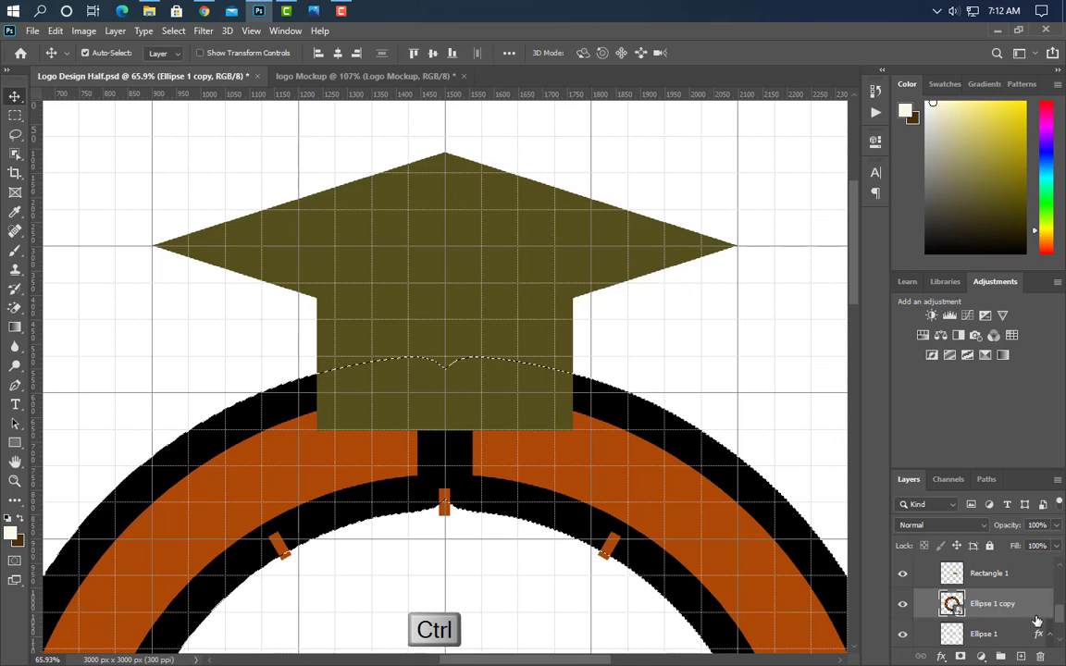
{"action": "left_click_drag", "start_coordinate": [1048, 648], "coordinate": [1040, 656]}
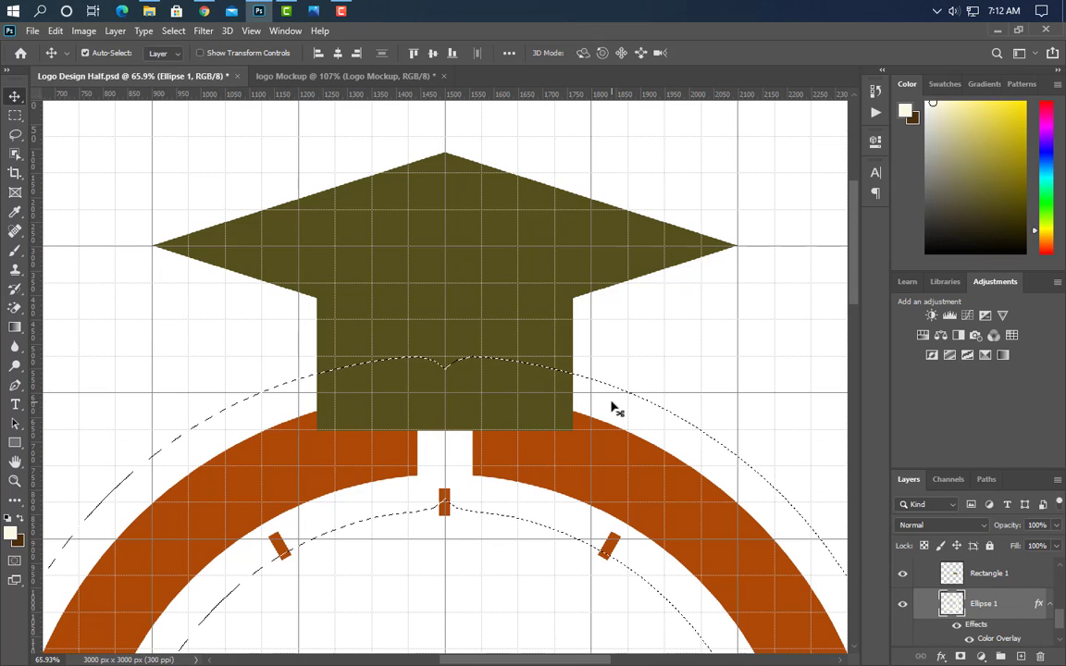
Rasterize the olive rectangle layer, cut the selected ring outline out of it and deselect.
{"action": "scroll", "coordinate": [980, 583], "scroll_direction": "up", "scroll_amount": 5}
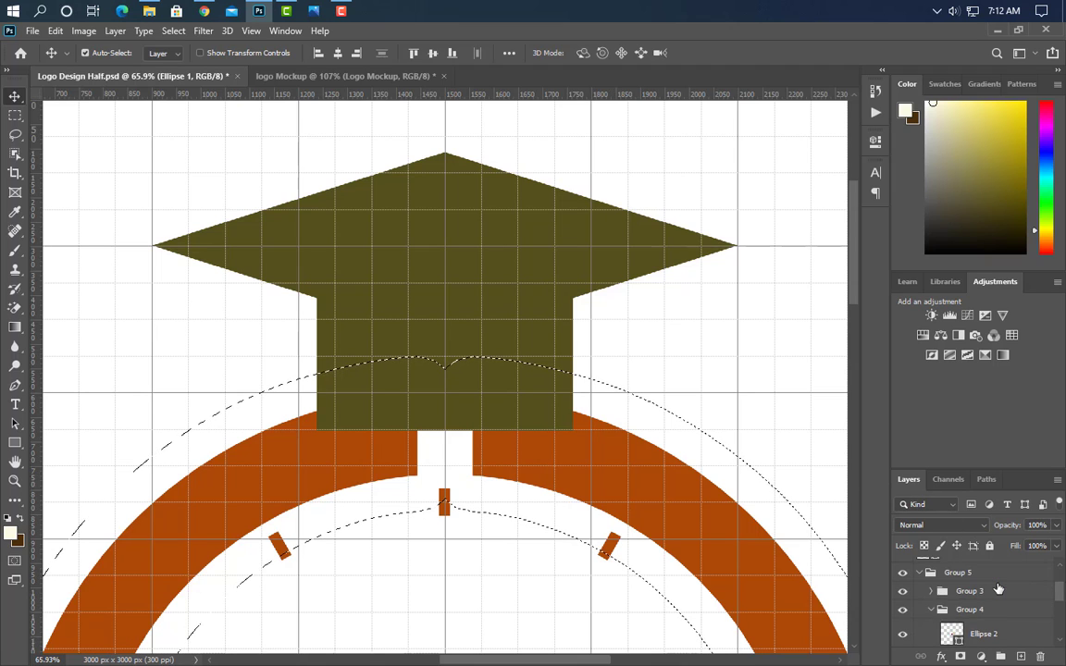
{"action": "left_click", "coordinate": [1017, 580]}
{"action": "right_click", "coordinate": [1017, 580]}
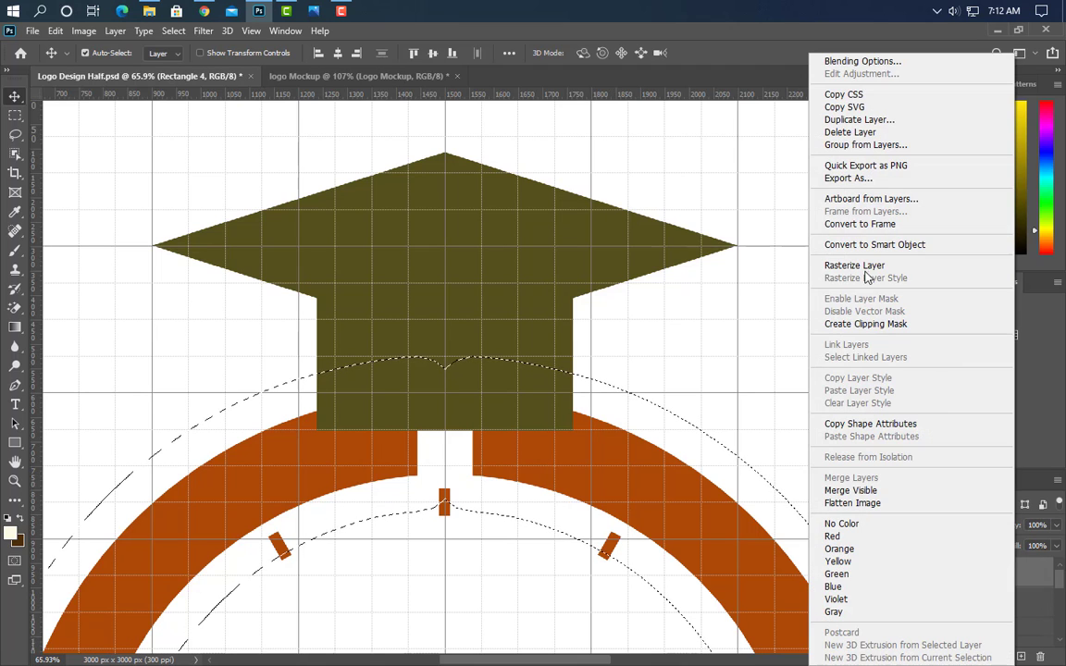
{"action": "left_click", "coordinate": [842, 264]}
{"action": "key", "text": "Delete"}
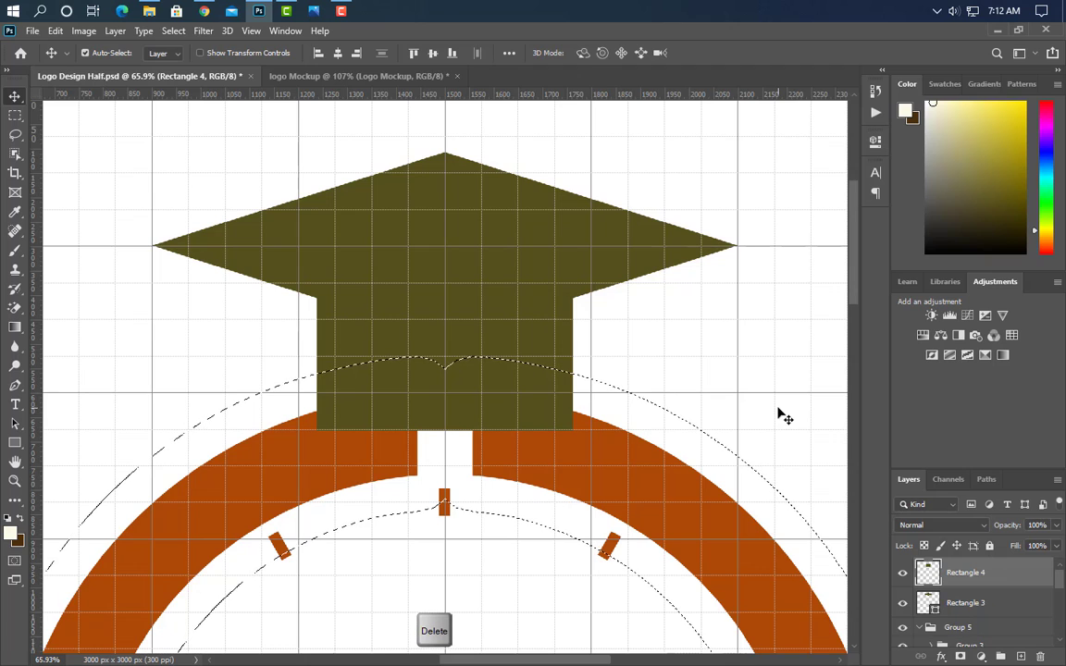
{"action": "key", "text": "ctrl+d"}
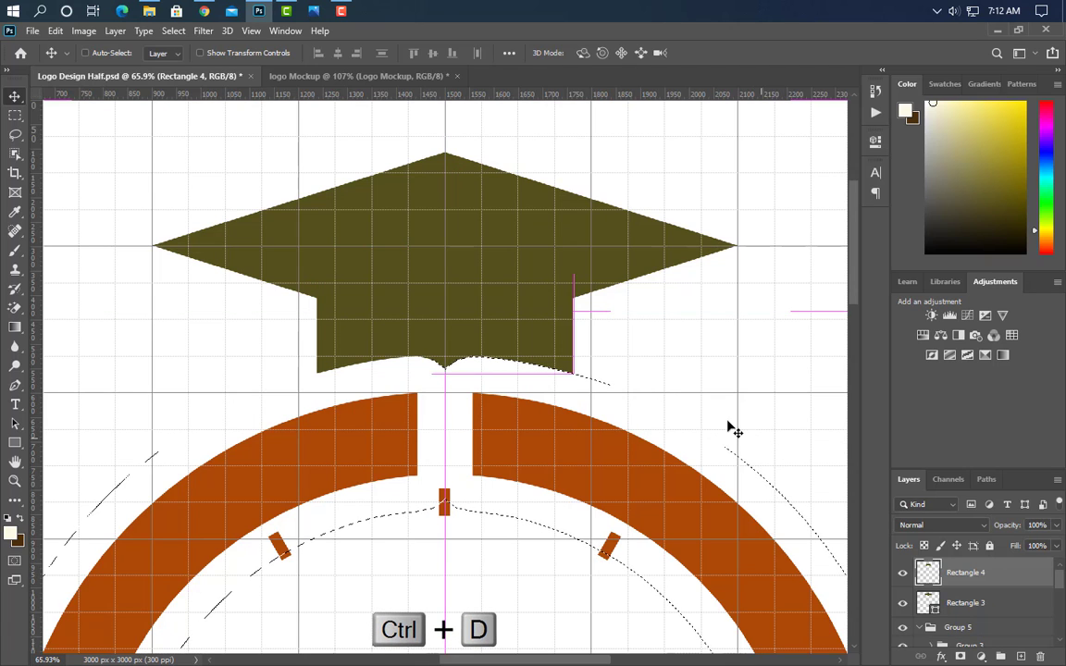
Draw an 18 x 110 px vertical bar hanging from the diamond's lower left edge and fill it with 56511c.
{"action": "left_click", "coordinate": [965, 602]}
{"action": "scroll", "coordinate": [349, 219], "scroll_direction": "up", "scroll_amount": 3}
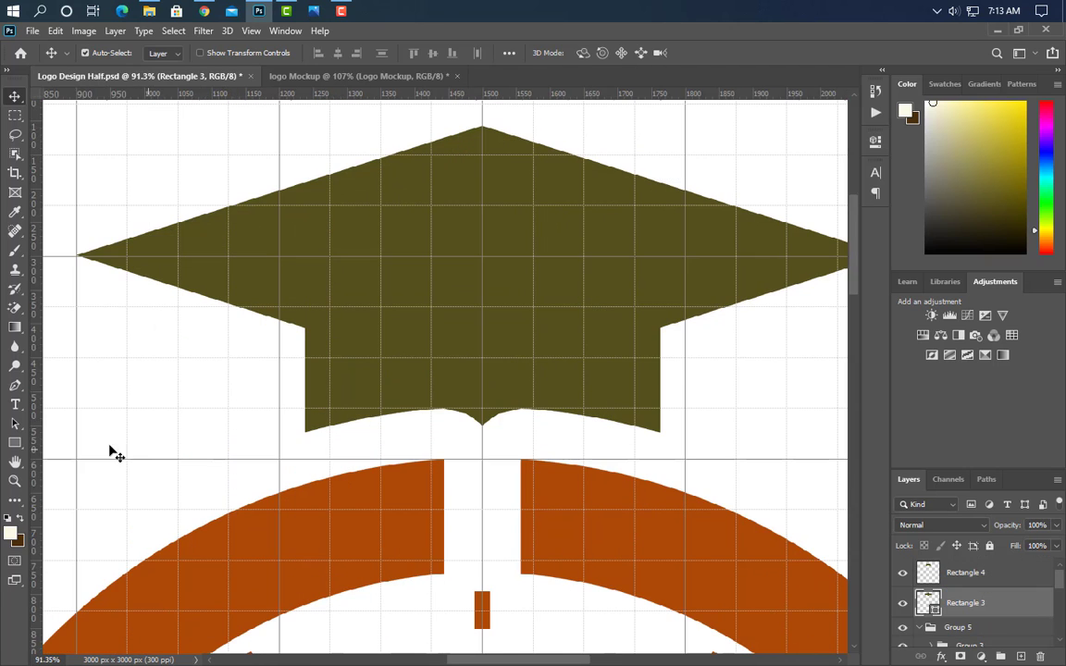
{"action": "left_click", "coordinate": [14, 442]}
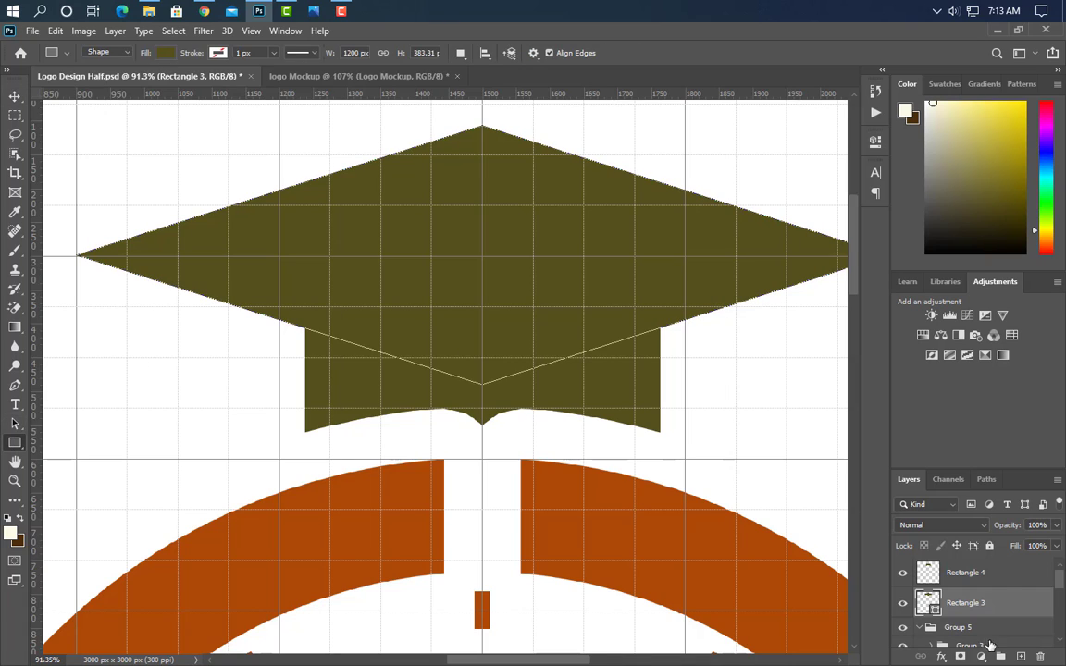
{"action": "key", "text": "ctrl+shift+alt+n"}
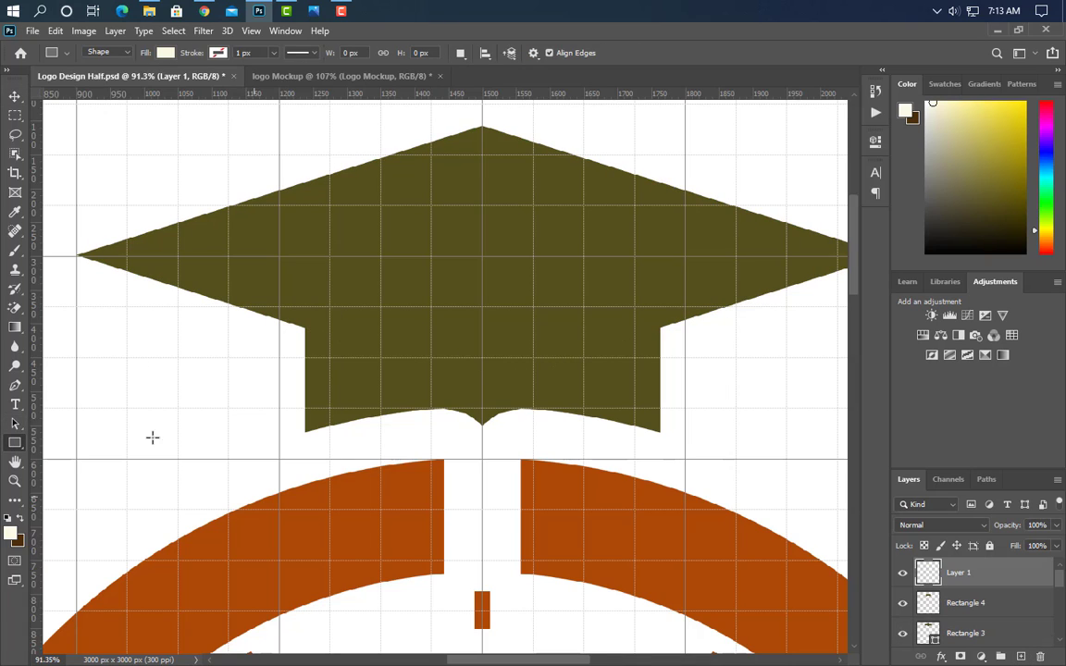
{"action": "left_click_drag", "start_coordinate": [178, 283], "coordinate": [189, 358]}
{"action": "left_click", "coordinate": [834, 137]}
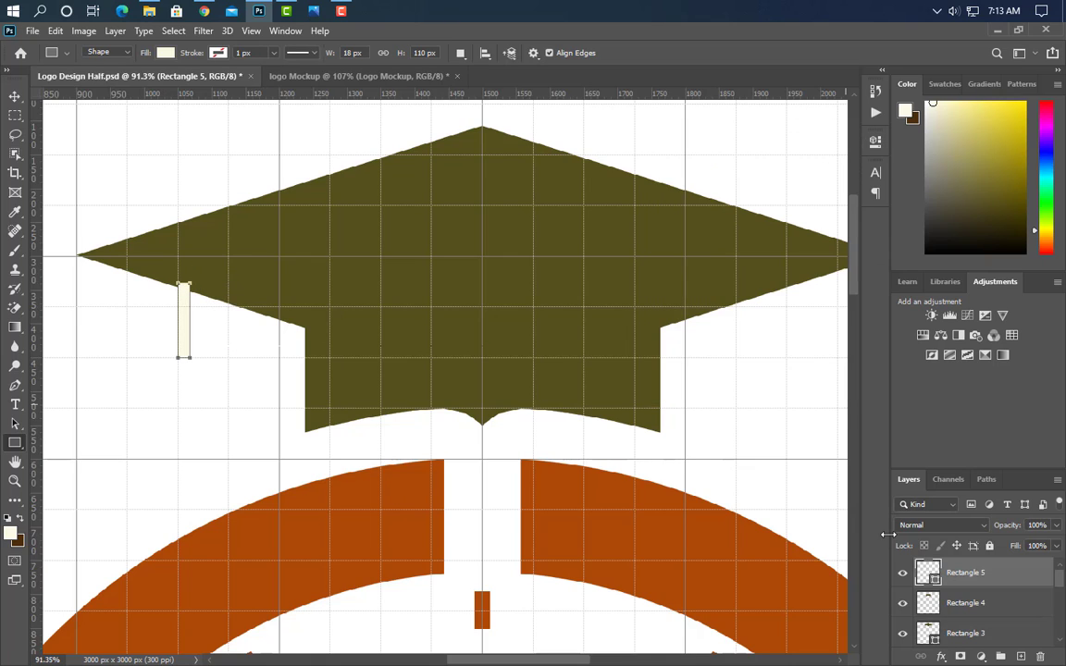
{"action": "left_click", "coordinate": [392, 226]}
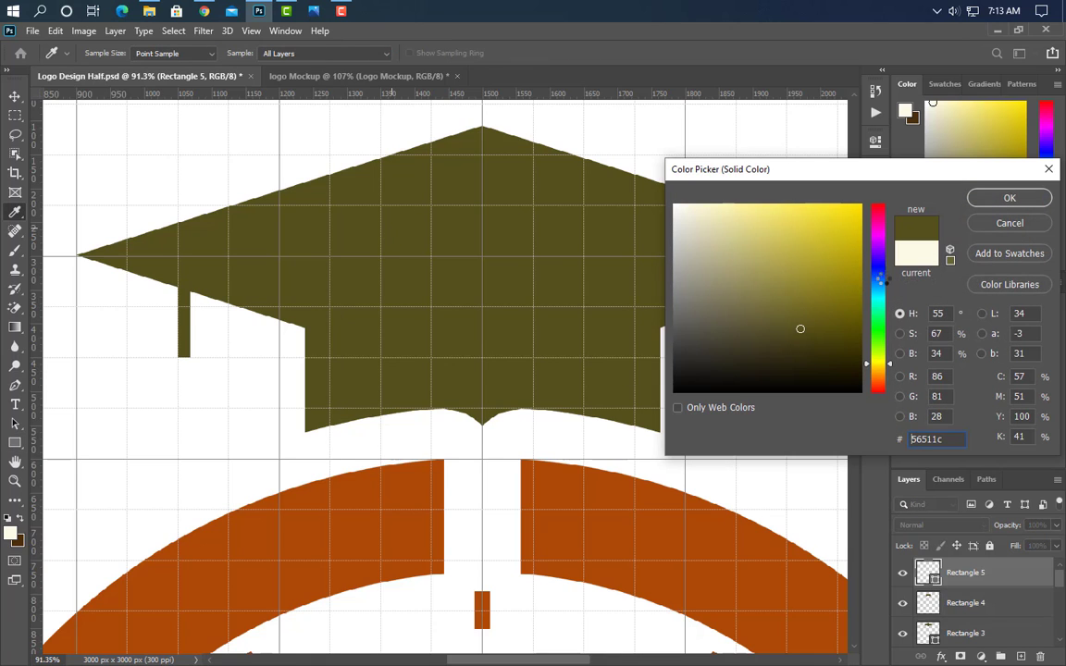
{"action": "left_click", "coordinate": [991, 204]}
Duplicate the thin hanging bar and shorten the copy from its upper end to about 31 px high.
{"action": "left_click_drag", "start_coordinate": [967, 573], "coordinate": [1022, 657]}
{"action": "key", "text": "ctrl+t"}
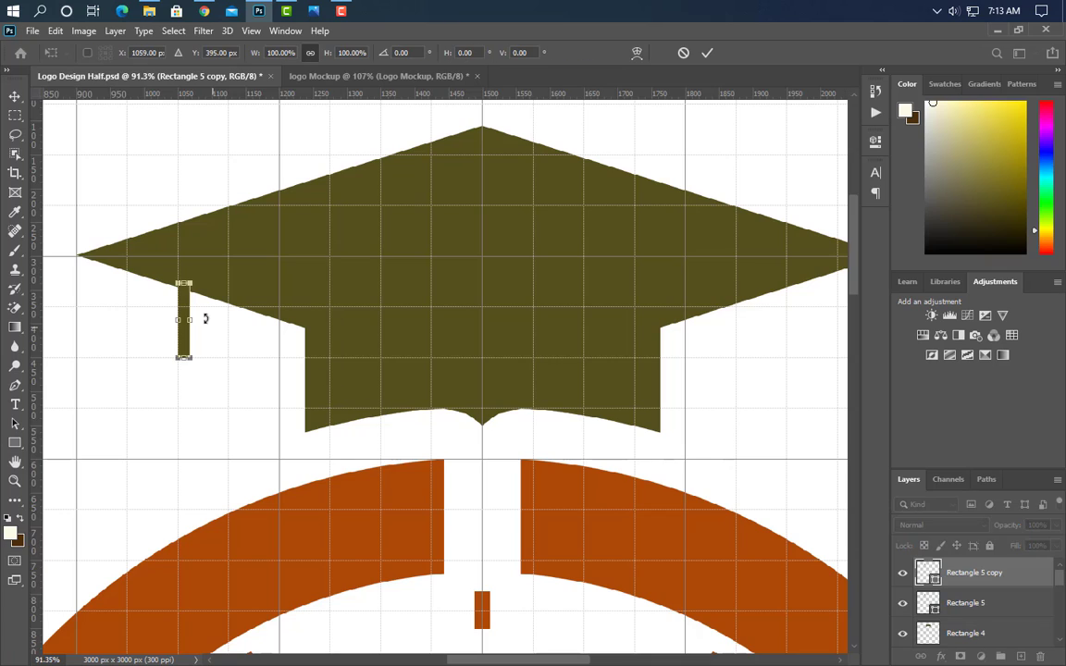
{"action": "left_click_drag", "start_coordinate": [186, 288], "coordinate": [184, 333]}
{"action": "left_click", "coordinate": [707, 53]}
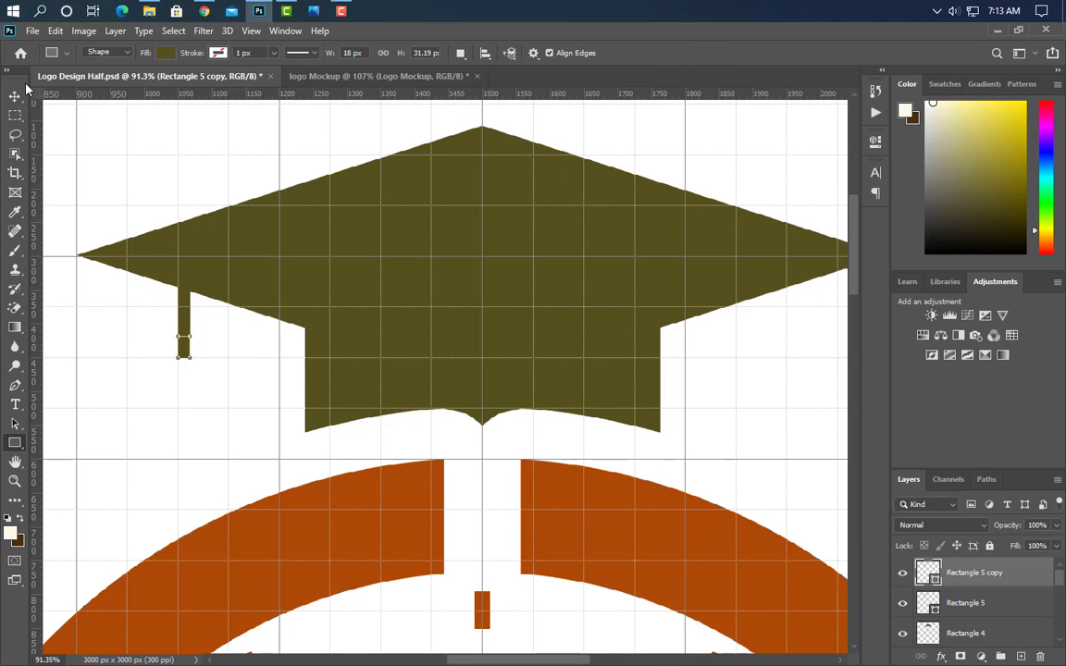
Lower the short bar to leave a gap under the thin hanging bar and place a duplicate beneath it with a similar gap.
{"action": "key", "text": "v"}
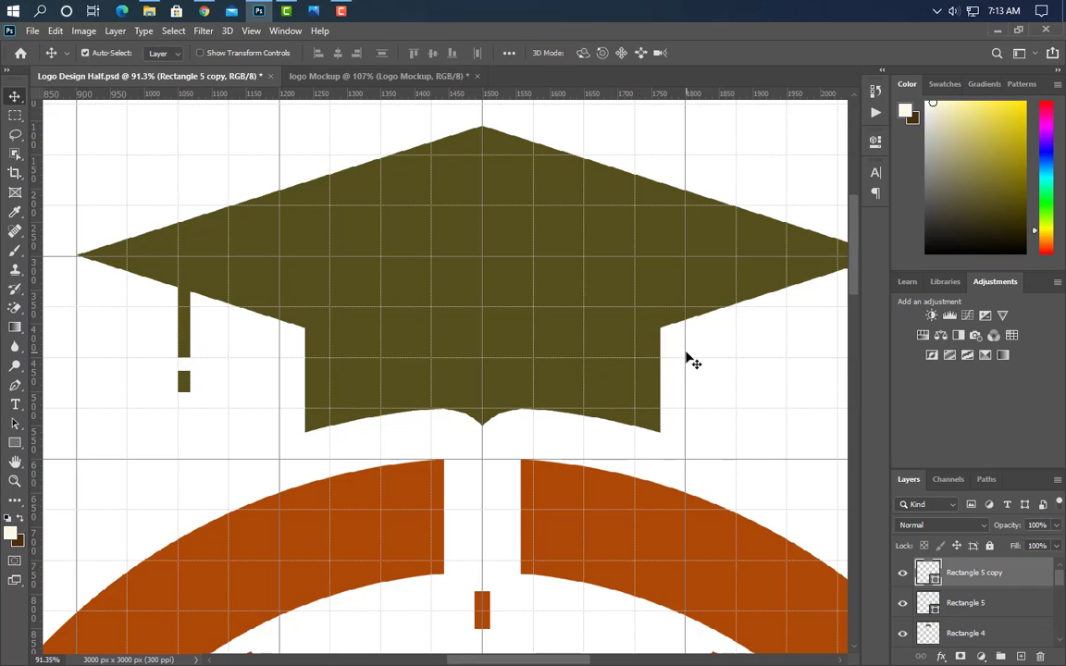
{"action": "left_click_drag", "start_coordinate": [1028, 582], "coordinate": [1023, 658]}
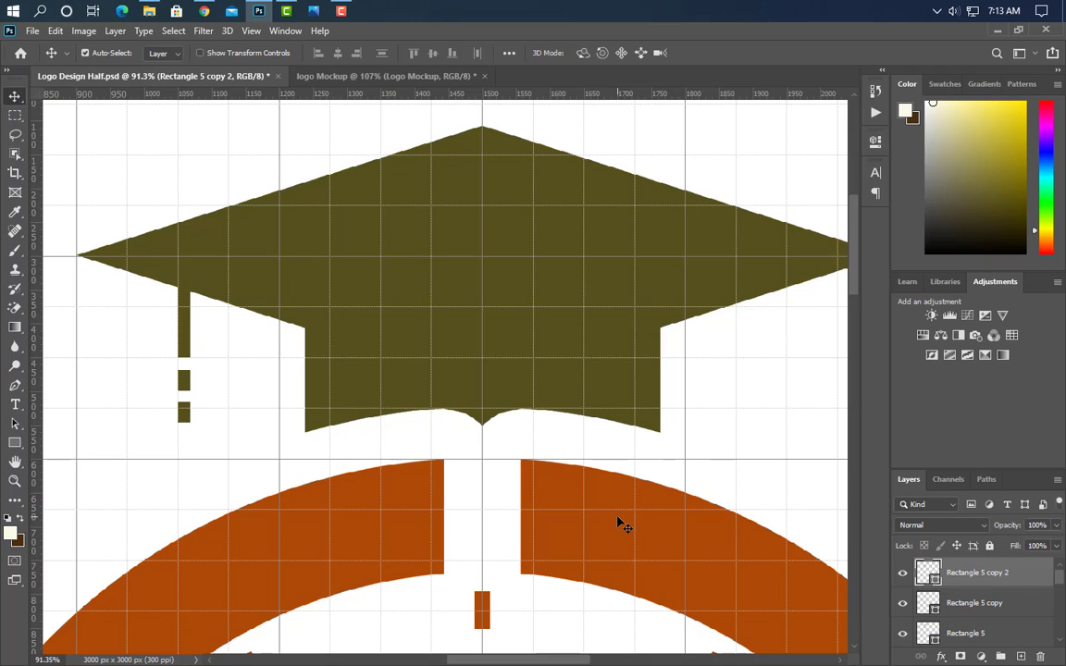
Stretch the lowest bar downward to about 267% height and flare its lower end symmetrically into a tassel shape.
{"action": "key", "text": "ctrl+t"}
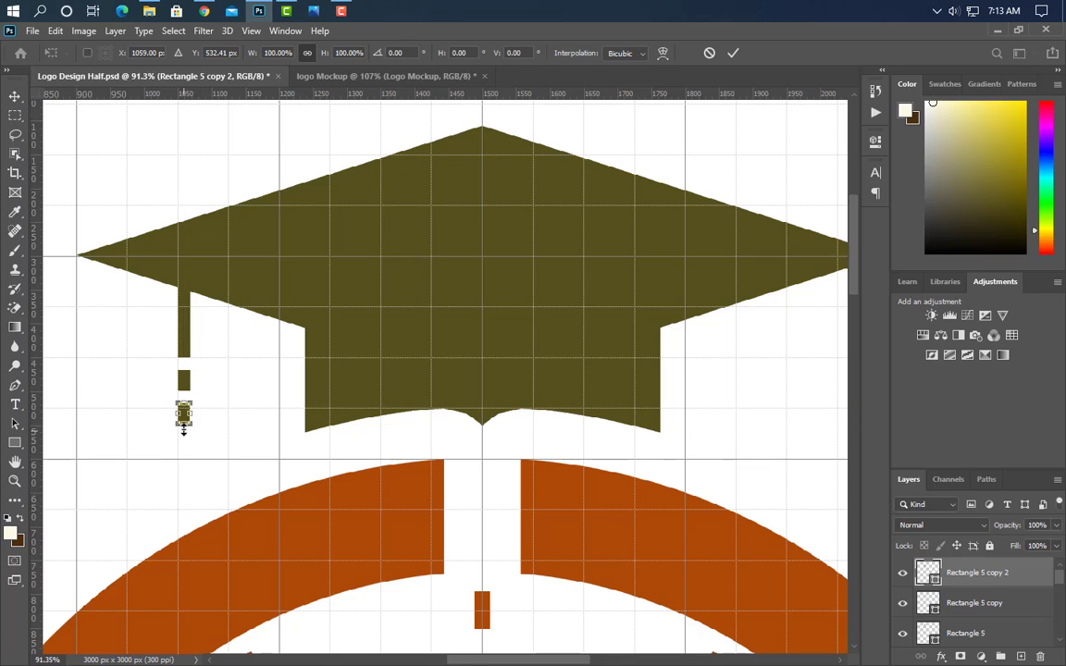
{"action": "left_click_drag", "start_coordinate": [183, 427], "coordinate": [183, 458]}
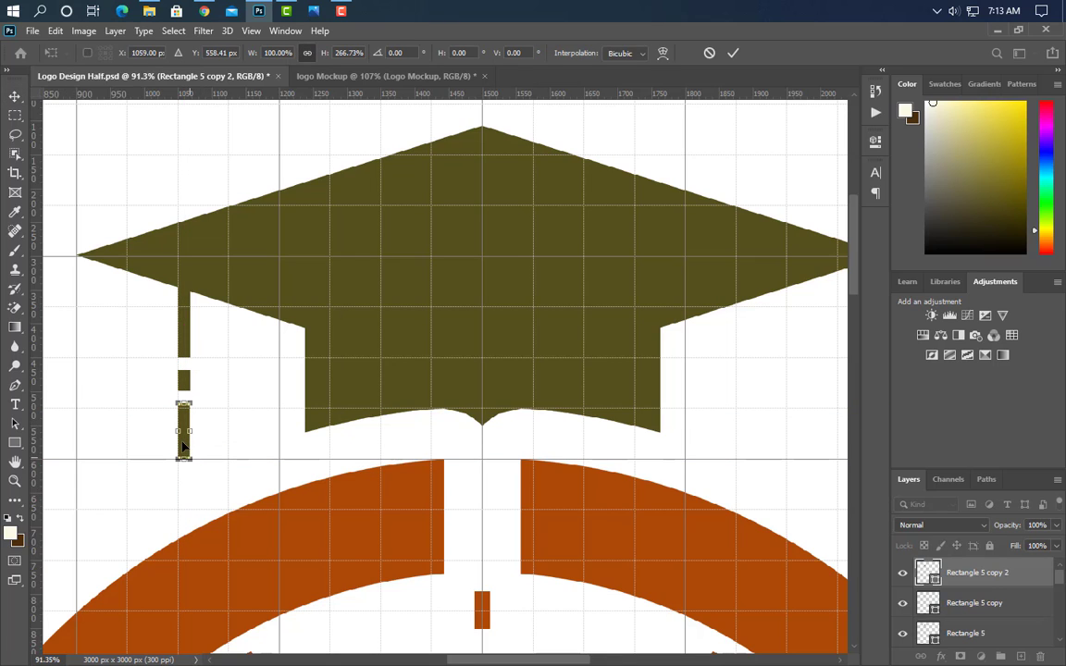
{"action": "right_click", "coordinate": [183, 446]}
{"action": "left_click_drag", "start_coordinate": [188, 460], "coordinate": [204, 462]}
{"action": "left_click", "coordinate": [733, 53]}
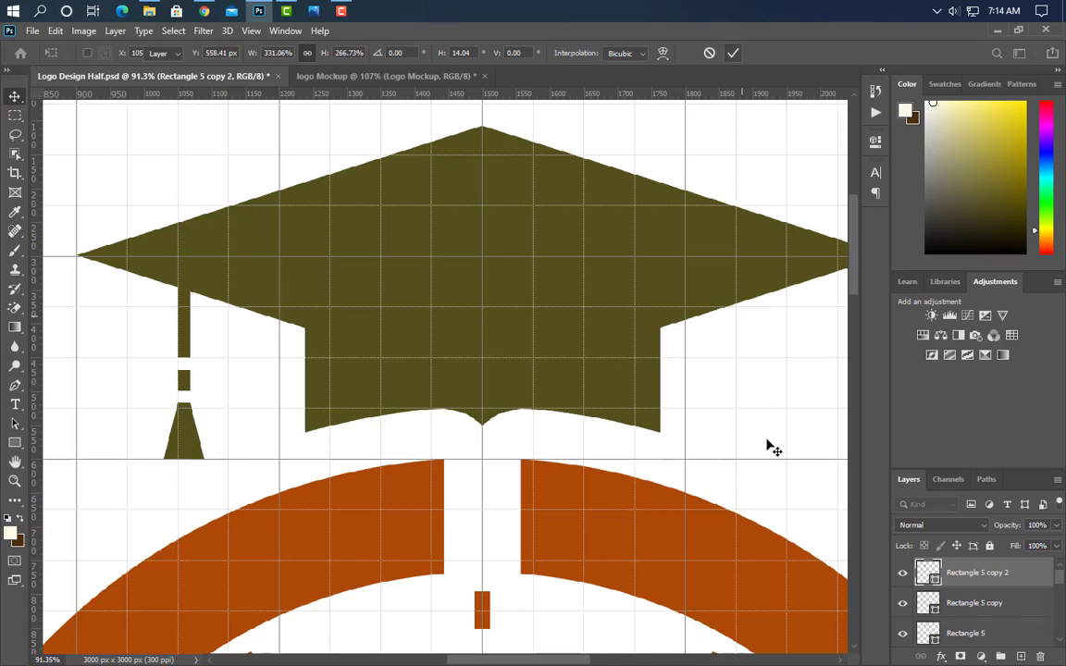
Group all the graduation cap and tassel layers together and collapse the clock group in the layer list.
{"action": "scroll", "coordinate": [1003, 639], "scroll_direction": "down", "scroll_amount": 2}
{"action": "left_click", "coordinate": [1004, 636]}
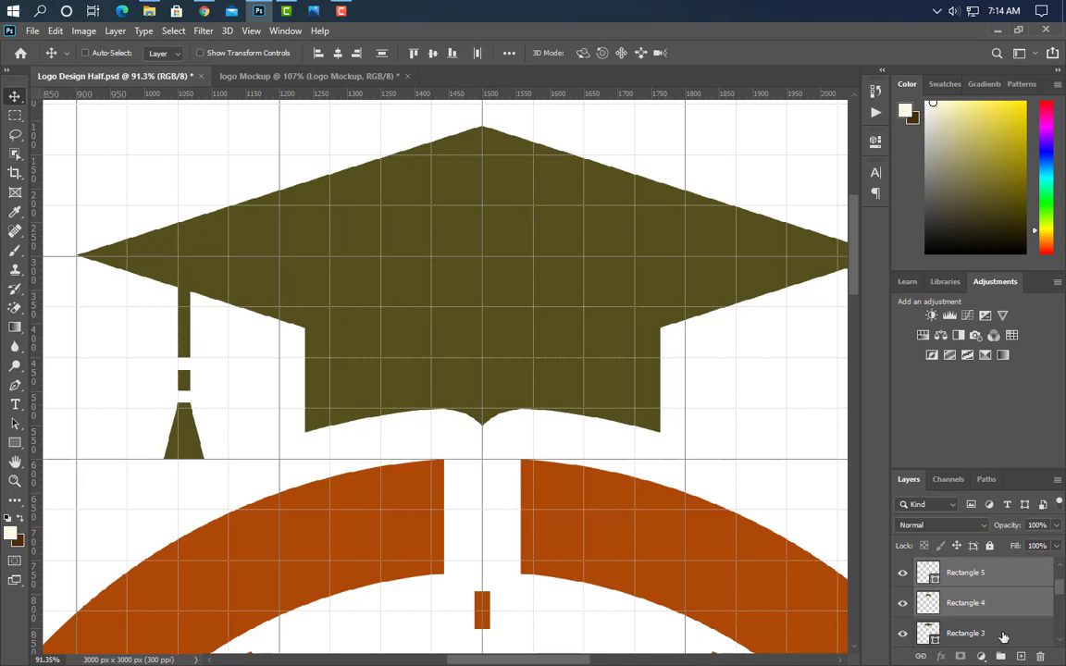
{"action": "scroll", "coordinate": [1003, 631], "scroll_direction": "down", "scroll_amount": 2}
{"action": "left_click", "coordinate": [1001, 655]}
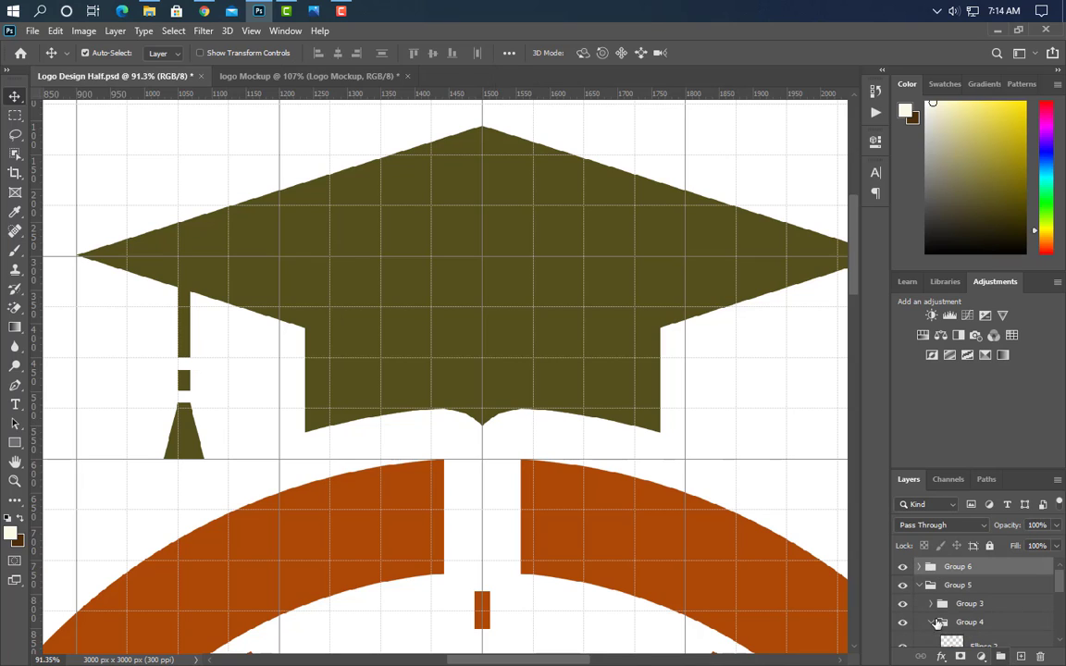
{"action": "left_click", "coordinate": [919, 584]}
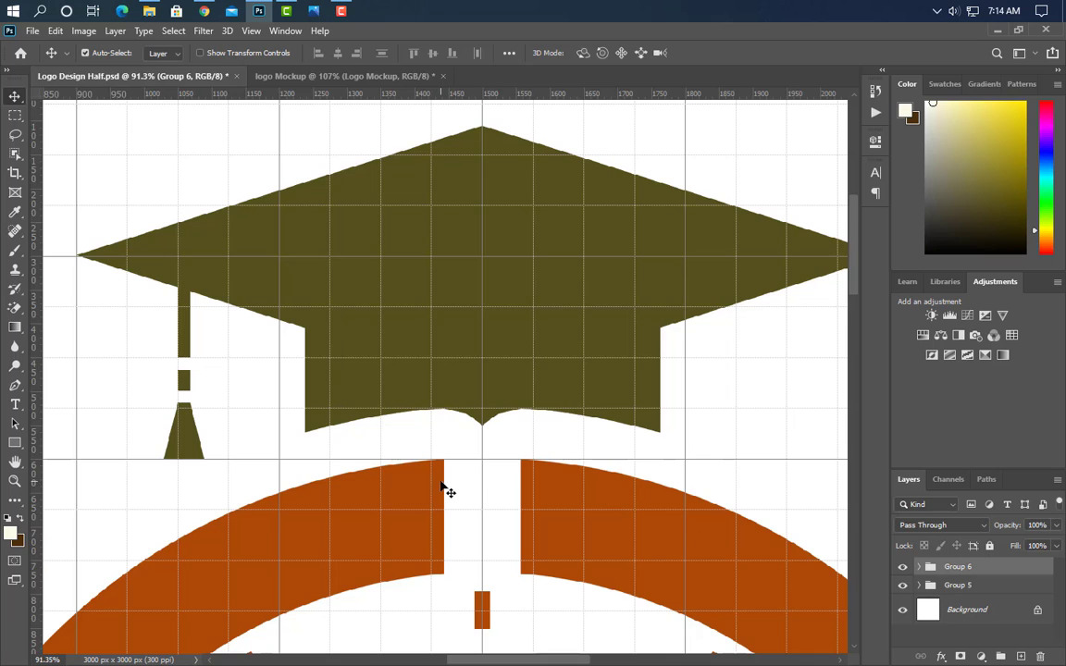
Group the cap and clock groups together and scale the combined logo proportionally to about 78.5%, centred at X 1500, Y 1500 px.
{"action": "scroll", "coordinate": [445, 490], "scroll_direction": "down", "scroll_amount": 5}
{"action": "scroll", "coordinate": [465, 488], "scroll_direction": "up", "scroll_amount": 1}
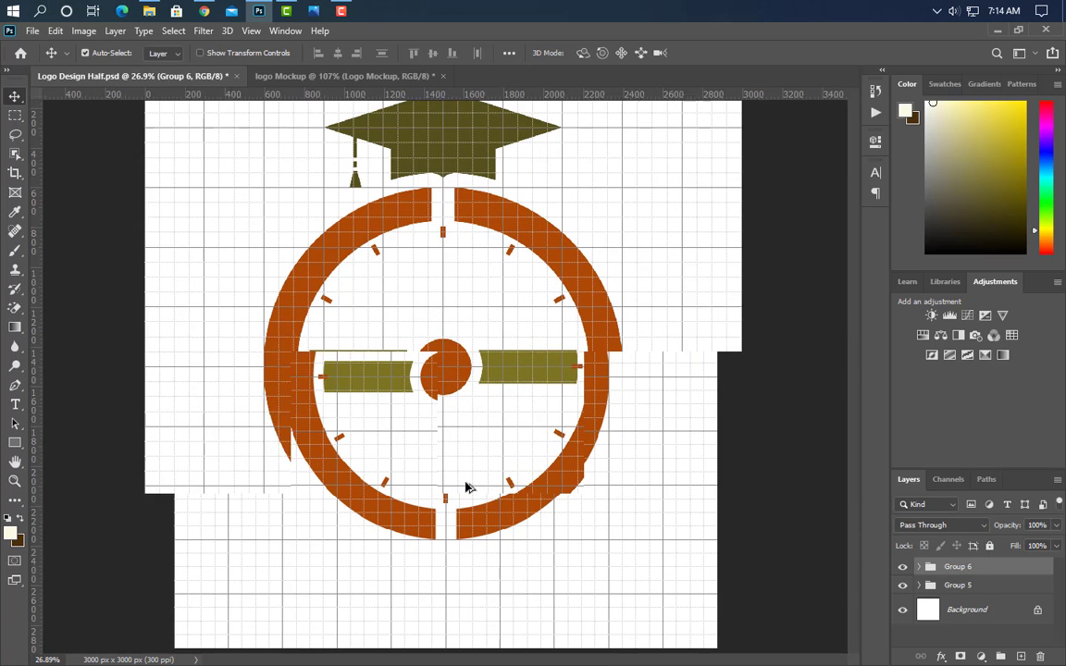
{"action": "left_click", "coordinate": [1010, 640]}
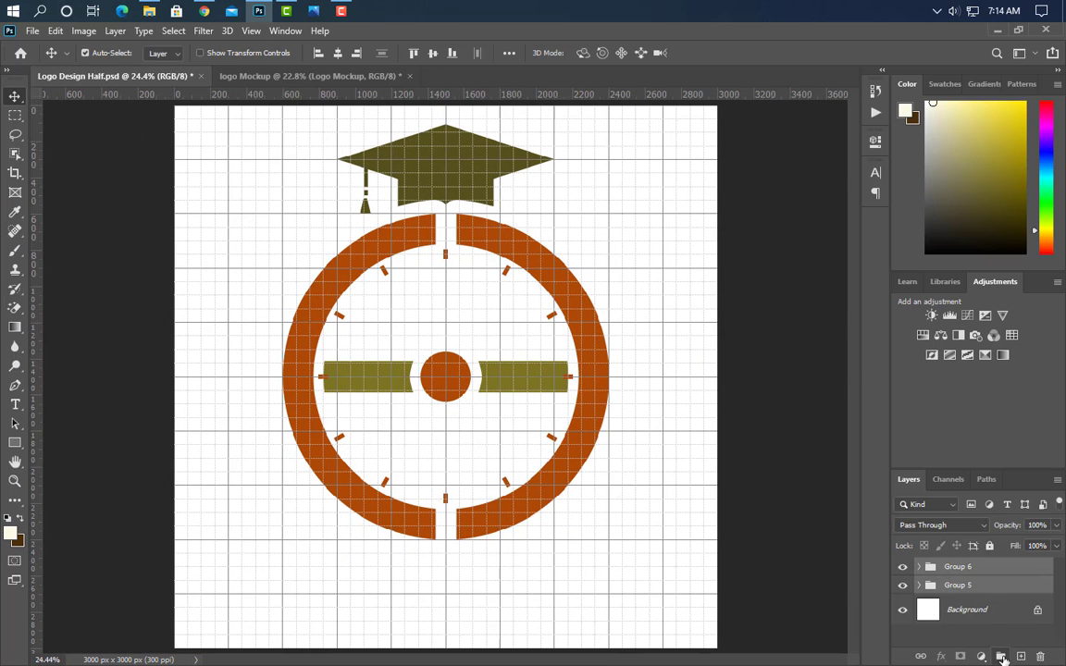
{"action": "left_click", "coordinate": [1002, 656]}
{"action": "key", "text": "ctrl+t"}
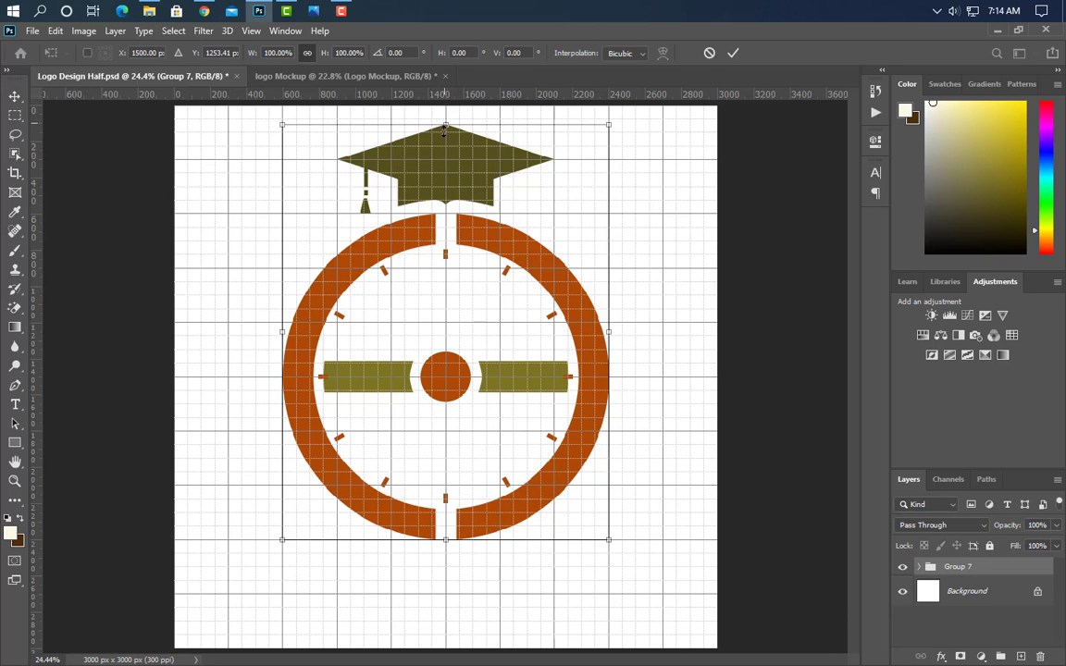
{"action": "left_click_drag", "start_coordinate": [445, 127], "coordinate": [462, 214]}
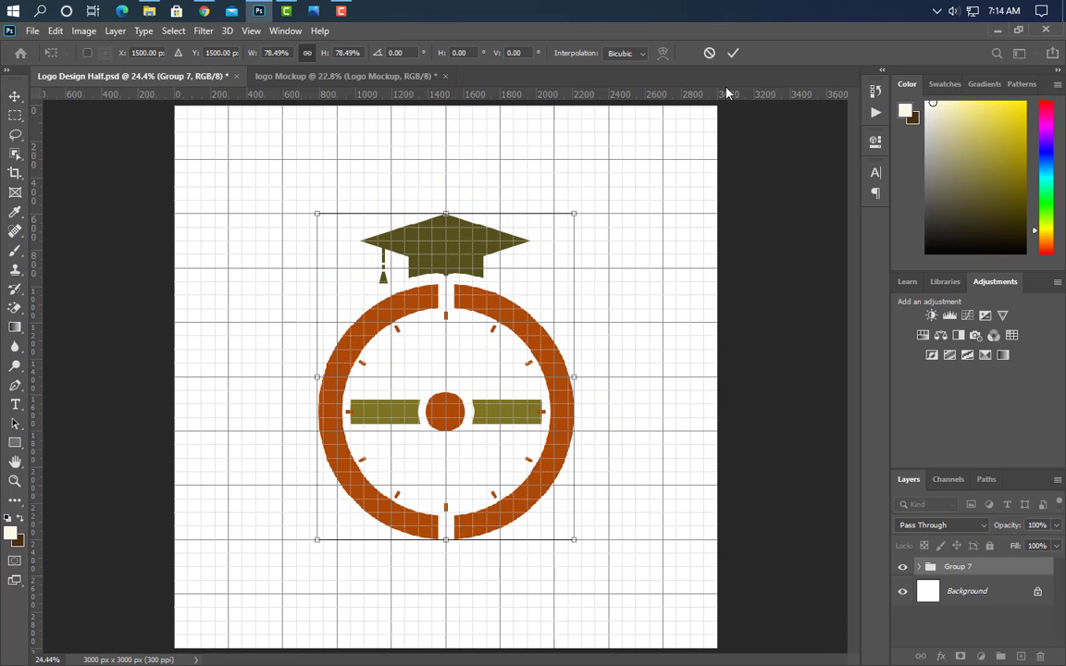
{"action": "key", "text": "Return"}
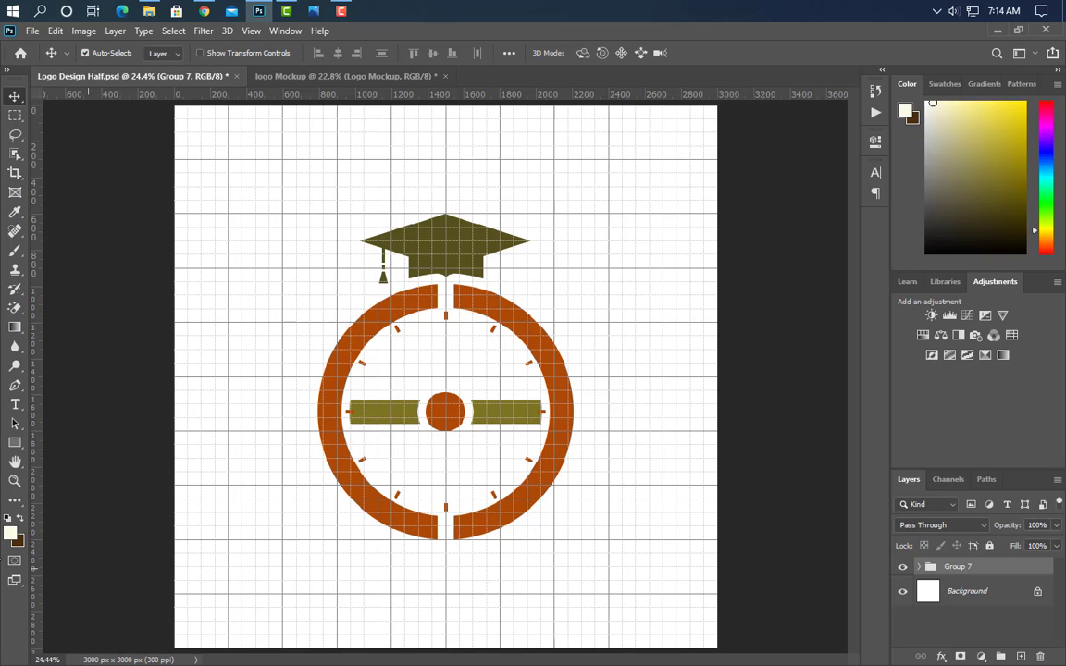
Add a text layer reading "exam excellence" below the ring near the lower left of the canvas.
{"action": "left_click", "coordinate": [15, 404]}
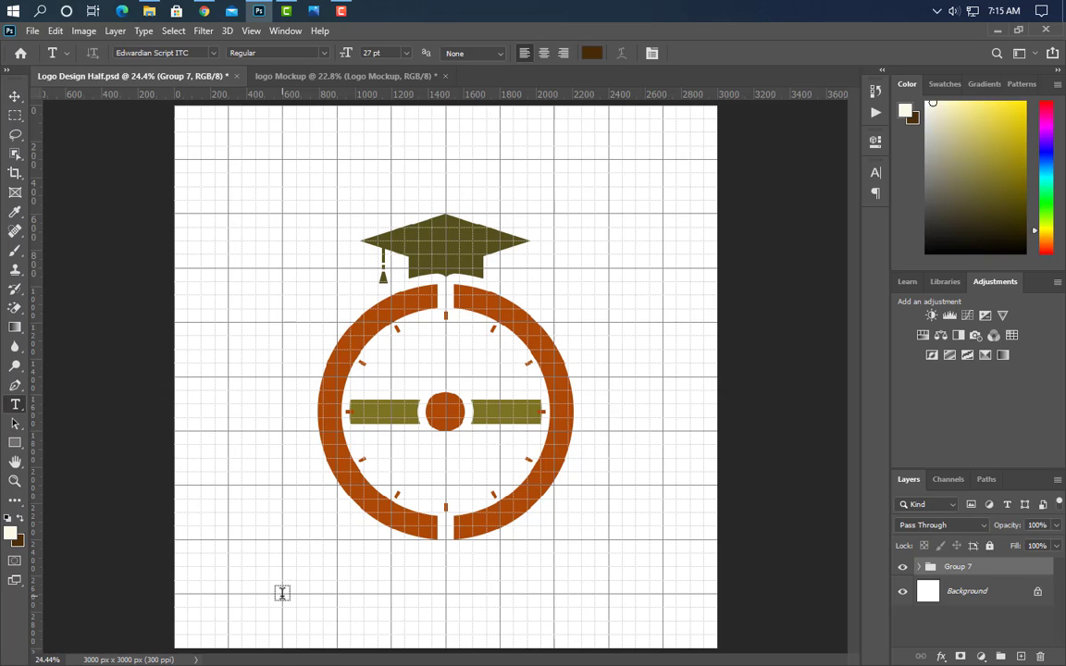
{"action": "type", "text": "ass excellence"}
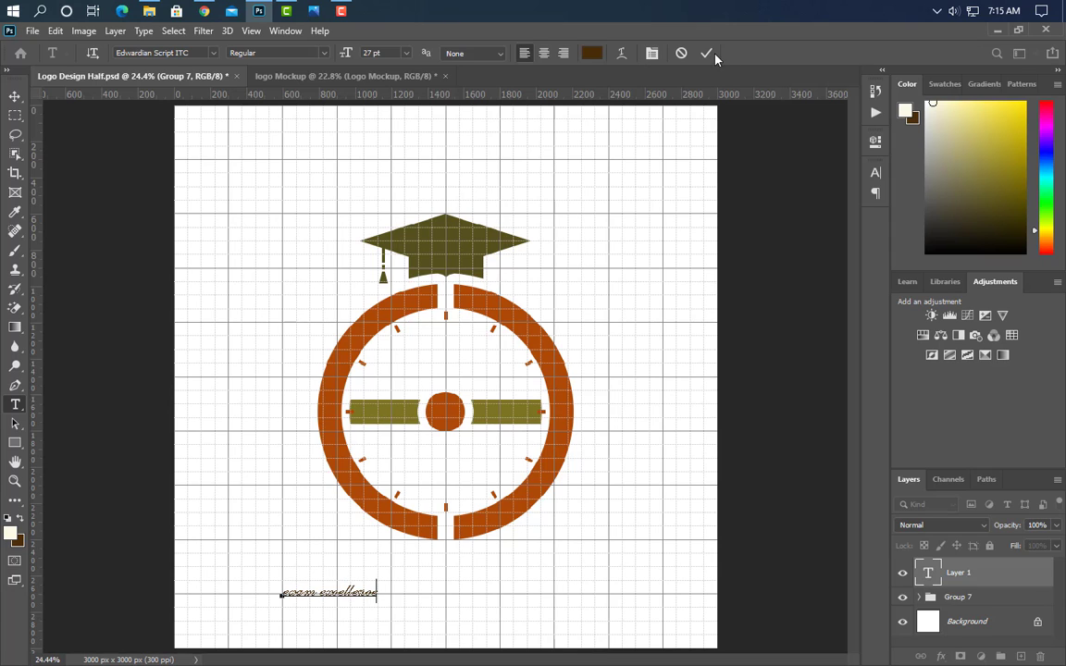
{"action": "left_click", "coordinate": [708, 54]}
Format the title text in Akrobat ExtraBold with tracking 0 and All Caps.
{"action": "left_click", "coordinate": [876, 173]}
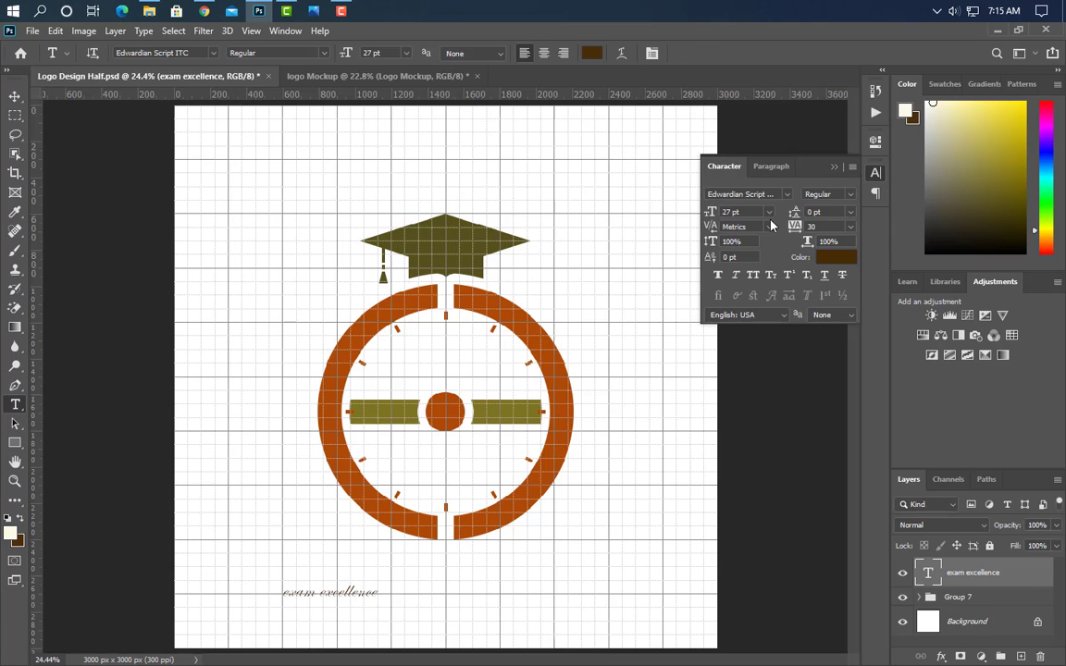
{"action": "left_click", "coordinate": [788, 195]}
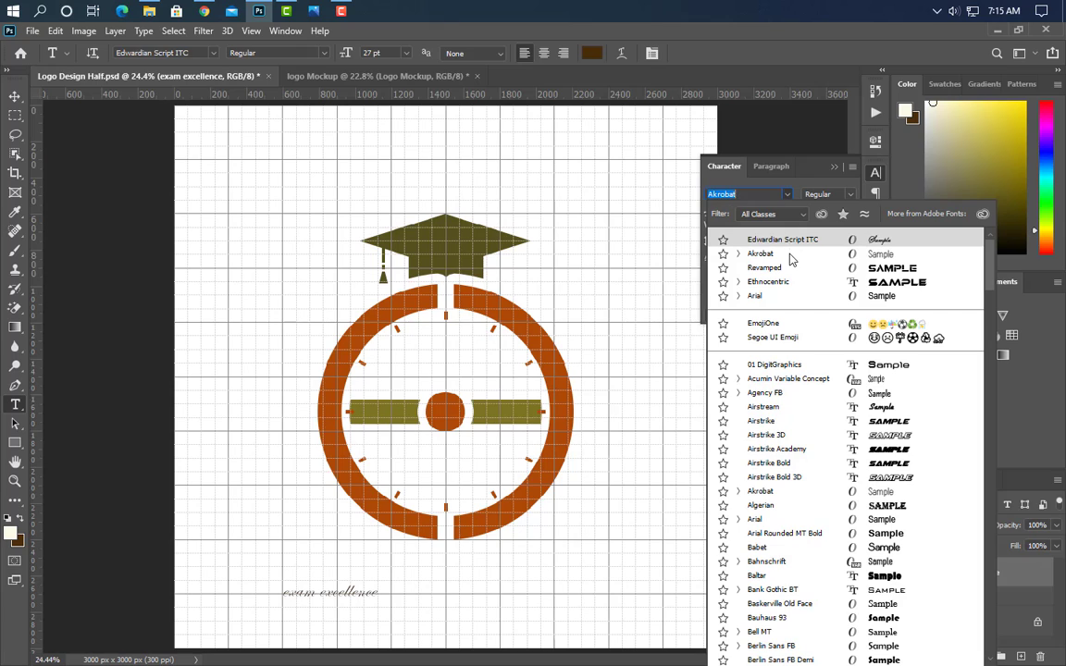
{"action": "left_click", "coordinate": [789, 255]}
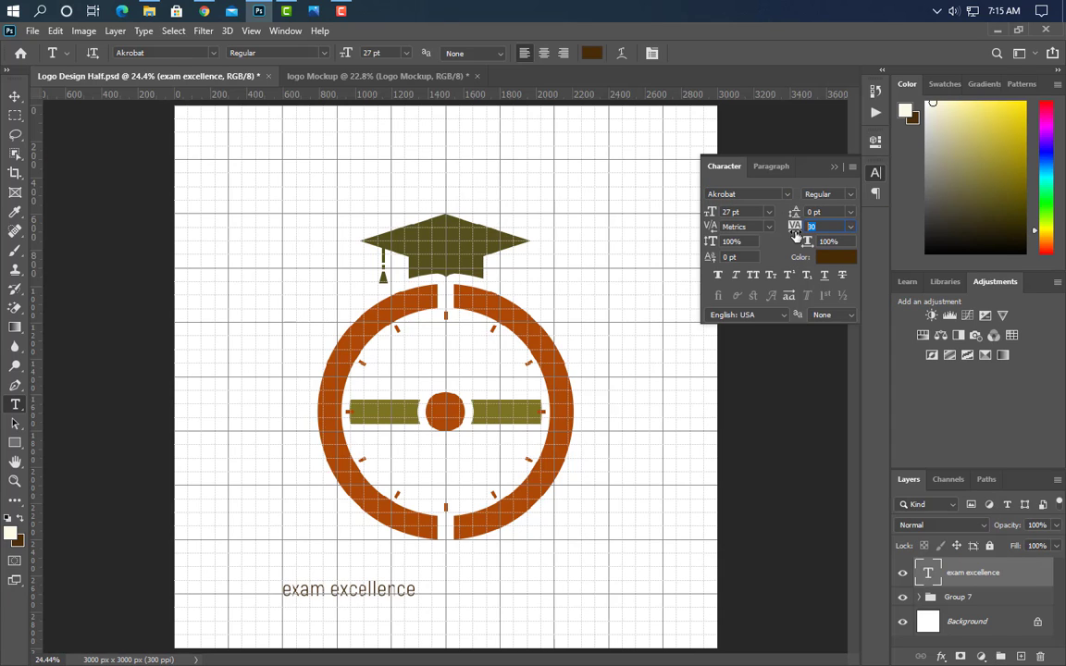
{"action": "key", "text": "Return"}
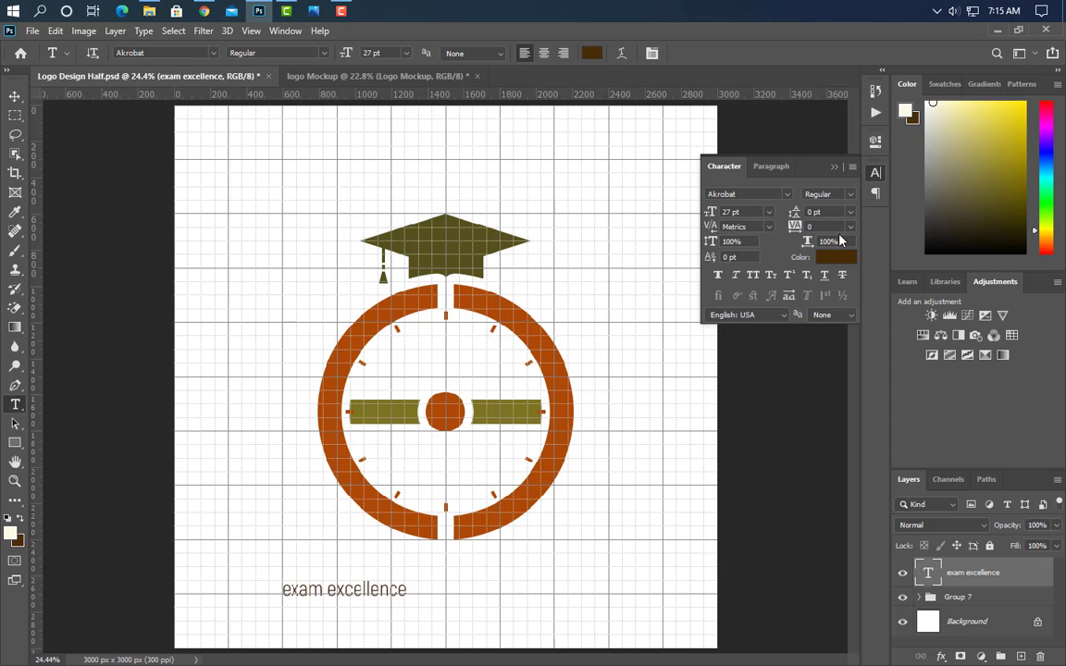
{"action": "left_click", "coordinate": [853, 193]}
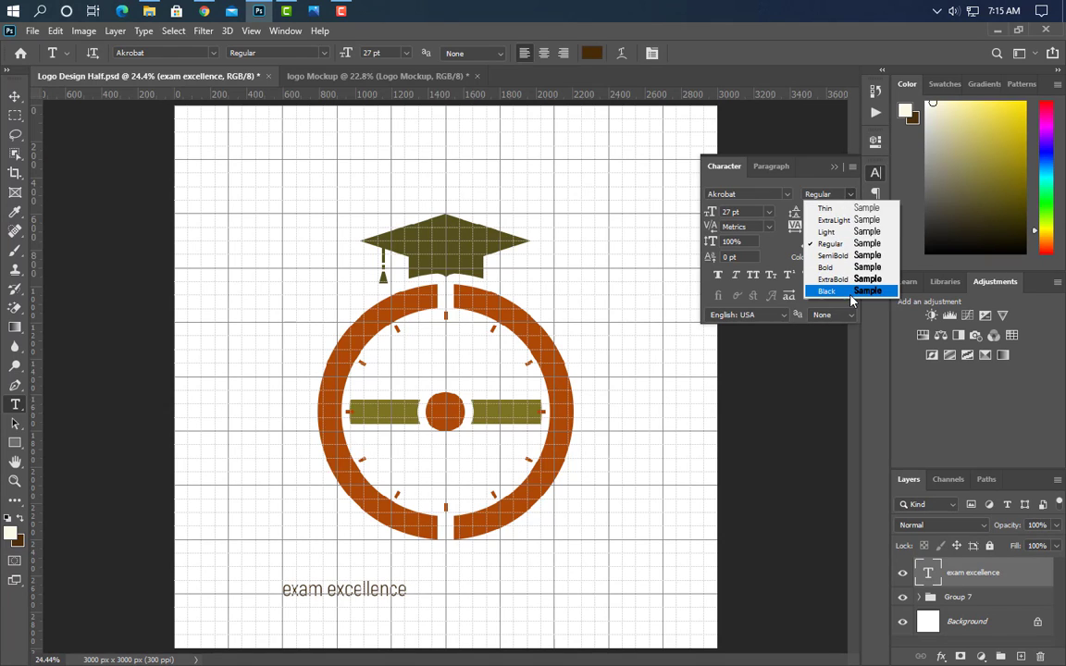
{"action": "left_click", "coordinate": [765, 260]}
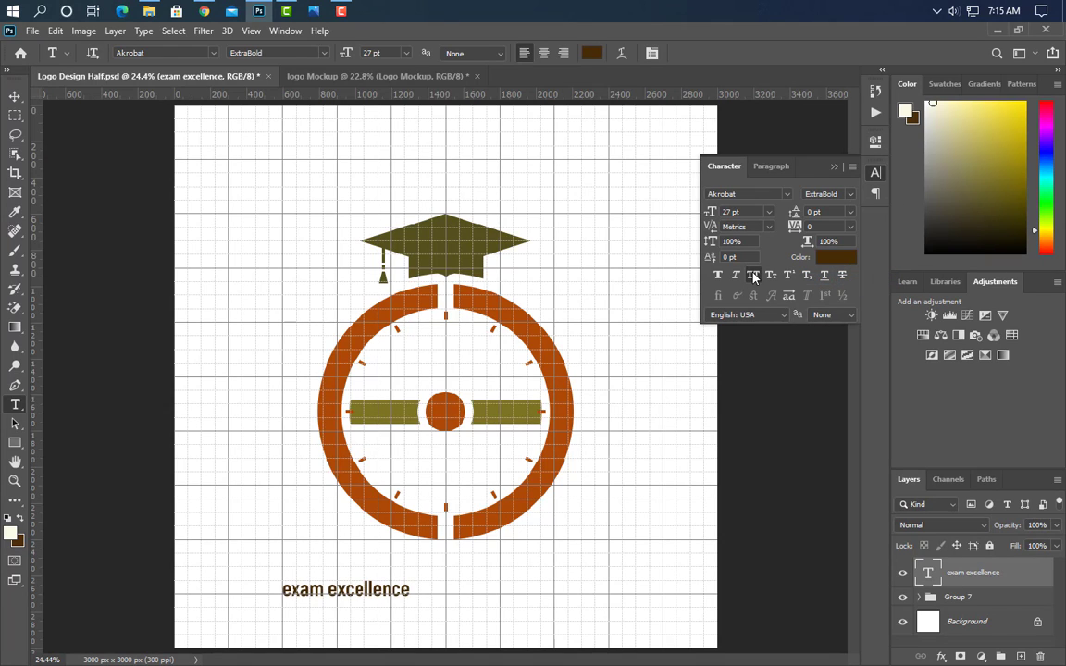
{"action": "left_click", "coordinate": [754, 276]}
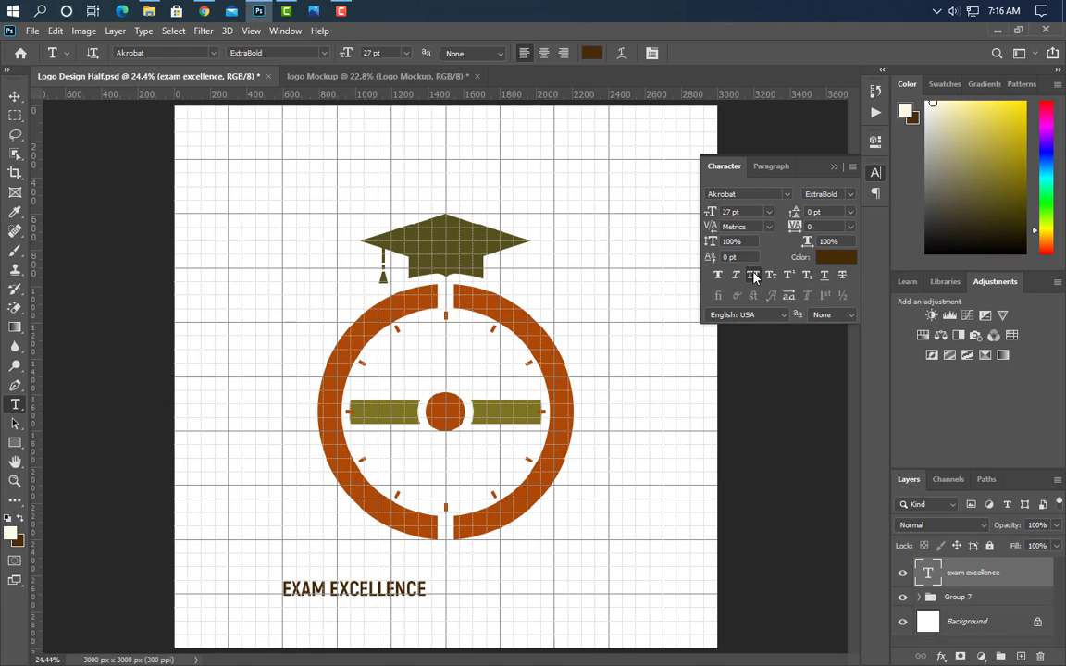
{"action": "left_click", "coordinate": [834, 168]}
Scale the title proportionally to 2400 px wide, centred under the ring, and set its font style to Black.
{"action": "key", "text": "ctrl+t"}
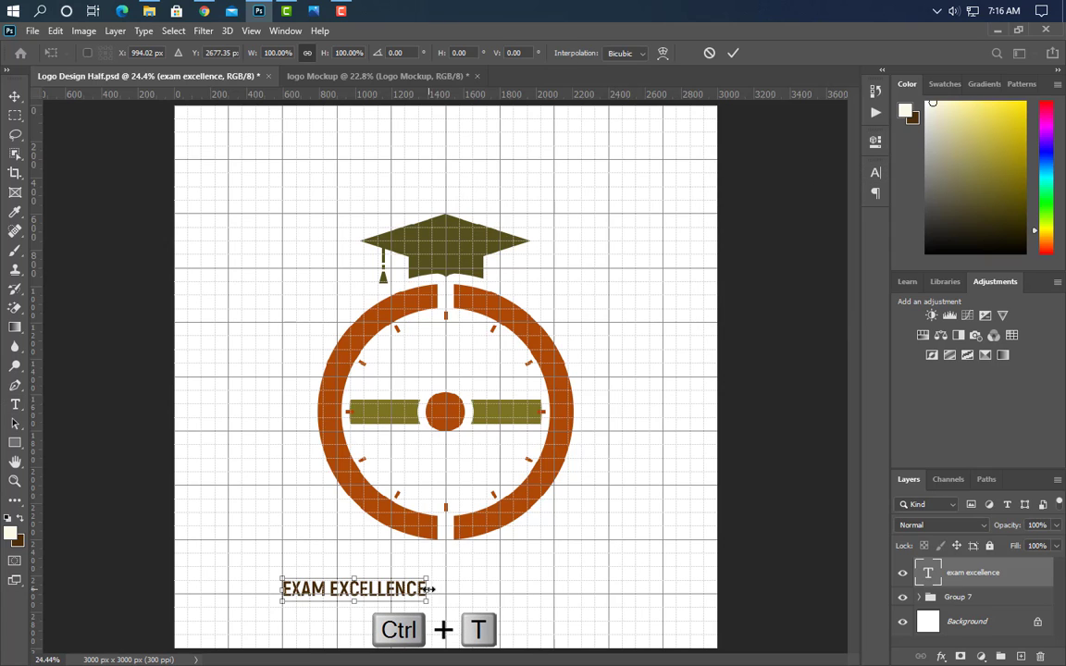
{"action": "left_click_drag", "start_coordinate": [428, 588], "coordinate": [662, 587]}
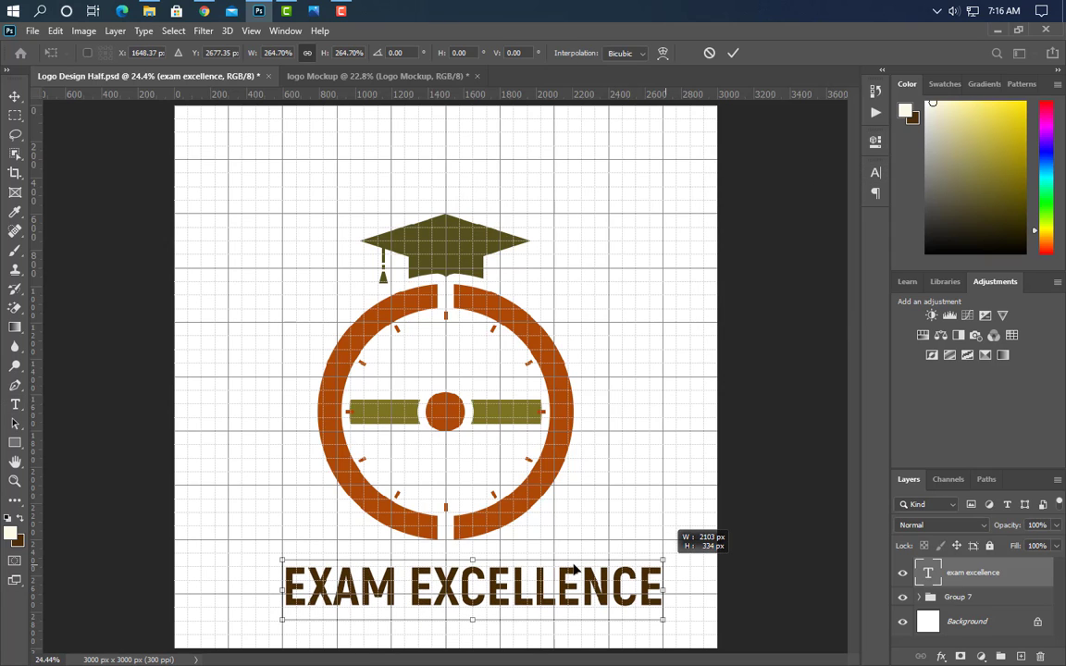
{"action": "left_click_drag", "start_coordinate": [283, 590], "coordinate": [225, 589]}
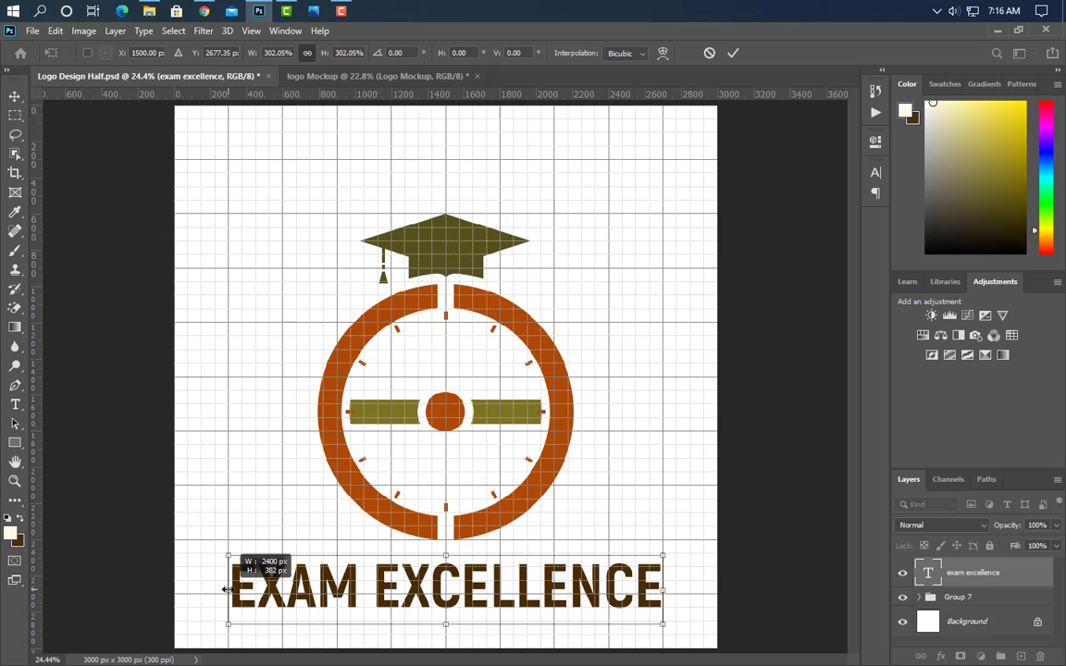
{"action": "left_click", "coordinate": [732, 53]}
{"action": "key", "text": "t"}
{"action": "key", "text": "v"}
Add a text layer reading "your slogan here" just below the title.
{"action": "scroll", "coordinate": [433, 646], "scroll_direction": "up", "scroll_amount": 5}
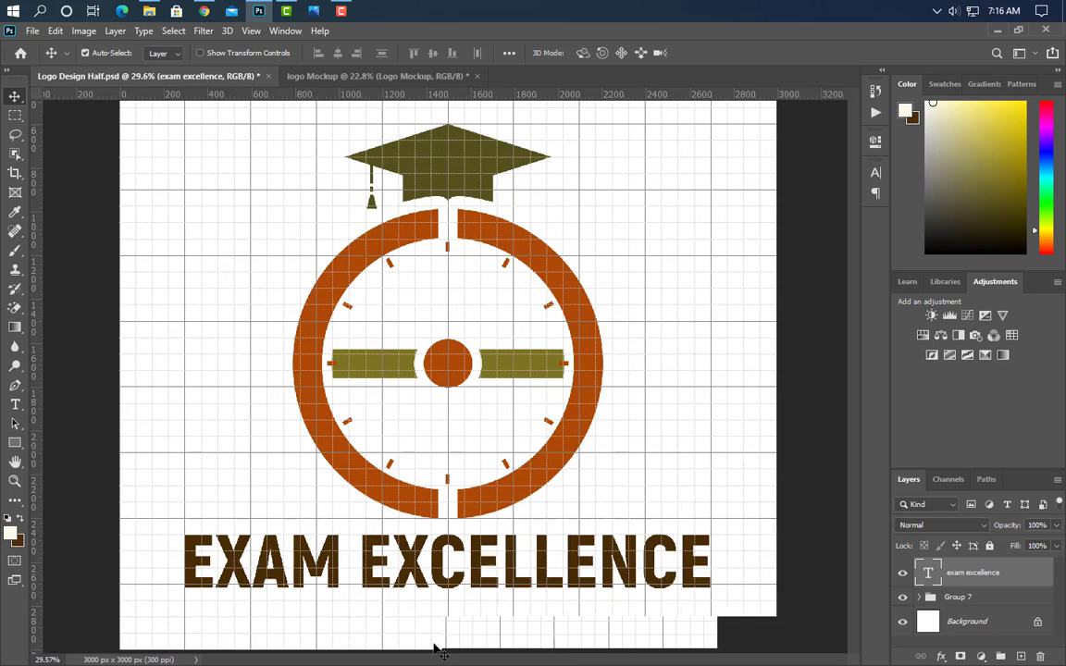
{"action": "scroll", "coordinate": [518, 642], "scroll_direction": "down", "scroll_amount": 1}
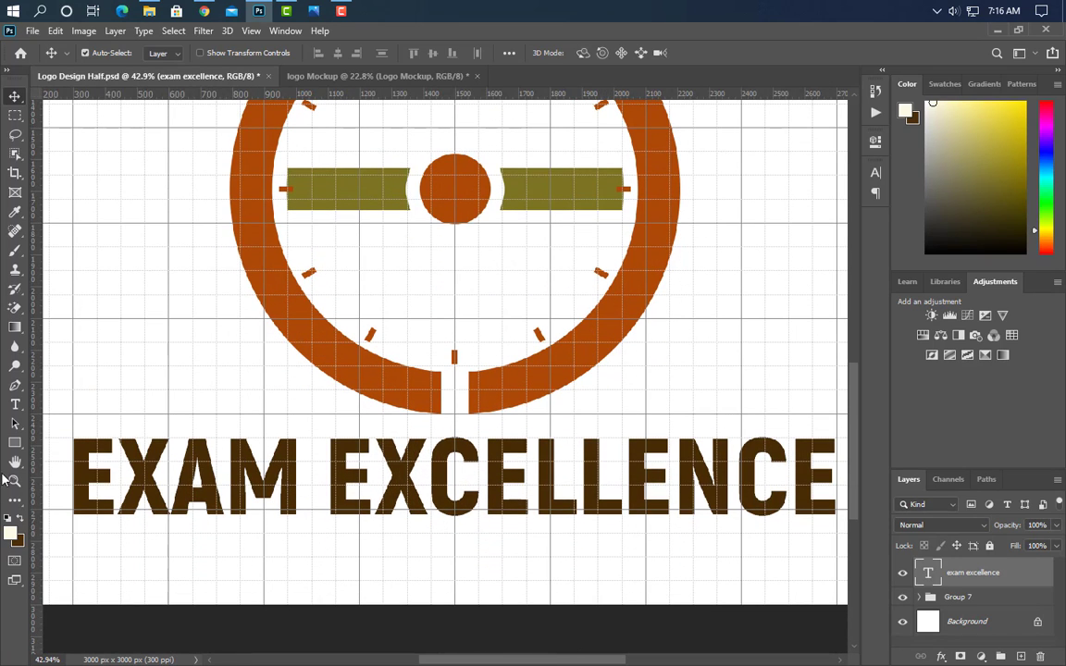
{"action": "left_click", "coordinate": [14, 404]}
{"action": "left_click", "coordinate": [264, 554]}
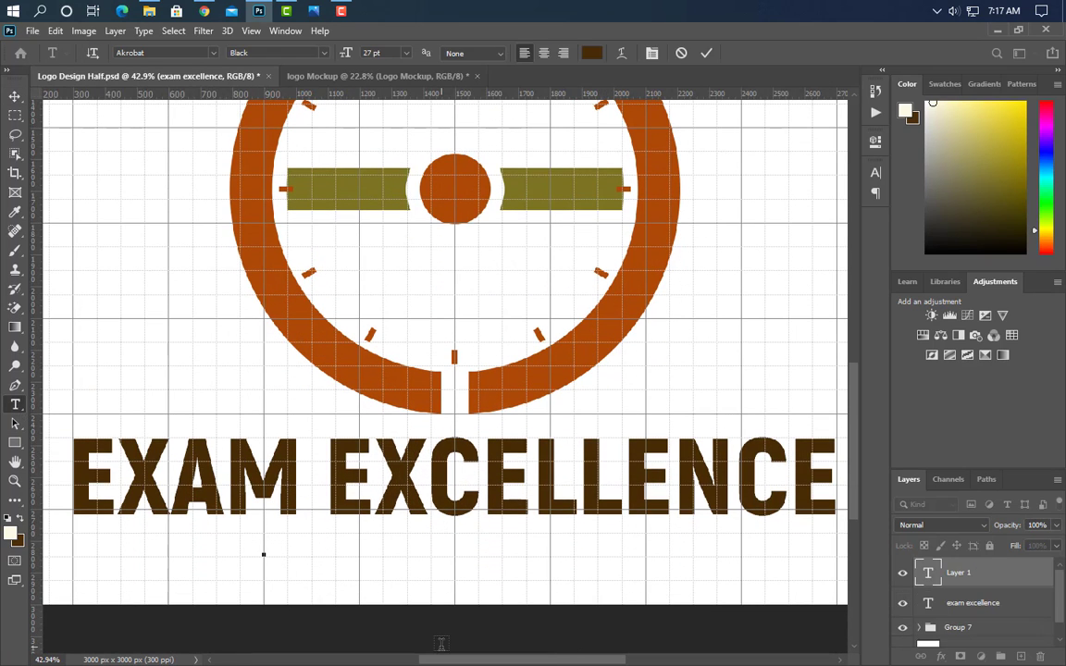
{"action": "type", "text": "YOUR SLOGAN HERE"}
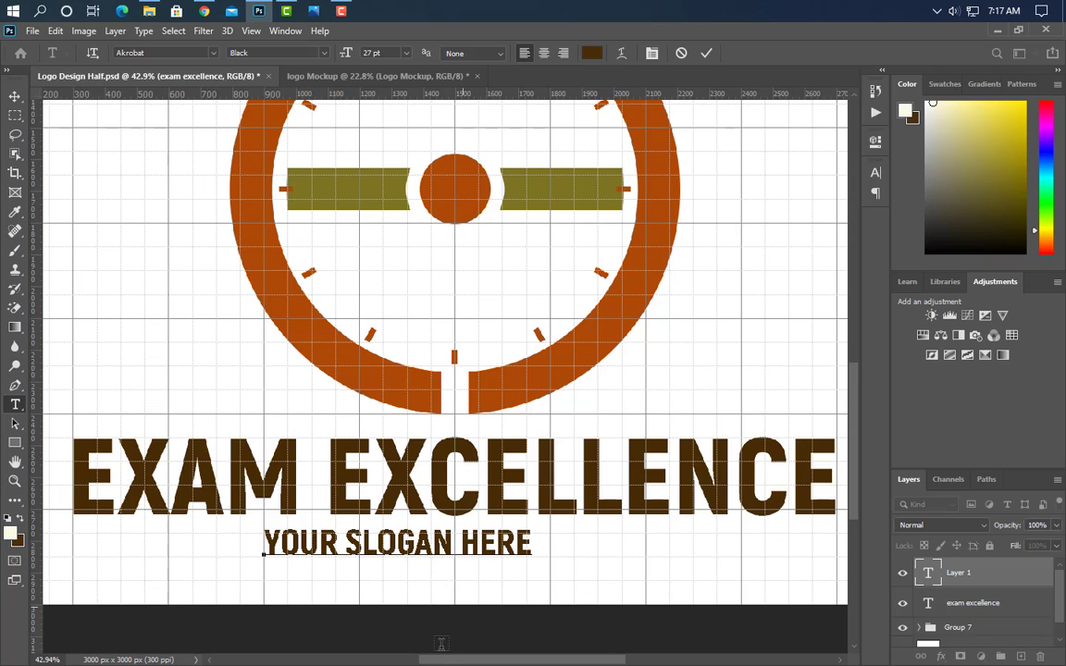
{"action": "left_click", "coordinate": [706, 53]}
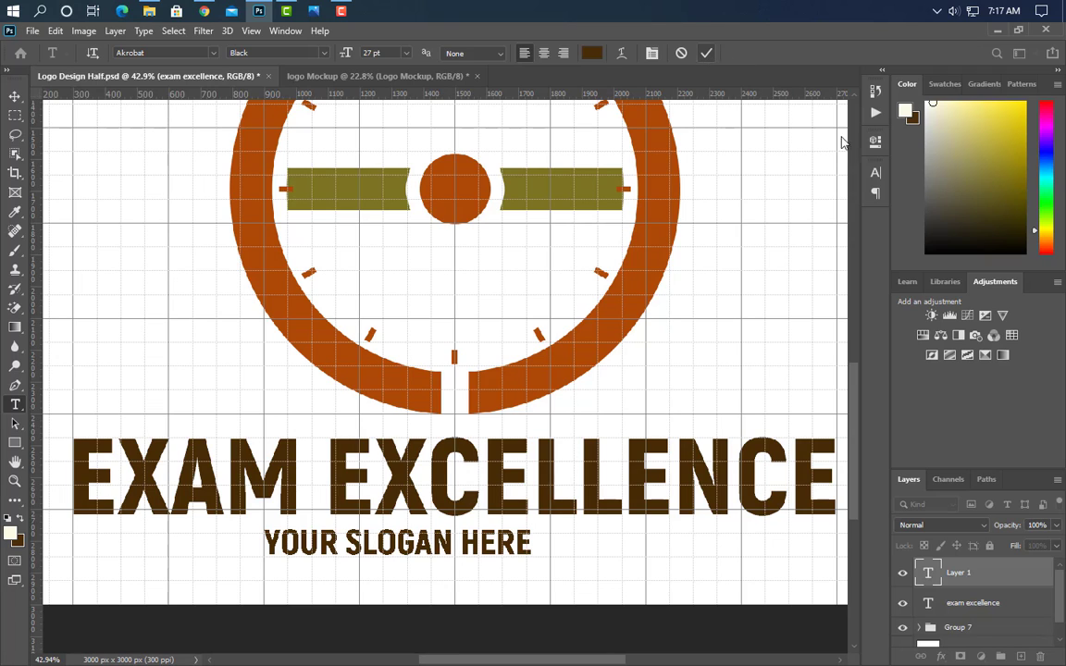
Change the slogan text's font style to Bold.
{"action": "left_click", "coordinate": [875, 174]}
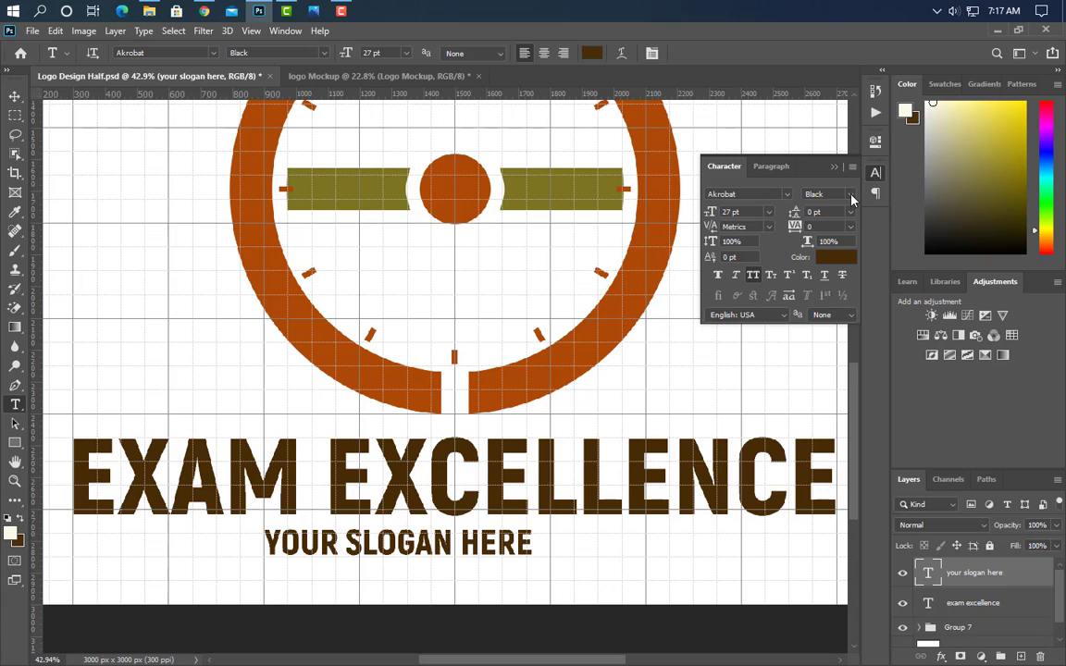
{"action": "left_click", "coordinate": [851, 195]}
{"action": "left_click", "coordinate": [828, 282]}
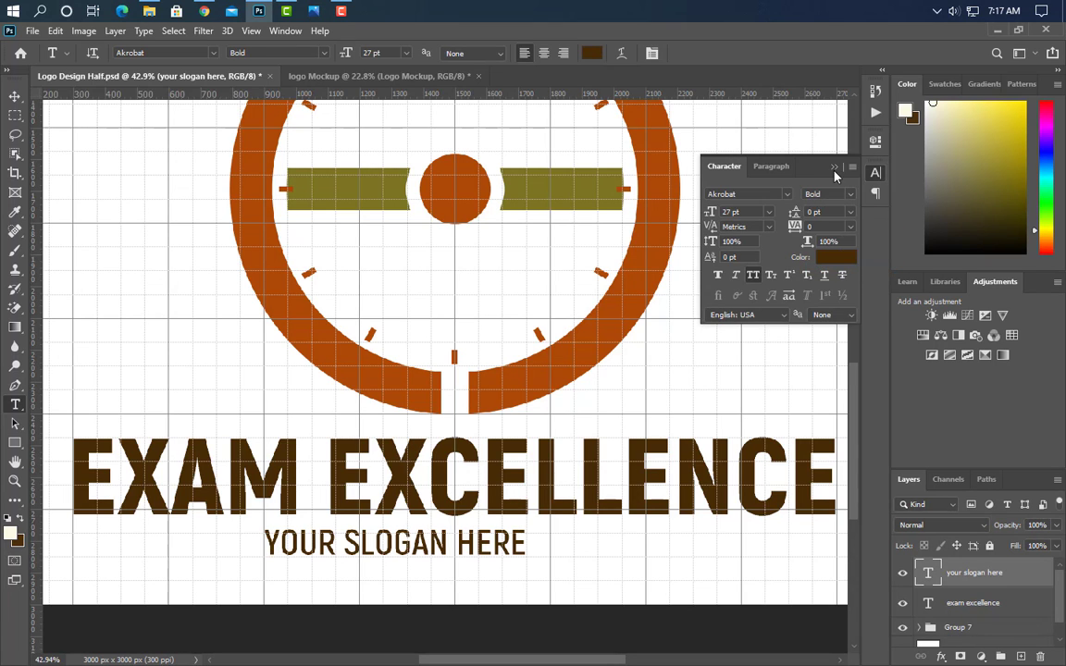
{"action": "left_click", "coordinate": [834, 170]}
Scale the slogan text proportionally to about 1500 px wide (181.85%), centred horizontally at X 1500 px under the title.
{"action": "scroll", "coordinate": [304, 535], "scroll_direction": "down", "scroll_amount": 3}
{"action": "key", "text": "ctrl+t"}
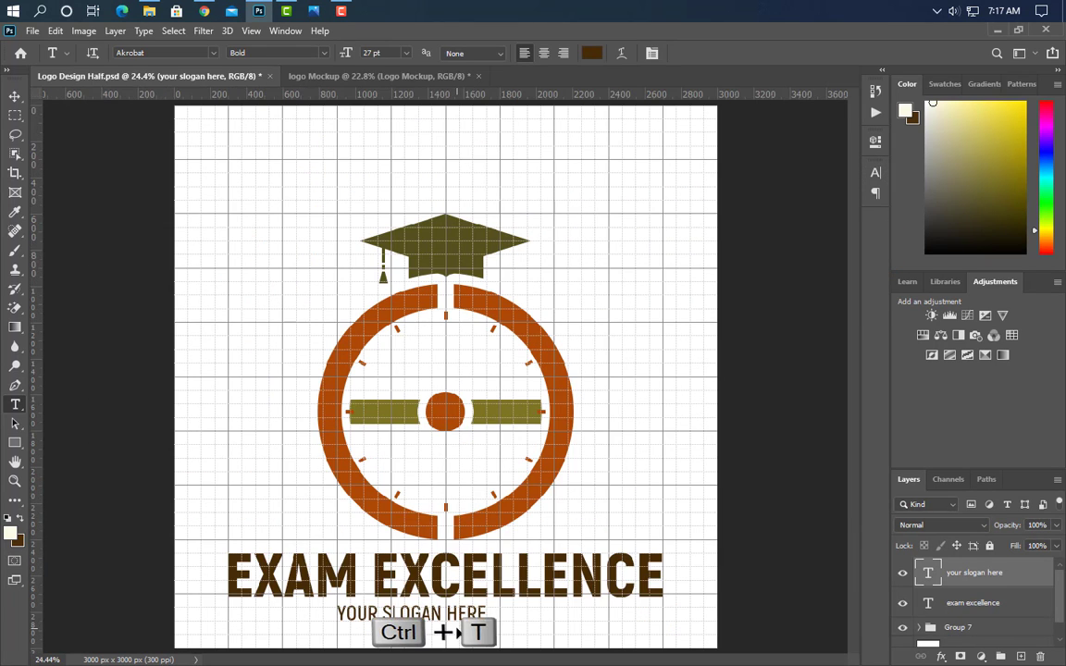
{"action": "left_click_drag", "start_coordinate": [488, 614], "coordinate": [581, 617]}
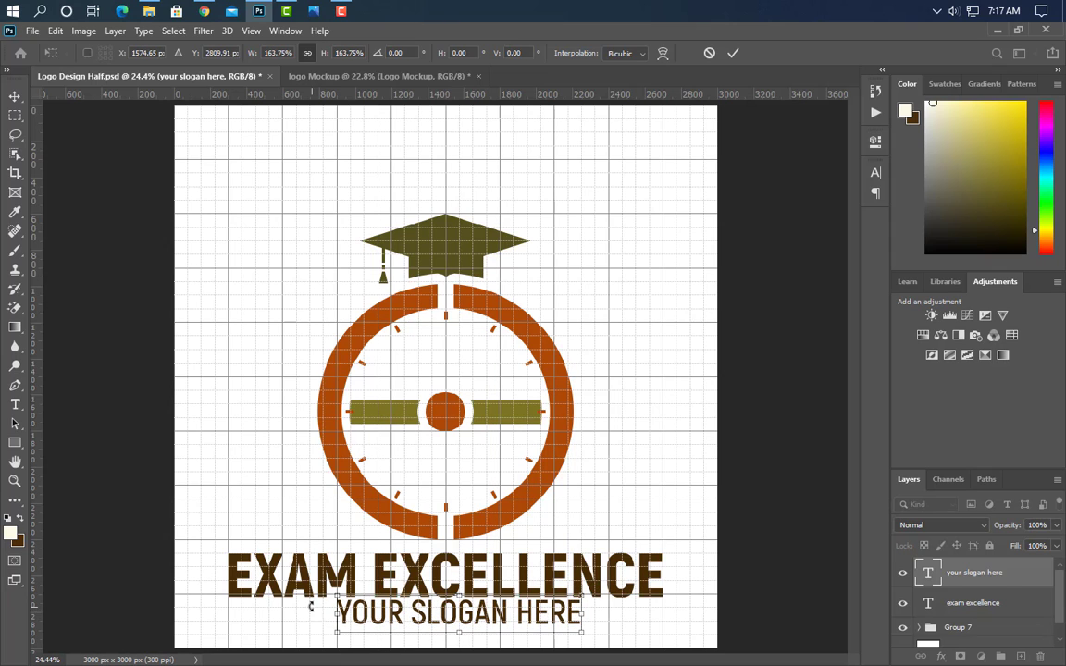
{"action": "left_click_drag", "start_coordinate": [336, 613], "coordinate": [308, 612]}
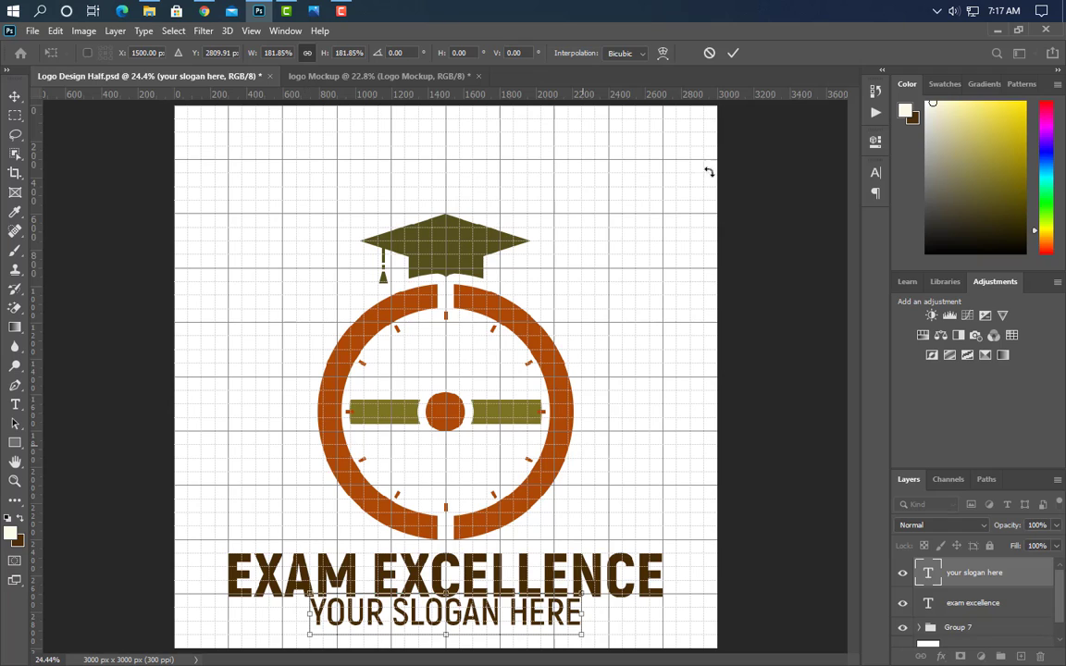
{"action": "left_click", "coordinate": [730, 54]}
{"action": "key", "text": "t"}
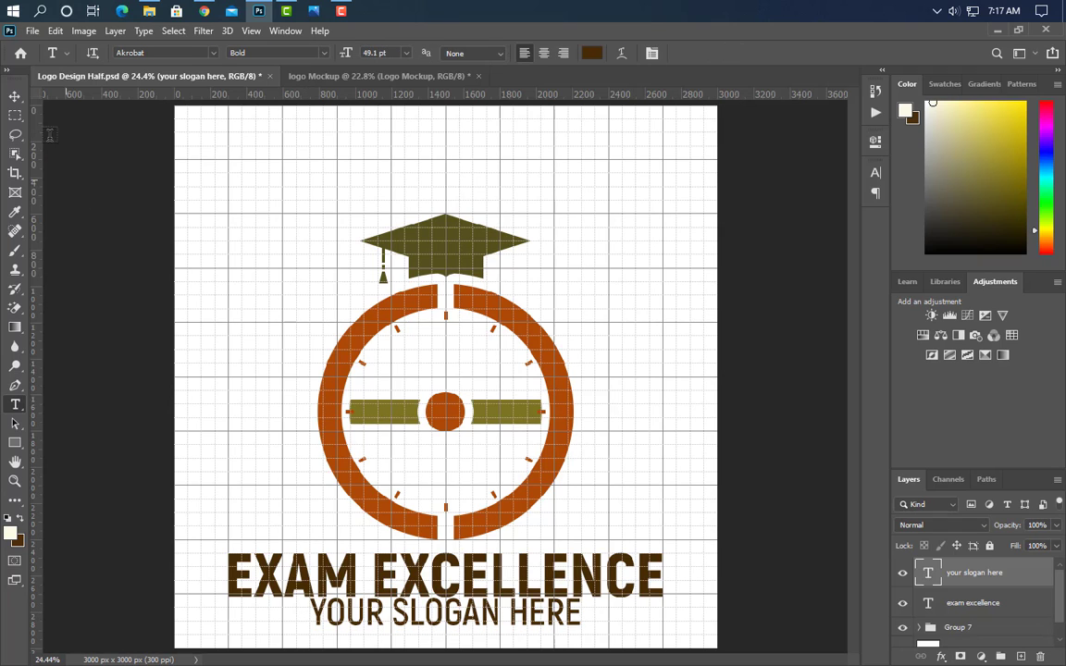
Move the slogan text straight down about 60 px to leave a clear gap below the title.
{"action": "left_click", "coordinate": [16, 96]}
{"action": "key", "text": "shift+Down"}
{"action": "key", "text": "shift+Down"}
{"action": "key", "text": "shift+Down"}
{"action": "key", "text": "shift+Down"}
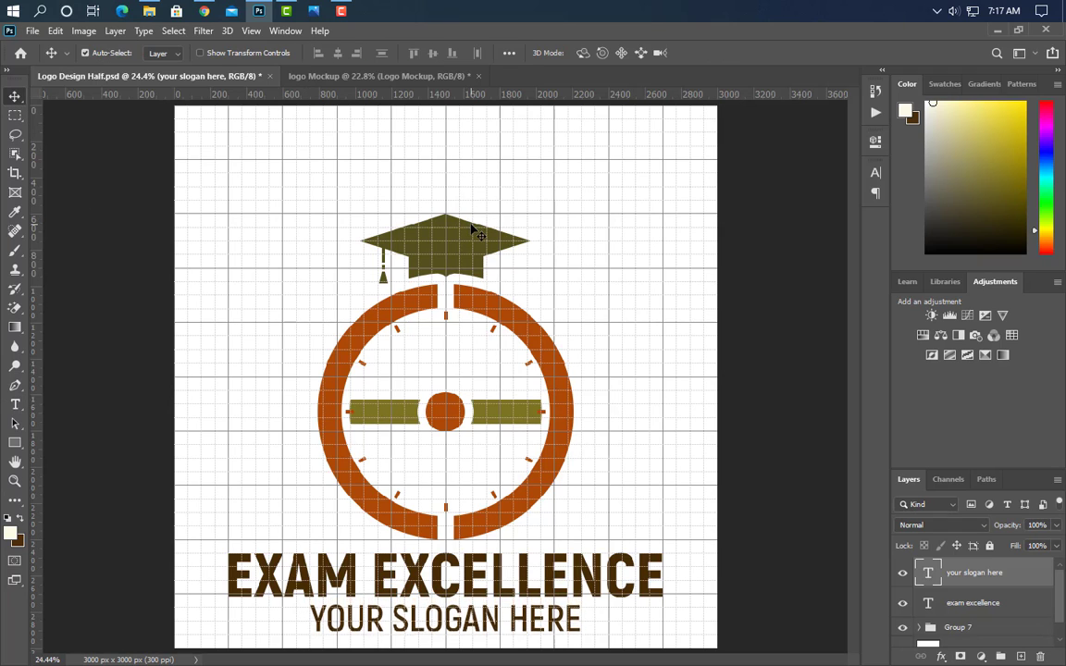
{"action": "key", "text": "shift+Down"}
{"action": "key", "text": "shift+Down"}
Group the slogan, title and emblem group together, and scale the new group down proportionally, keeping its top edge and horizontal centre in place.
{"action": "key", "text": "ctrl"}
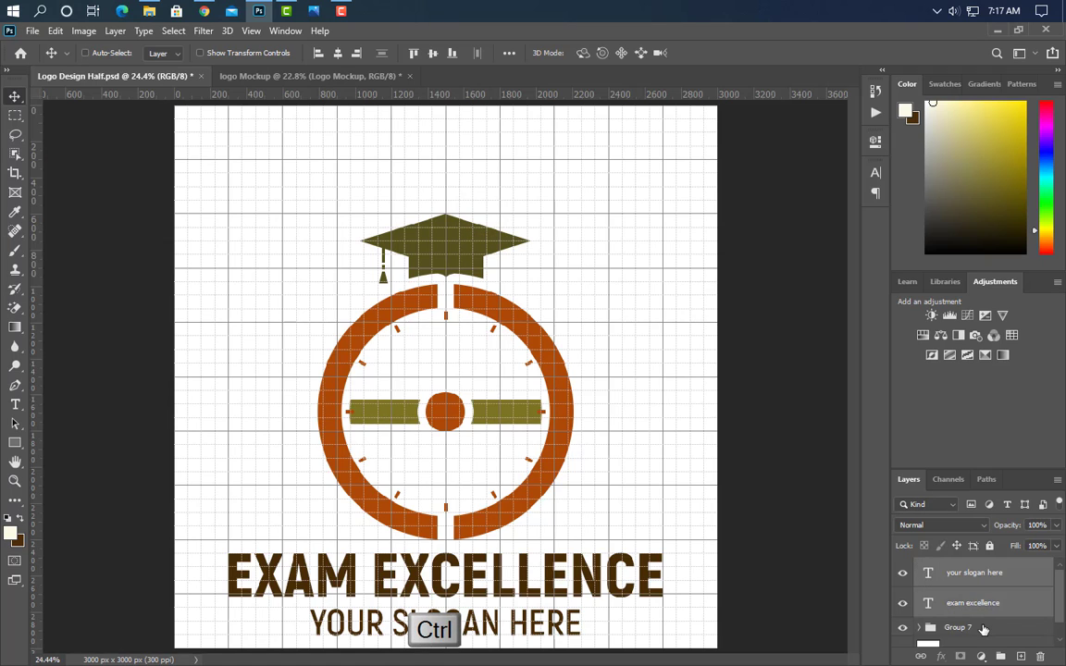
{"action": "left_click", "coordinate": [983, 629], "text": "ctrl"}
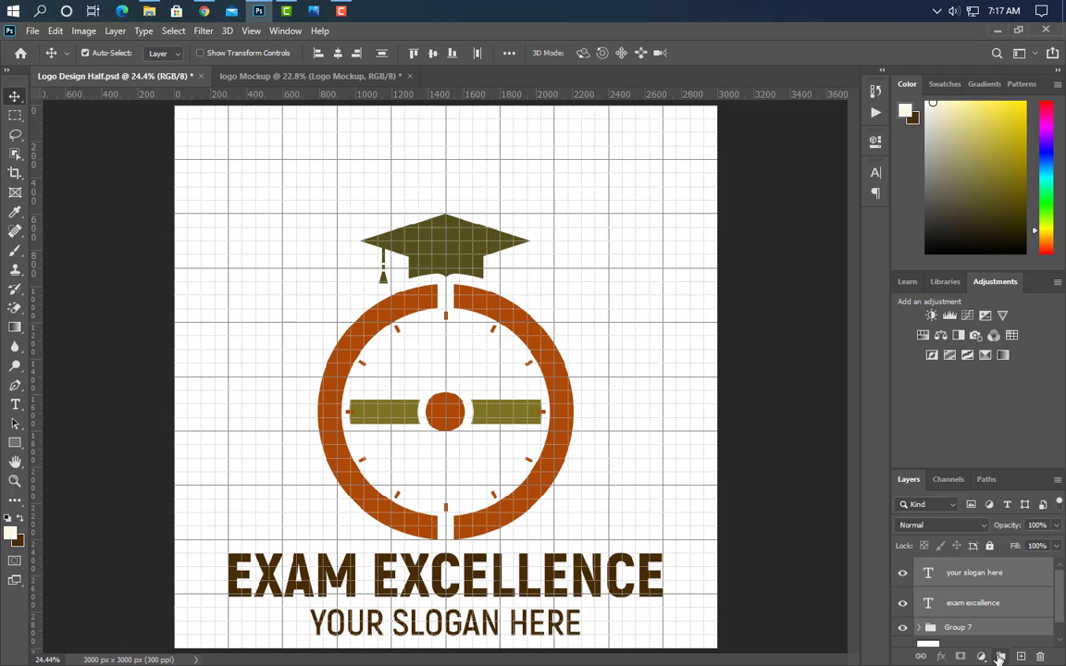
{"action": "left_click", "coordinate": [1000, 656]}
{"action": "key", "text": "ctrl+t"}
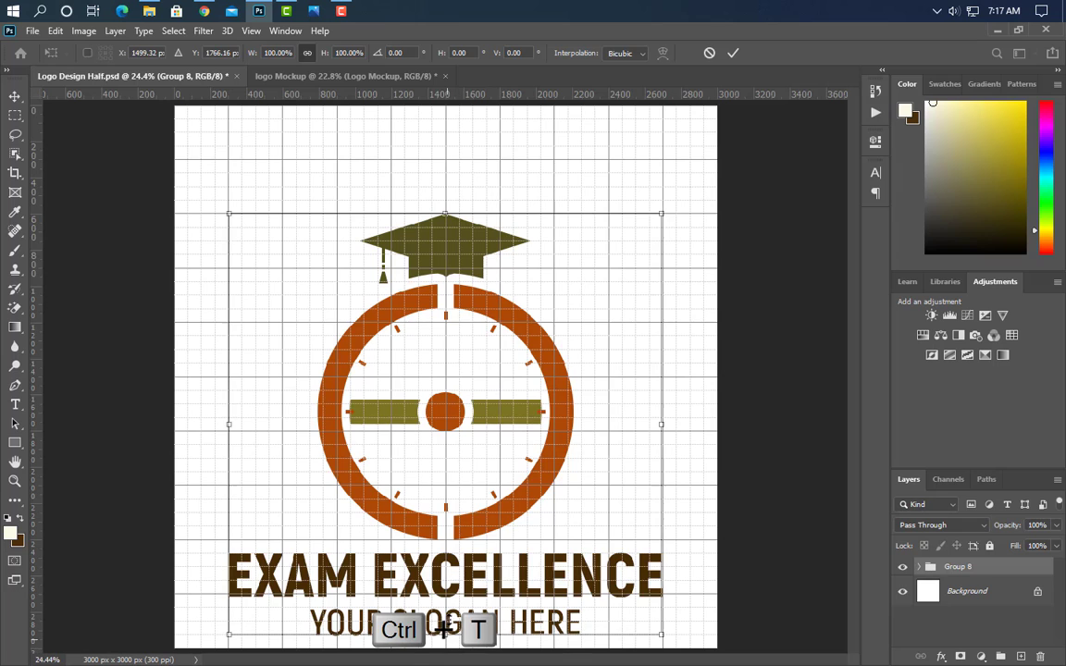
{"action": "left_click_drag", "start_coordinate": [445, 635], "coordinate": [455, 548]}
{"action": "left_click", "coordinate": [737, 55]}
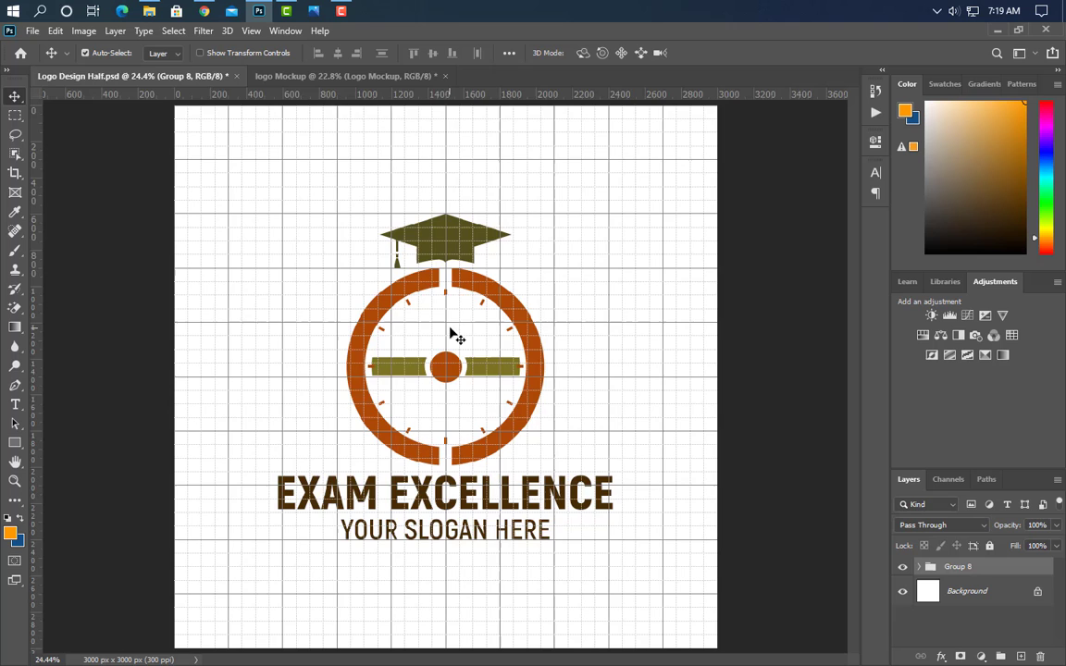
Draw an orange Pen shape over the clock's right half, skirting the centre circle, directly above Group 4 and clip it to that group.
{"action": "scroll", "coordinate": [455, 331], "scroll_direction": "up", "scroll_amount": 2}
{"action": "scroll", "coordinate": [420, 384], "scroll_direction": "up", "scroll_amount": 1}
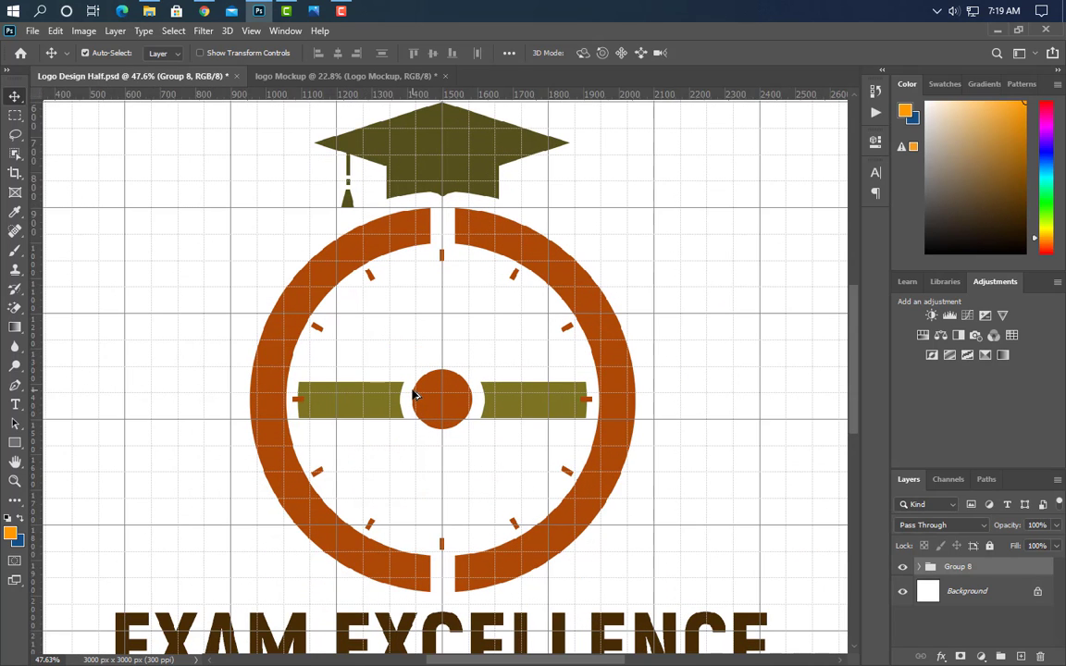
{"action": "scroll", "coordinate": [441, 374], "scroll_direction": "up", "scroll_amount": 1}
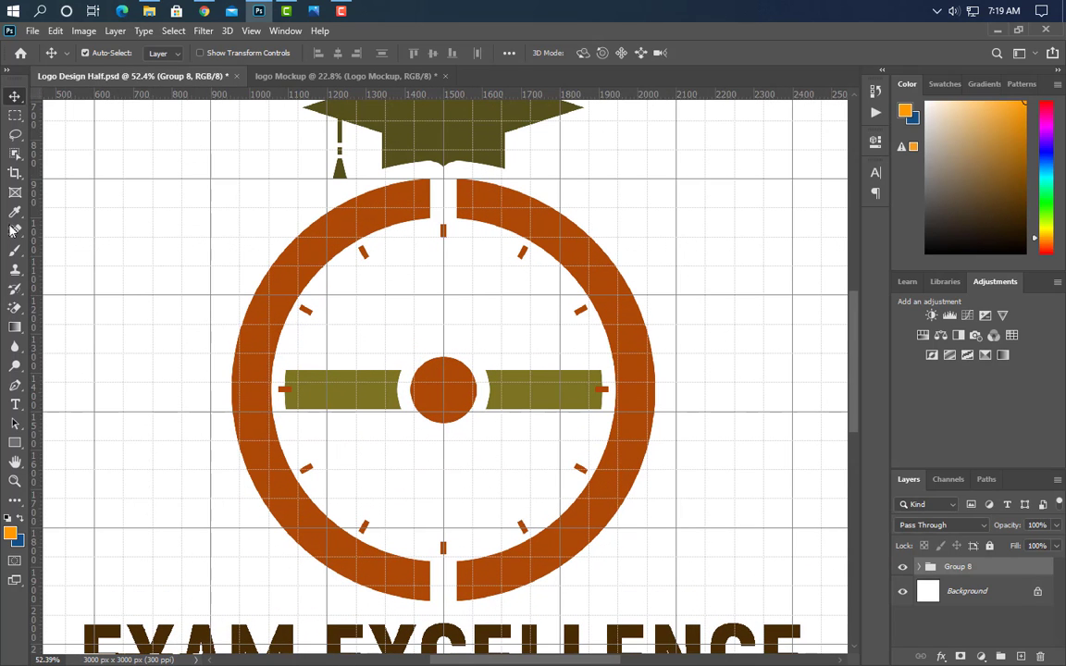
{"action": "left_click", "coordinate": [15, 386]}
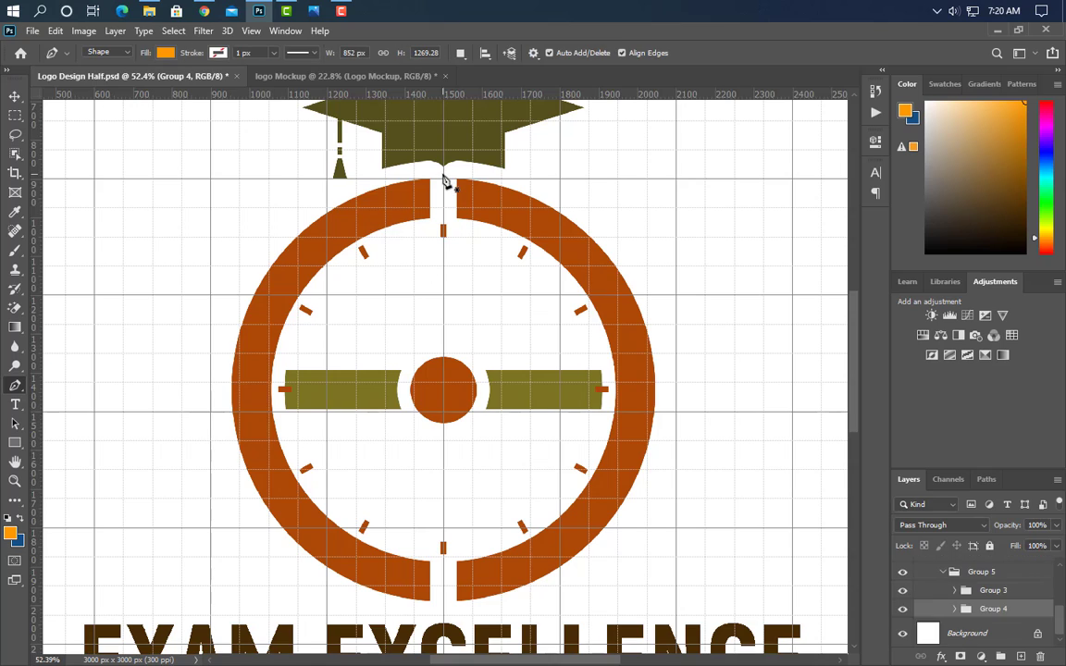
{"action": "left_click", "coordinate": [443, 173]}
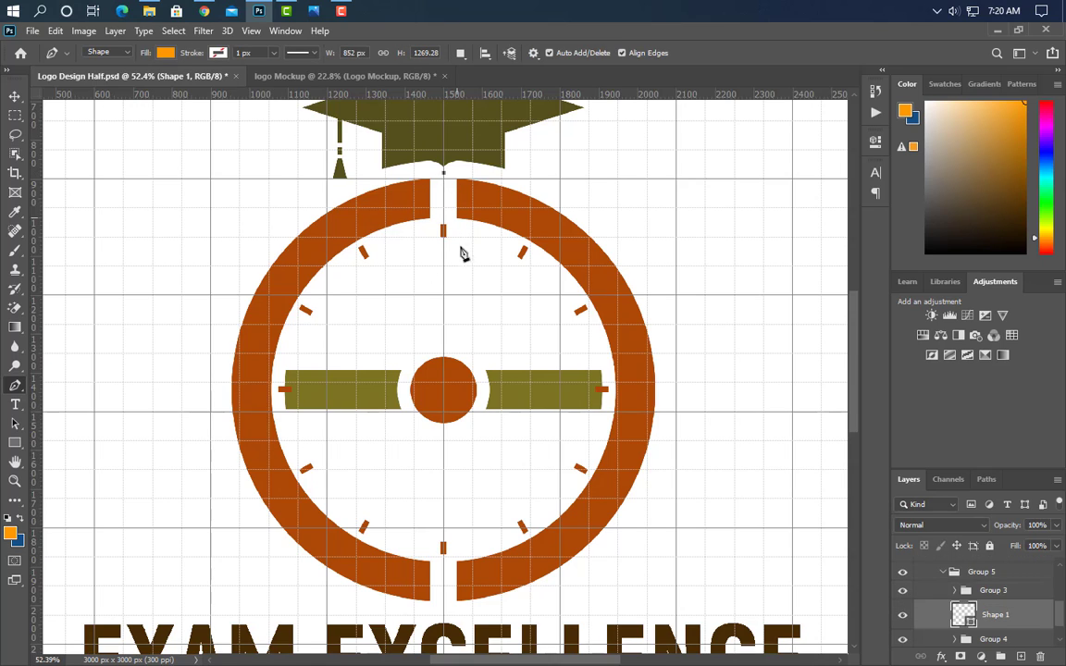
{"action": "left_click", "coordinate": [443, 337]}
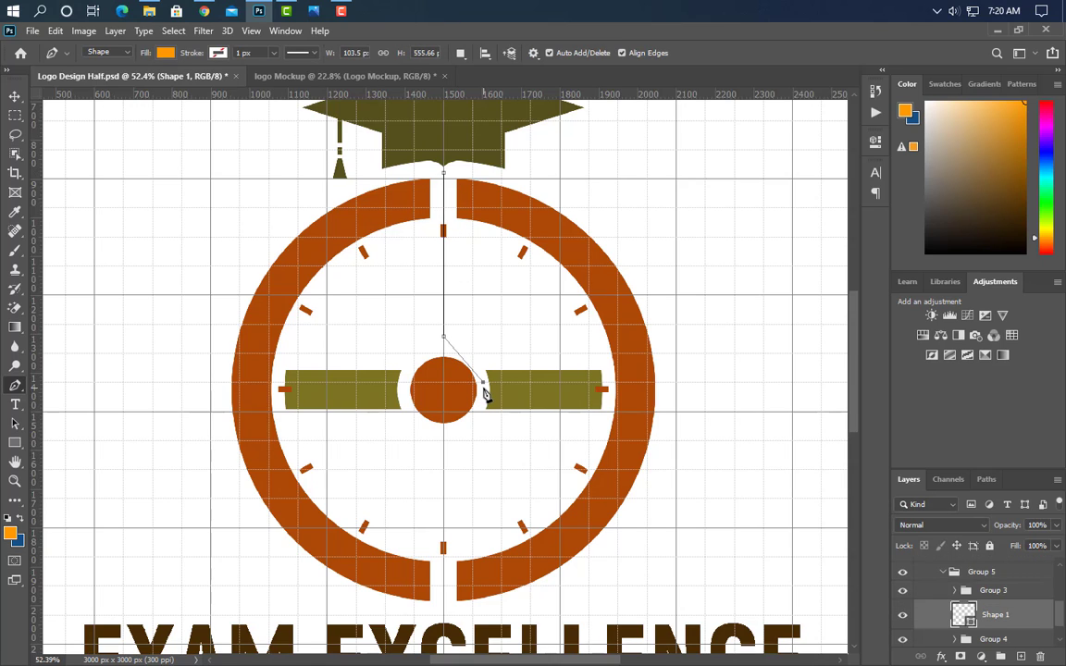
{"action": "left_click", "coordinate": [482, 382]}
{"action": "left_click", "coordinate": [480, 411]}
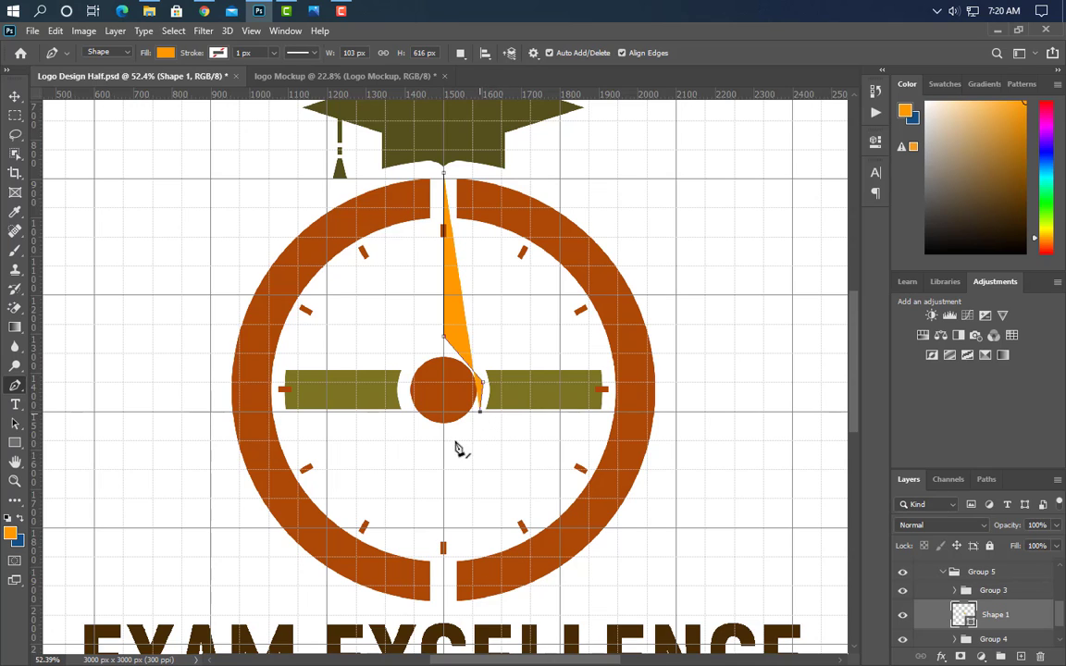
{"action": "left_click", "coordinate": [443, 441]}
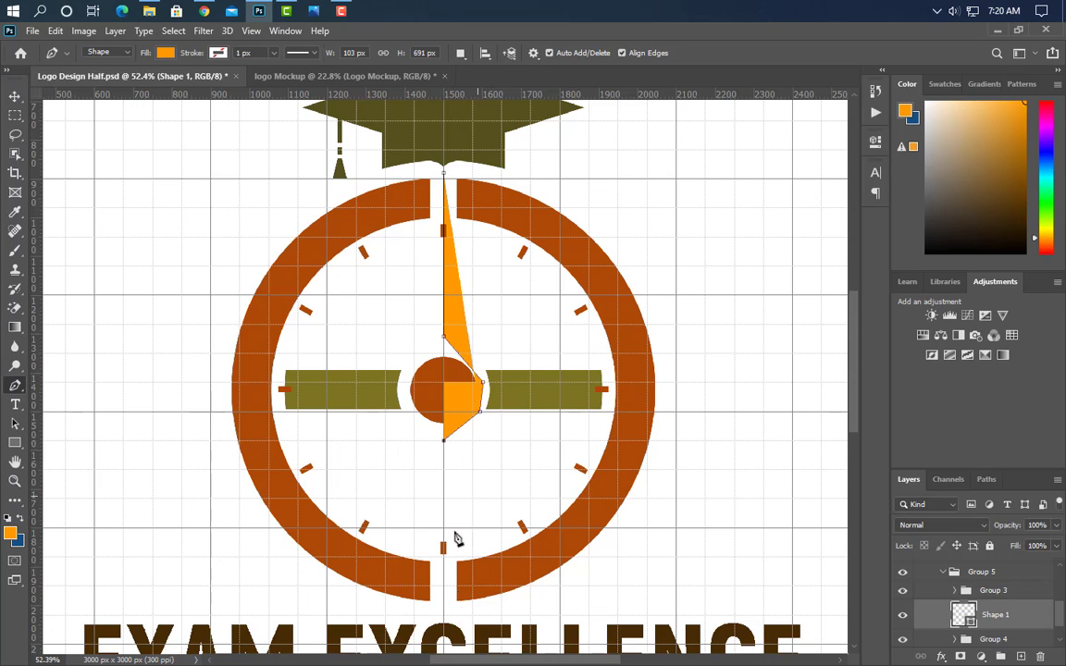
{"action": "left_click", "coordinate": [444, 614]}
{"action": "left_click", "coordinate": [704, 614]}
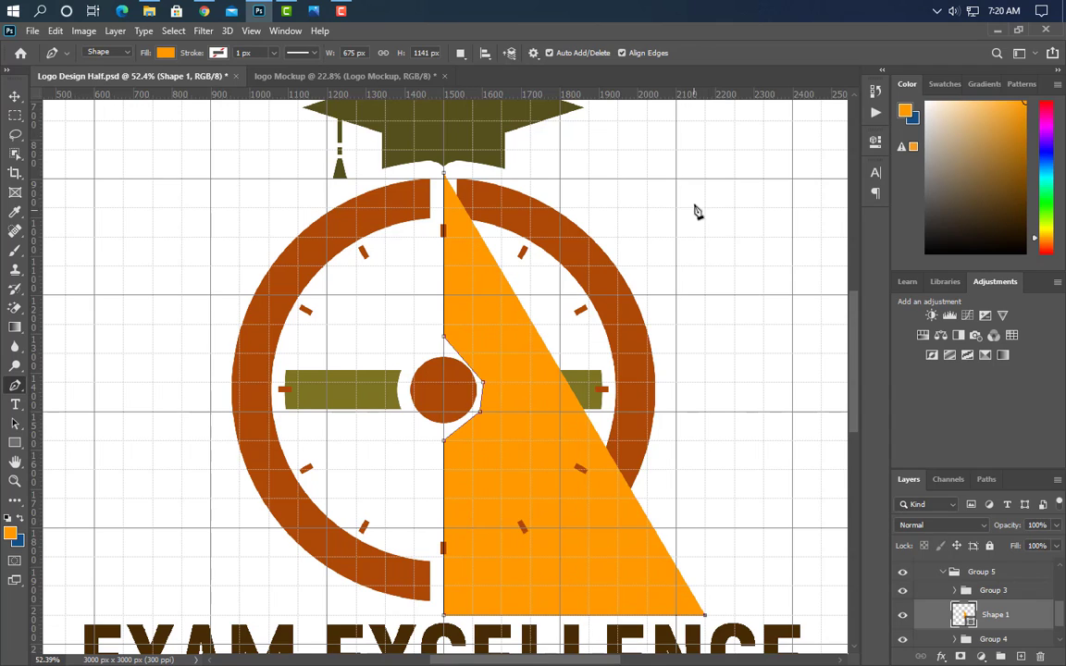
{"action": "left_click", "coordinate": [704, 180]}
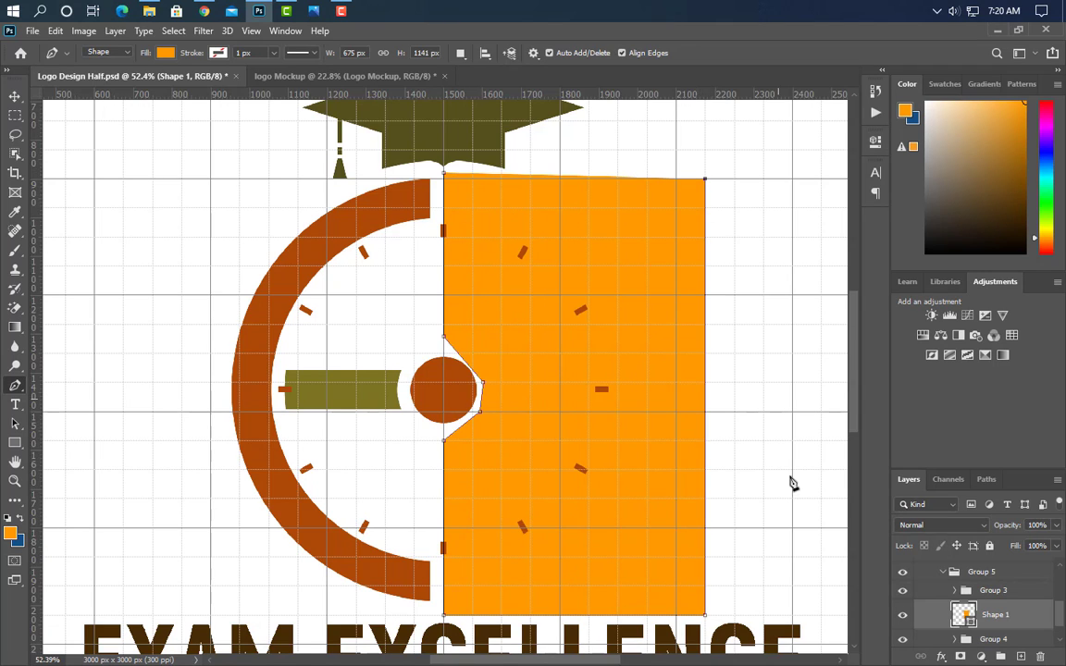
{"action": "right_click", "coordinate": [1022, 625]}
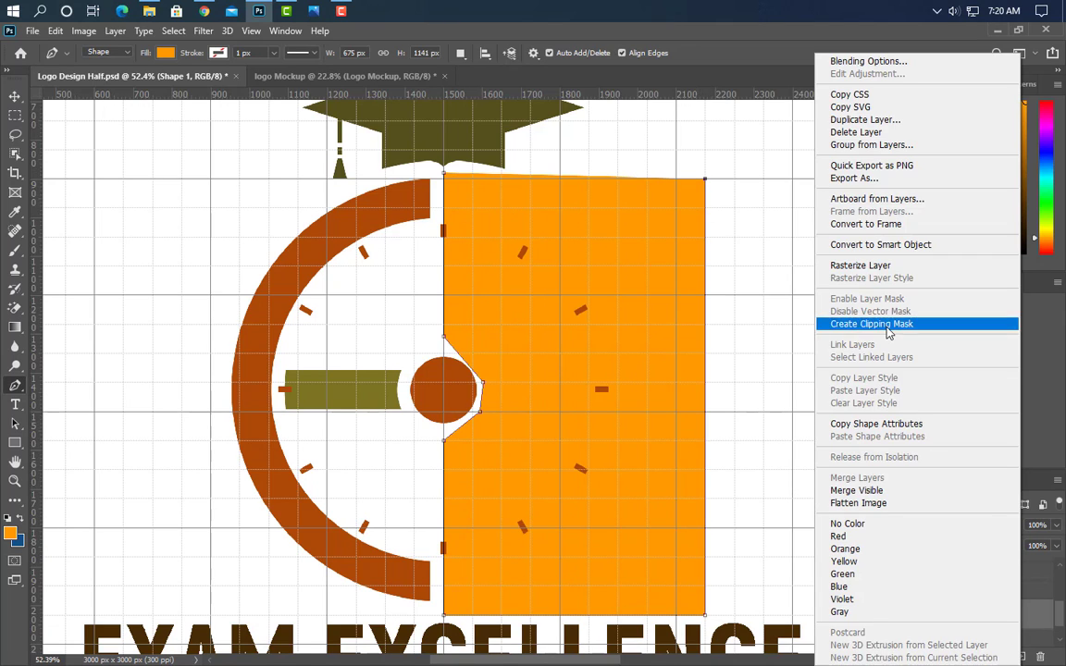
{"action": "left_click", "coordinate": [832, 255]}
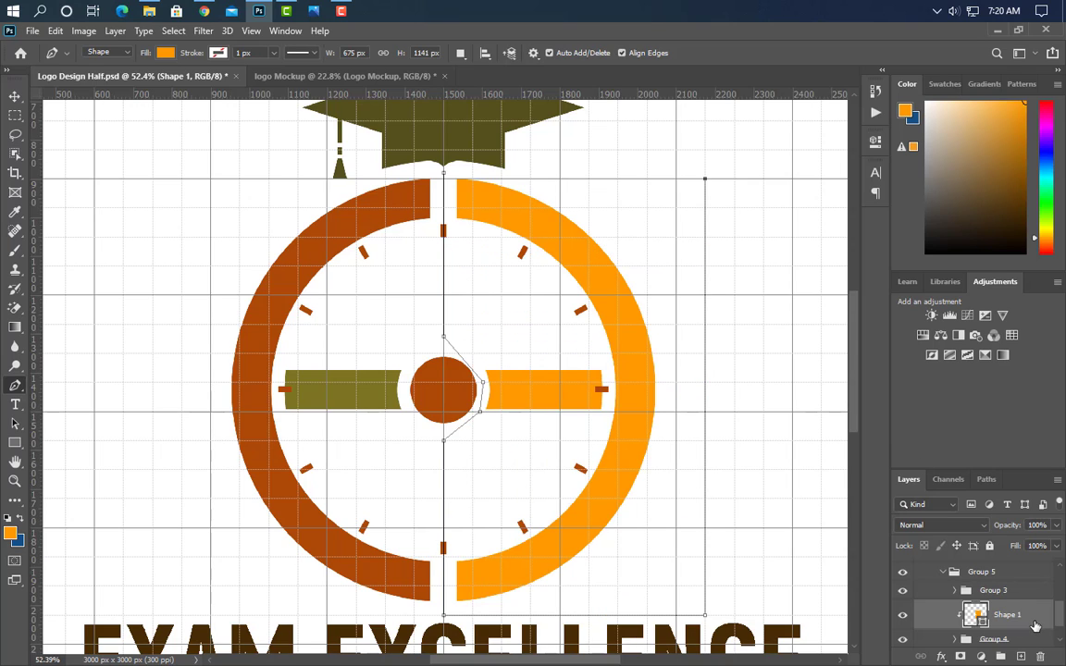
Duplicate the clipped orange shape and fill the copy with the blue background colour.
{"action": "left_click_drag", "start_coordinate": [1035, 627], "coordinate": [1020, 656]}
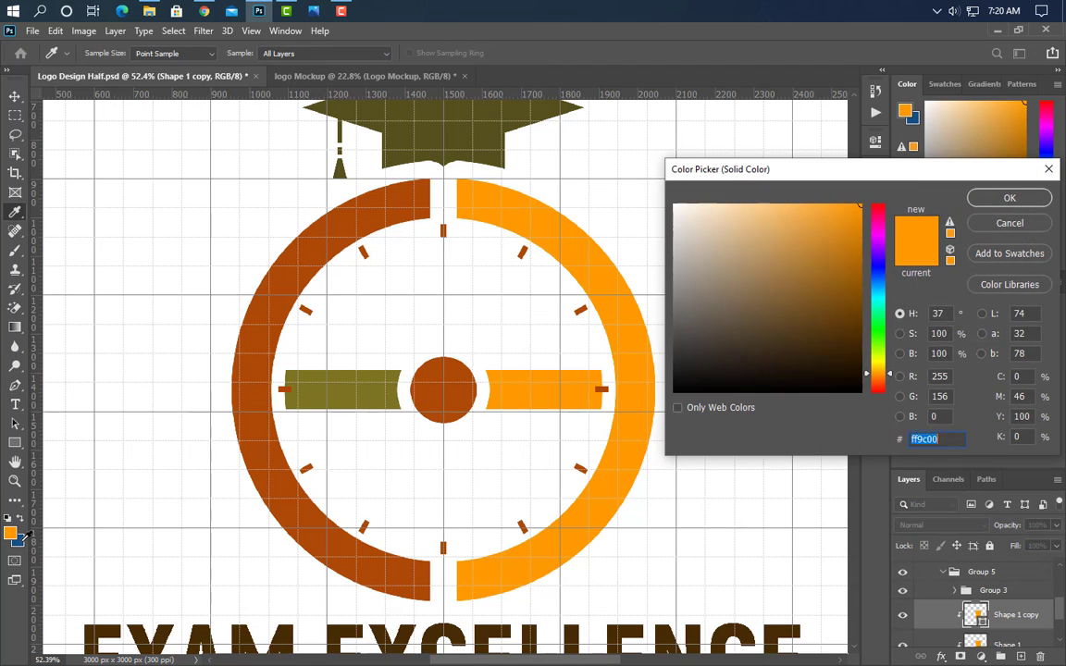
{"action": "left_click", "coordinate": [20, 541]}
{"action": "left_click", "coordinate": [997, 201]}
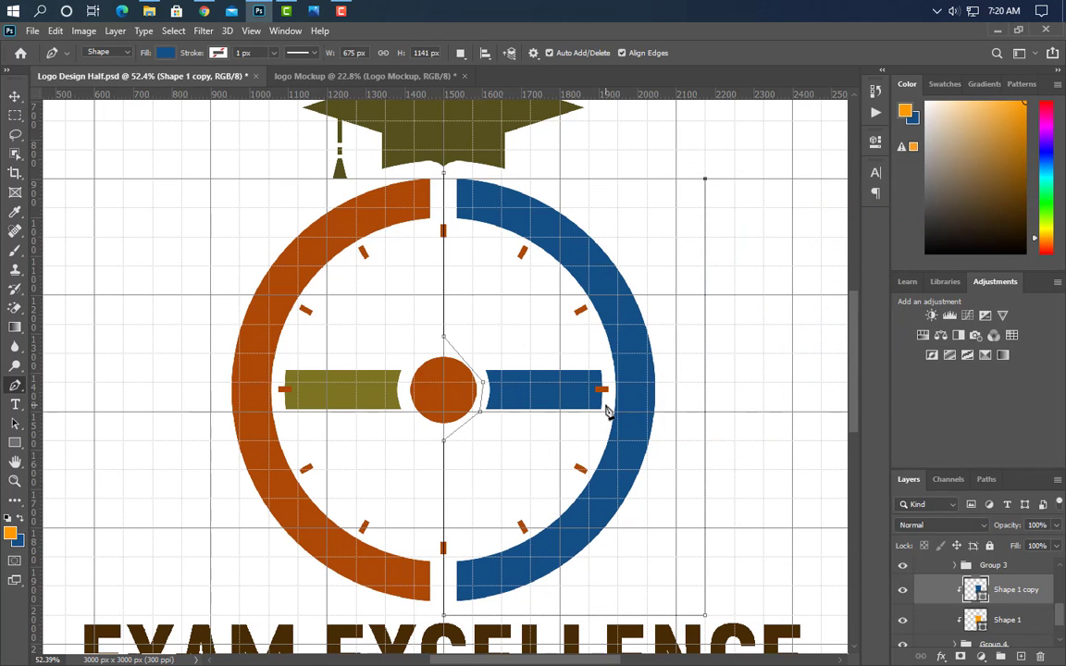
Flip the blue shape copy horizontally and move it straight left until it covers the left half of the clock.
{"action": "left_click", "coordinate": [15, 96]}
{"action": "key", "text": "ctrl+t"}
{"action": "right_click", "coordinate": [634, 364]}
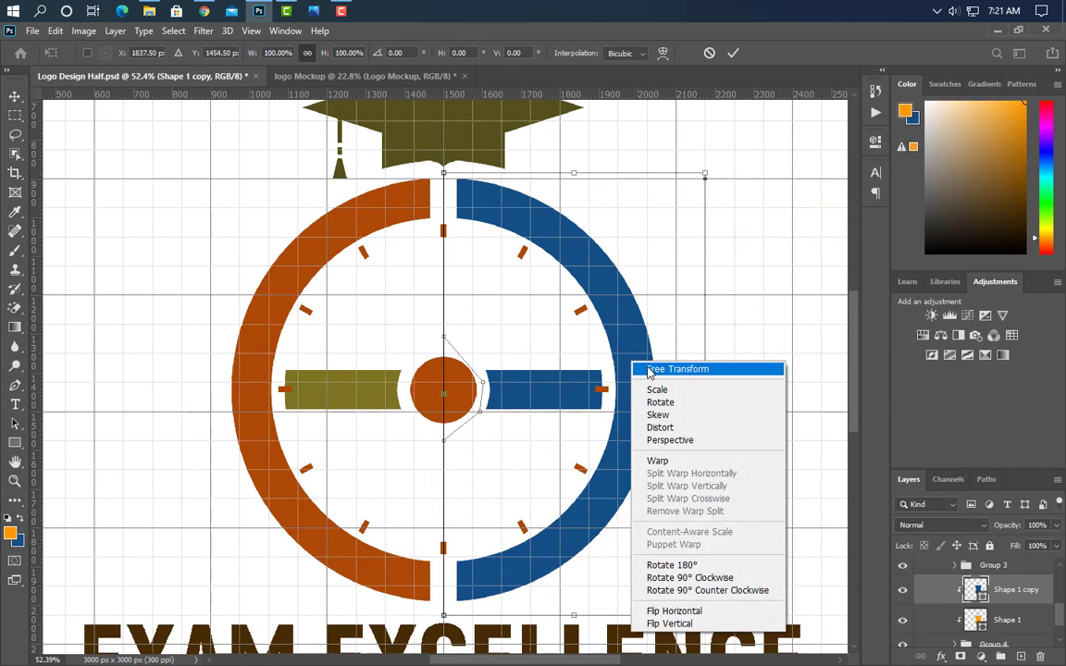
{"action": "left_click", "coordinate": [675, 612]}
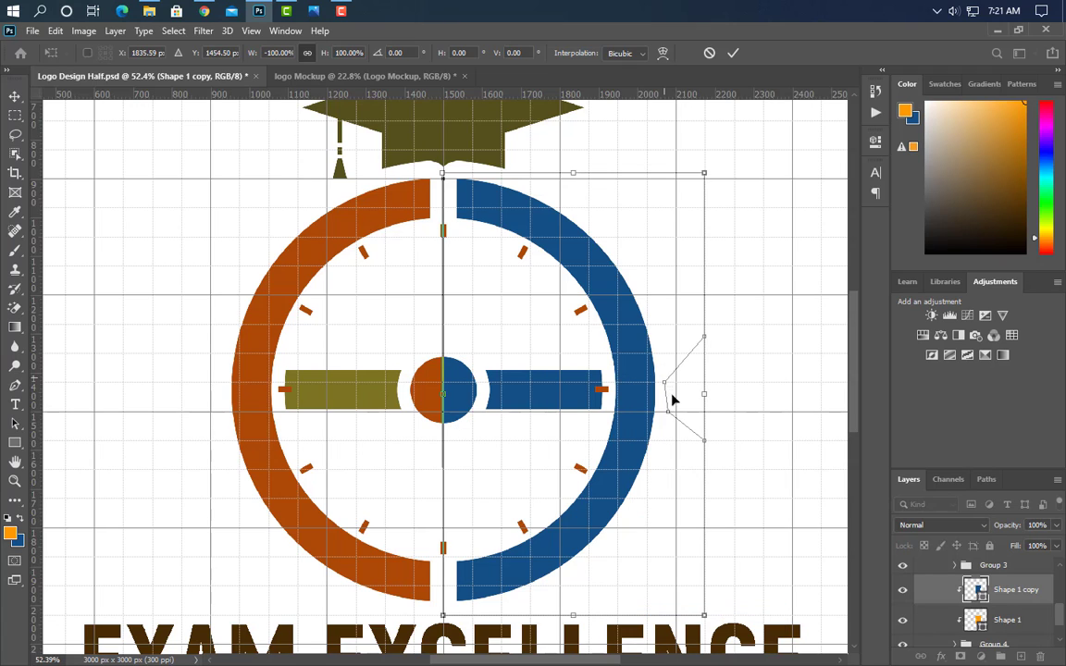
{"action": "key", "text": "Left"}
{"action": "key", "text": "Left"}
{"action": "key", "text": "Left"}
{"action": "key", "text": "Left"}
{"action": "key", "text": "Left"}
{"action": "key", "text": "Left"}
{"action": "key", "text": "Left"}
{"action": "key", "text": "Left"}
{"action": "key", "text": "Left"}
{"action": "key", "text": "Left"}
{"action": "key", "text": "Left"}
{"action": "key", "text": "Left"}
{"action": "key", "text": "Left"}
{"action": "key", "text": "Left"}
{"action": "key", "text": "Left"}
{"action": "key", "text": "Left"}
{"action": "key", "text": "Left"}
{"action": "key", "text": "Left"}
{"action": "key", "text": "Left"}
{"action": "key", "text": "Left"}
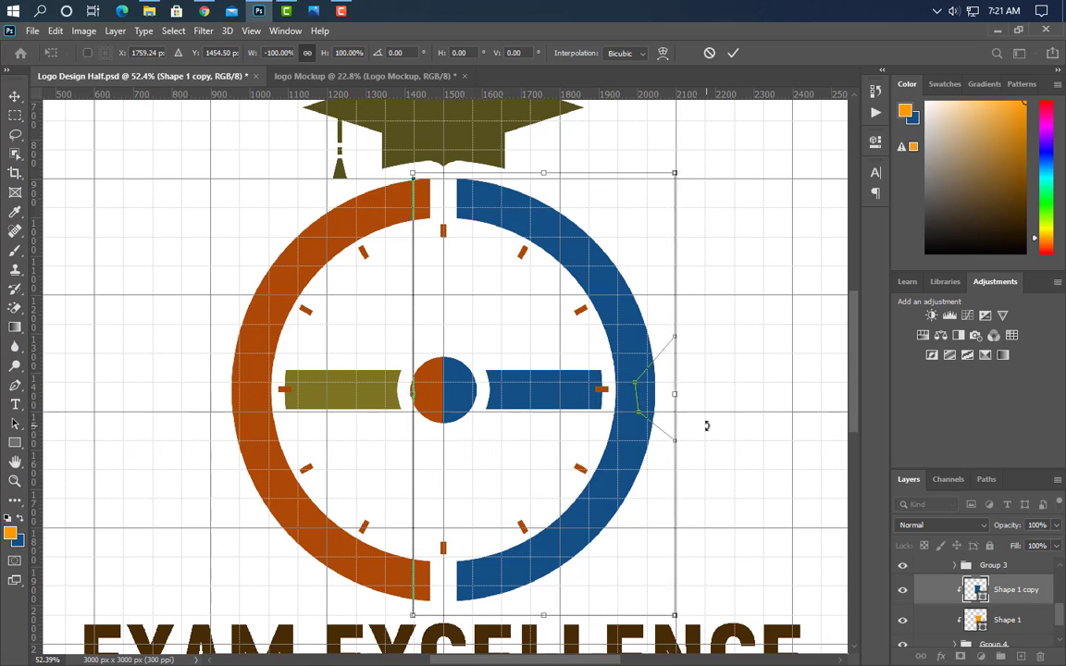
{"action": "key", "text": "Left"}
{"action": "key", "text": "Left"}
{"action": "key", "text": "Left"}
{"action": "key", "text": "Left"}
{"action": "key", "text": "Left"}
{"action": "key", "text": "Left"}
{"action": "key", "text": "Left"}
{"action": "key", "text": "Left"}
{"action": "key", "text": "Left"}
{"action": "key", "text": "Left"}
{"action": "key", "text": "Left"}
{"action": "key", "text": "Left"}
{"action": "key", "text": "Left"}
{"action": "key", "text": "Left"}
{"action": "key", "text": "Left"}
{"action": "key", "text": "Left"}
{"action": "key", "text": "Left"}
{"action": "key", "text": "Left"}
{"action": "key", "text": "Left"}
{"action": "key", "text": "Left"}
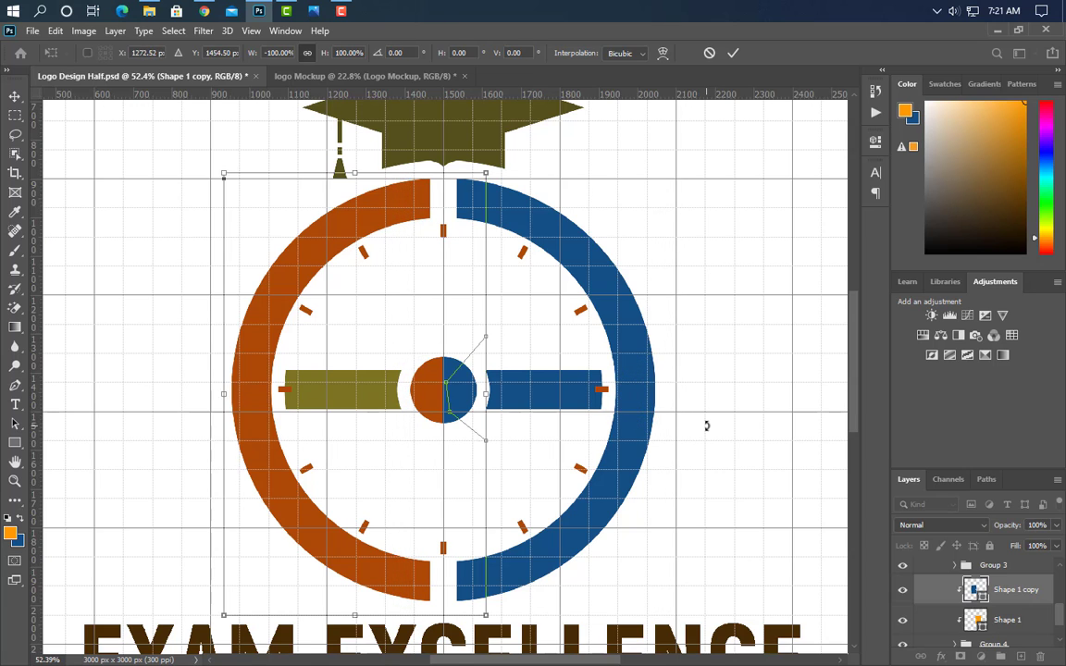
{"action": "key", "text": "Left"}
{"action": "key", "text": "Left"}
{"action": "key", "text": "Left"}
{"action": "key", "text": "Left"}
{"action": "key", "text": "Left"}
{"action": "key", "text": "Left"}
{"action": "key", "text": "Left"}
{"action": "key", "text": "Left"}
{"action": "key", "text": "Left"}
{"action": "key", "text": "Left"}
{"action": "key", "text": "Left"}
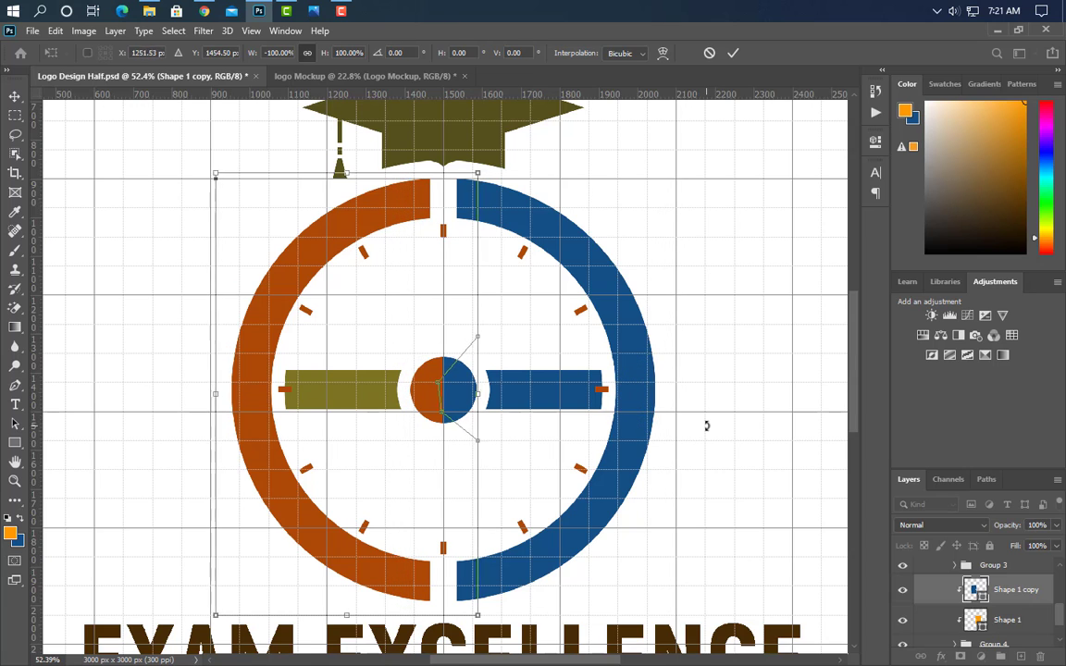
{"action": "key", "text": "Left"}
{"action": "key", "text": "Left"}
{"action": "key", "text": "Left"}
{"action": "key", "text": "Left"}
{"action": "key", "text": "Left"}
{"action": "key", "text": "Left"}
{"action": "key", "text": "Left"}
{"action": "key", "text": "Left"}
{"action": "key", "text": "Left"}
{"action": "key", "text": "Left"}
{"action": "key", "text": "Left"}
{"action": "key", "text": "Left"}
{"action": "key", "text": "Left"}
{"action": "key", "text": "Left"}
{"action": "key", "text": "Left"}
{"action": "key", "text": "Left"}
{"action": "key", "text": "Left"}
{"action": "key", "text": "Left"}
{"action": "key", "text": "Left"}
{"action": "key", "text": "Left"}
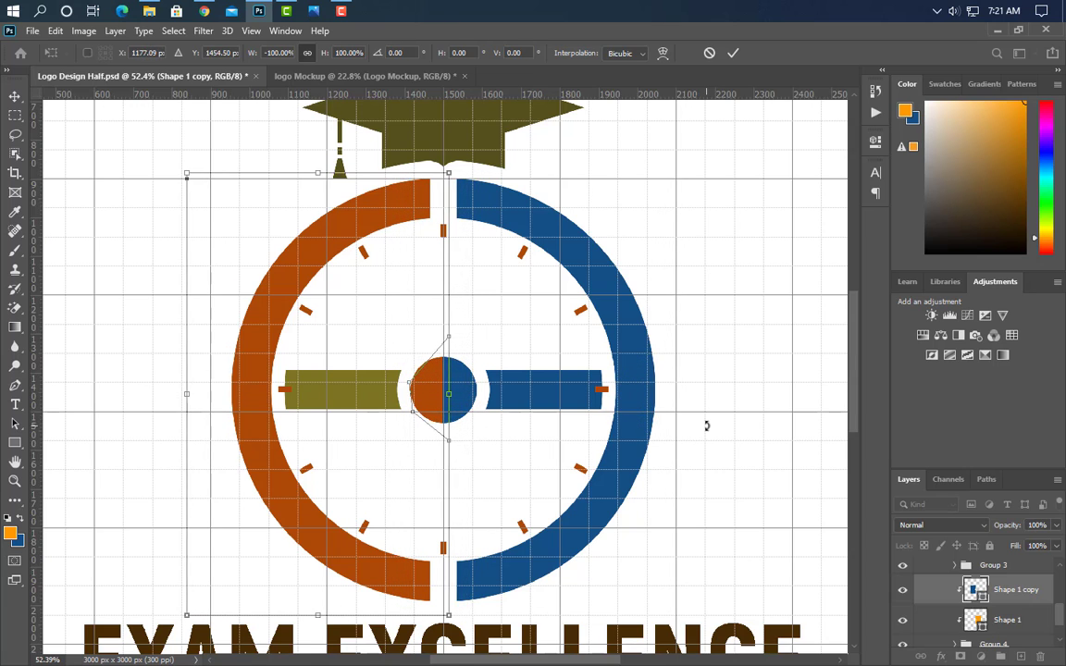
{"action": "key", "text": "Left"}
{"action": "key", "text": "Left"}
{"action": "key", "text": "Left"}
{"action": "key", "text": "Left"}
{"action": "key", "text": "Left"}
{"action": "key", "text": "Left"}
{"action": "key", "text": "Left"}
{"action": "key", "text": "Left"}
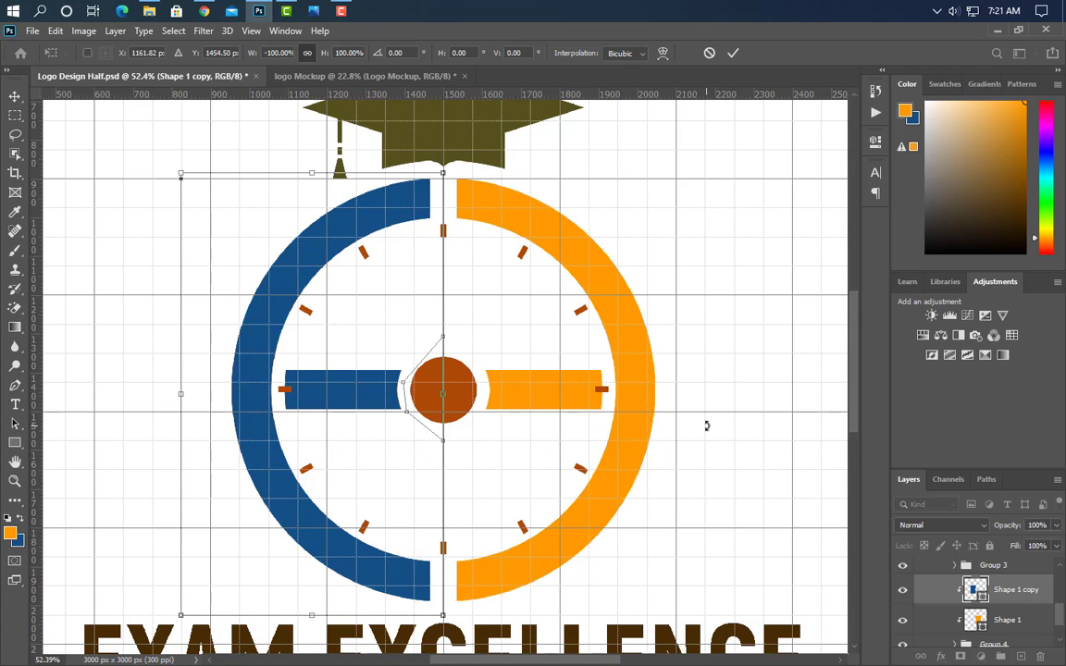
{"action": "left_click", "coordinate": [732, 55]}
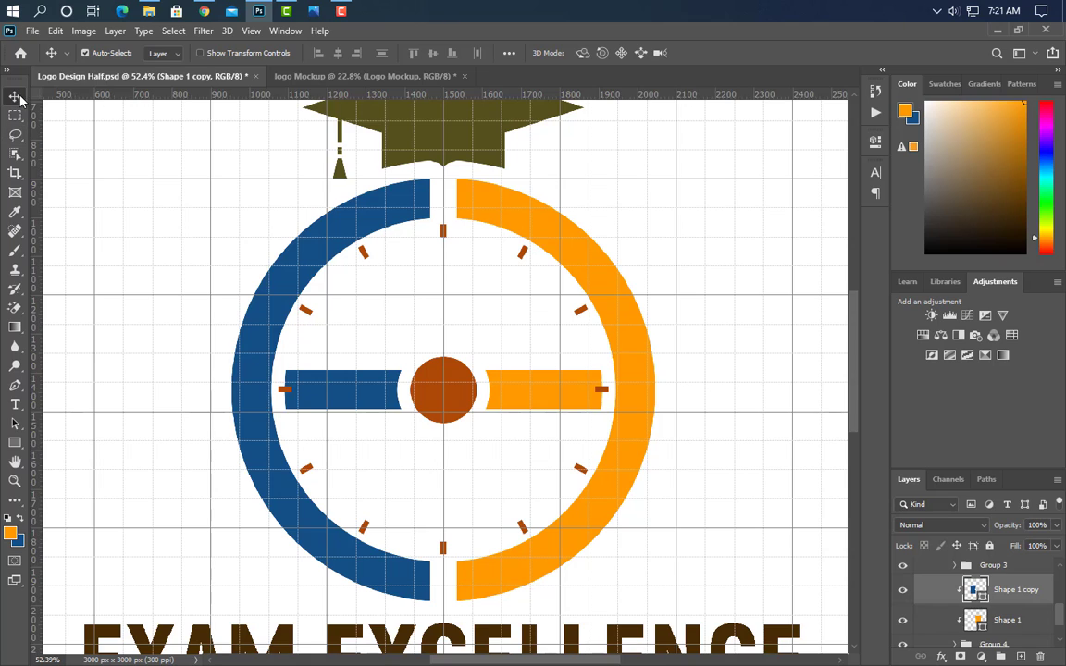
Recolour the clock's centre circle to the near-black blue 1d242a.
{"action": "left_click", "coordinate": [424, 368]}
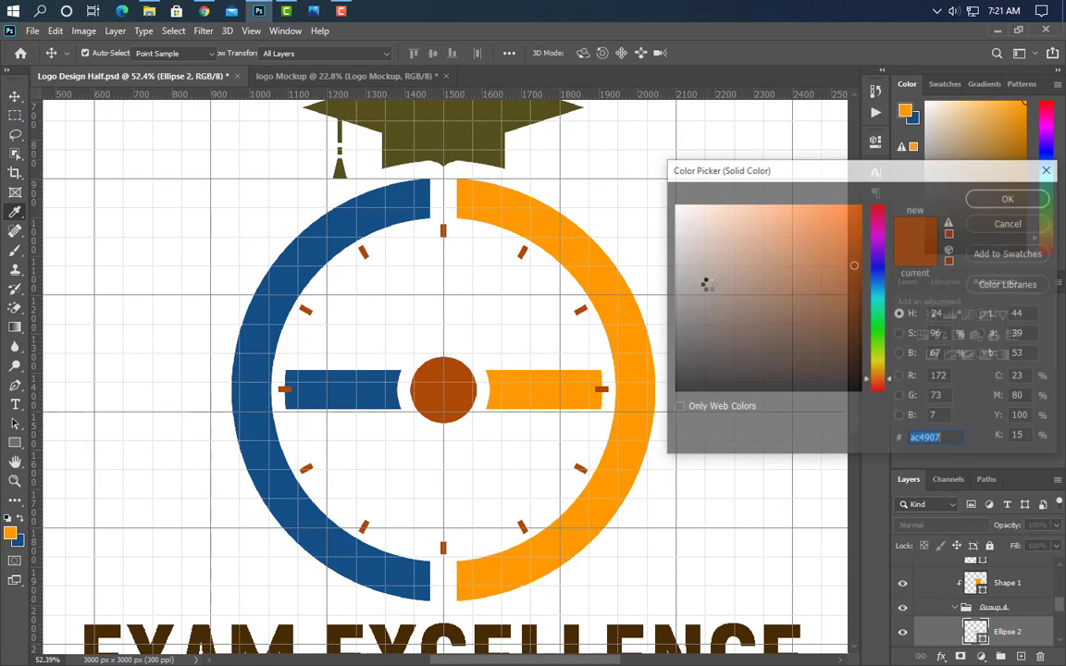
{"action": "left_click", "coordinate": [293, 263]}
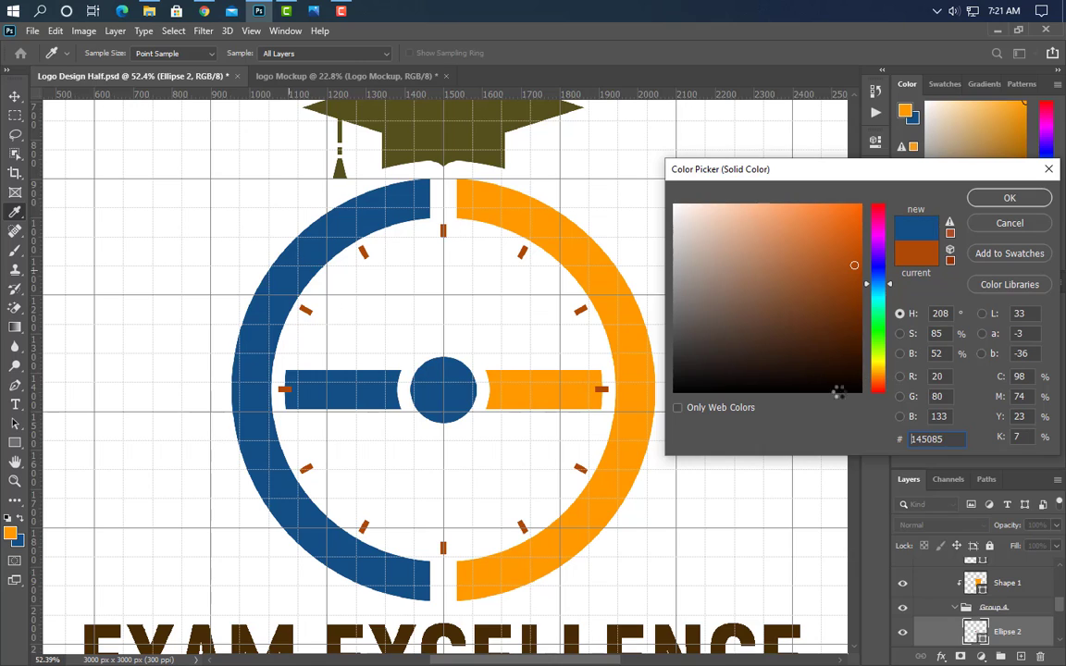
{"action": "left_click", "coordinate": [751, 360]}
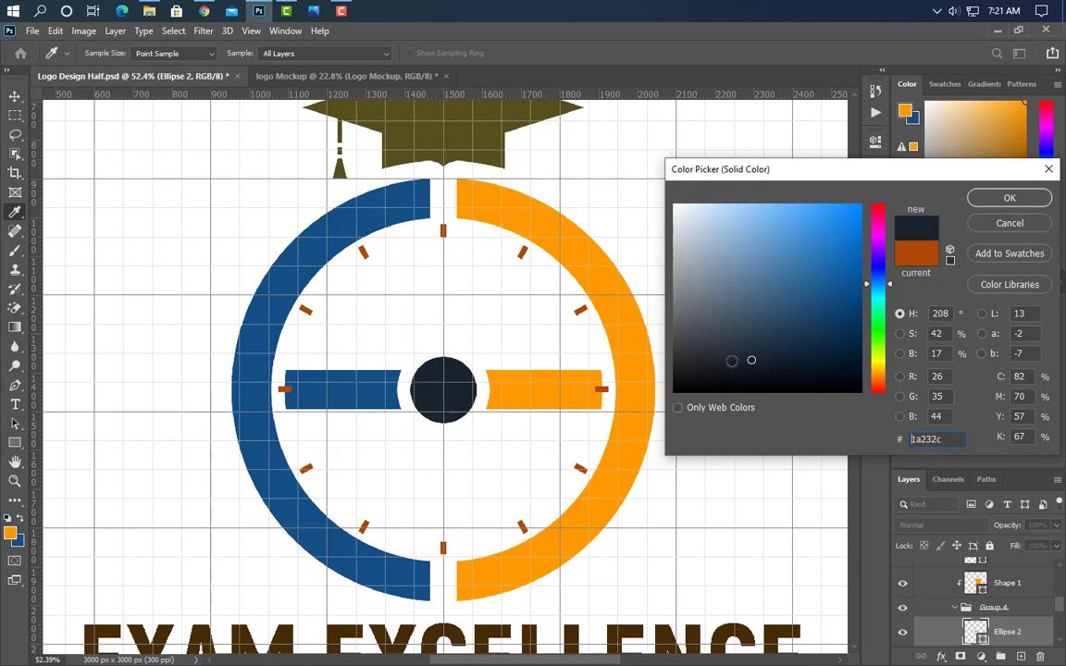
{"action": "left_click", "coordinate": [730, 361]}
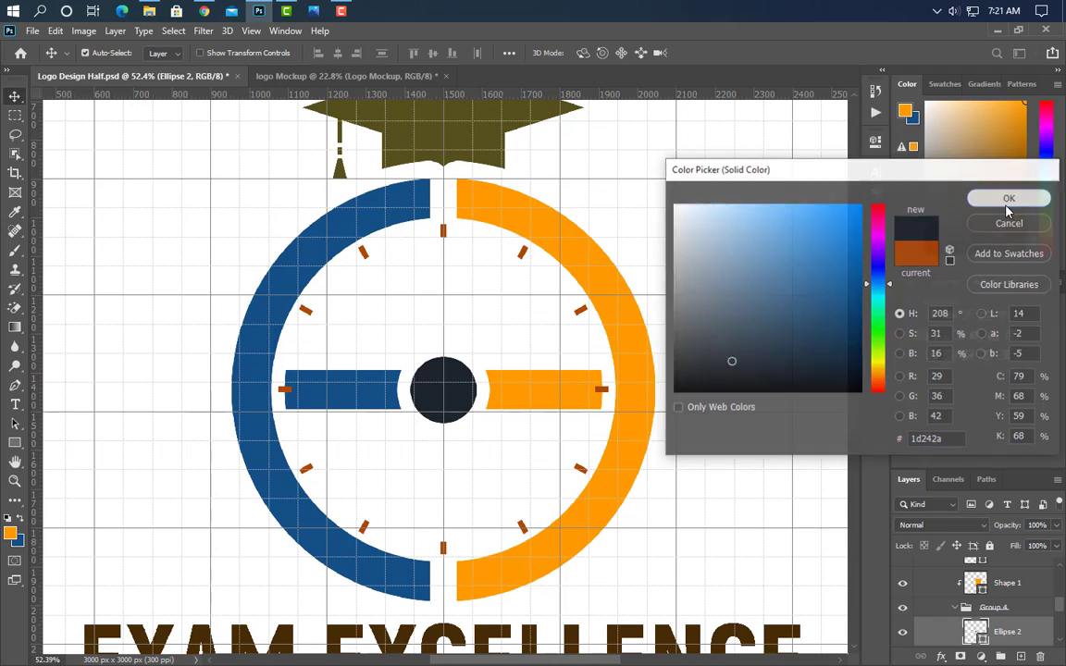
{"action": "left_click", "coordinate": [1008, 198]}
{"action": "scroll", "coordinate": [995, 565], "scroll_direction": "up", "scroll_amount": 3}
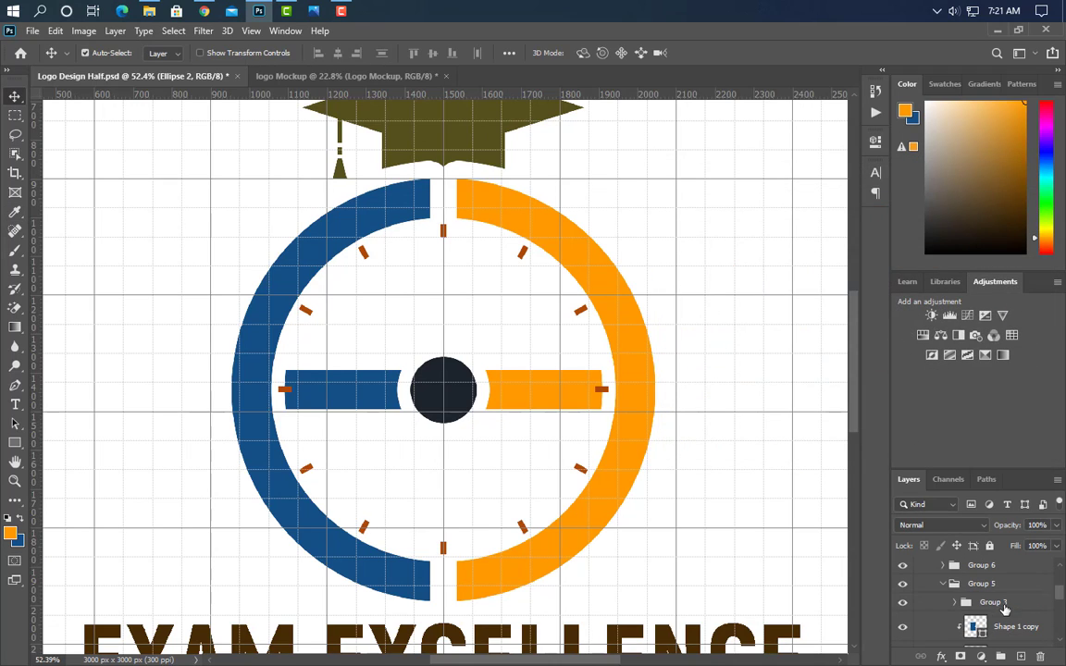
Apply a Color Overlay to the clock's tick-mark group (Group 3), sampling the centre circle's near-black 1d242a as its colour.
{"action": "left_click", "coordinate": [1014, 604]}
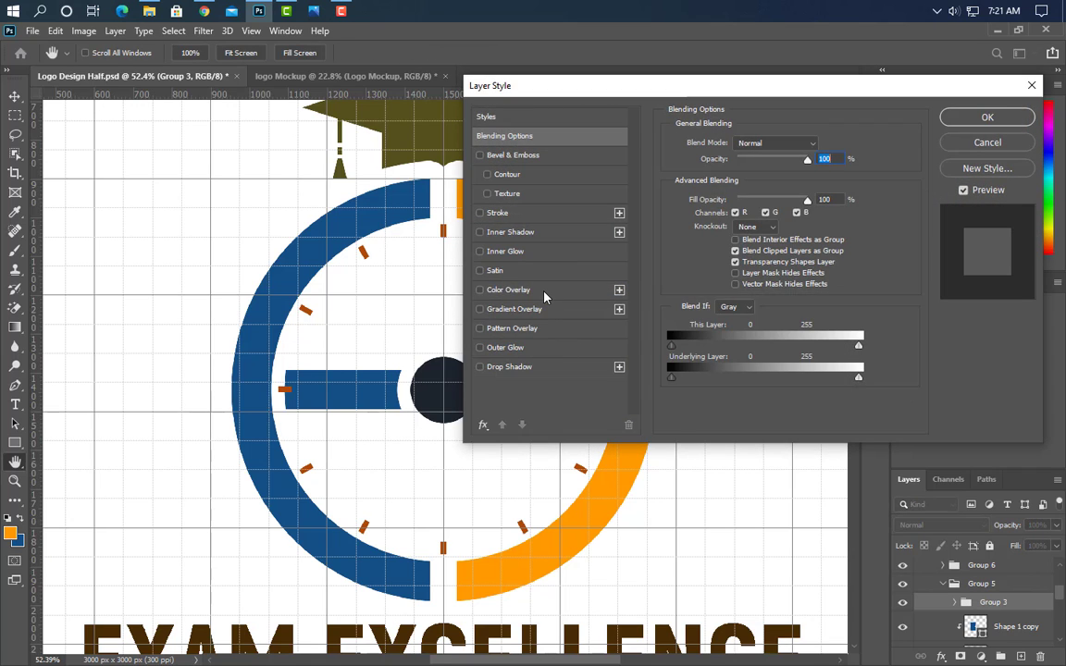
{"action": "left_click", "coordinate": [544, 295]}
{"action": "left_click", "coordinate": [822, 145]}
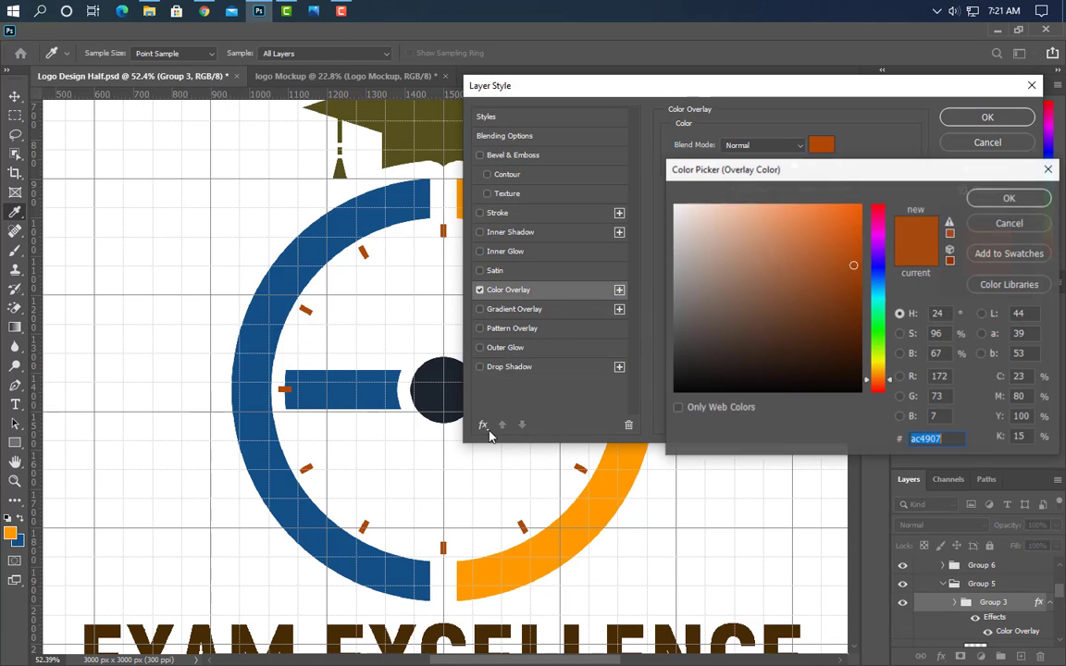
{"action": "left_click", "coordinate": [434, 389]}
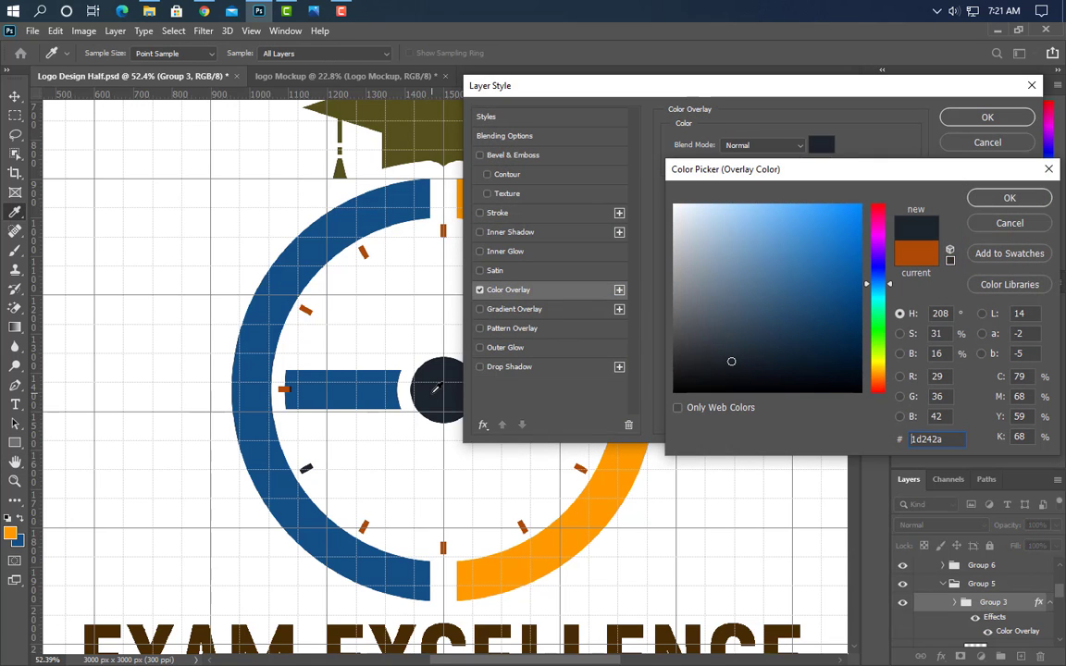
{"action": "left_click", "coordinate": [1008, 198]}
{"action": "key", "text": "Return"}
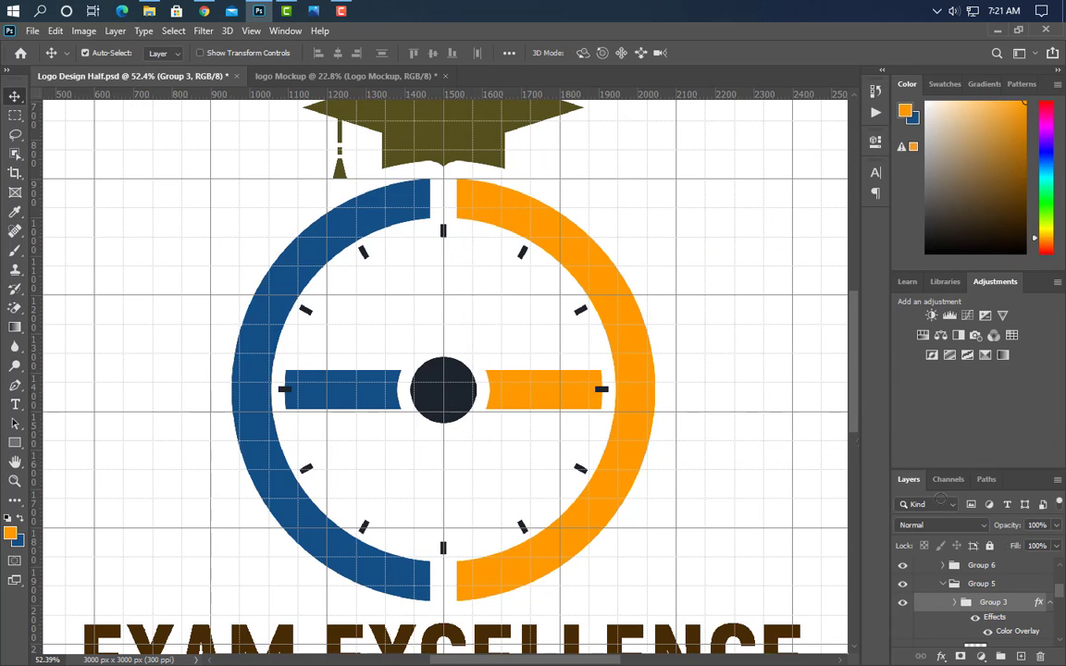
Collapse Group 5 and apply a Normal Color Overlay at 100% opacity in the same near-black to the graduation cap group (Group 6).
{"action": "left_click", "coordinate": [940, 585]}
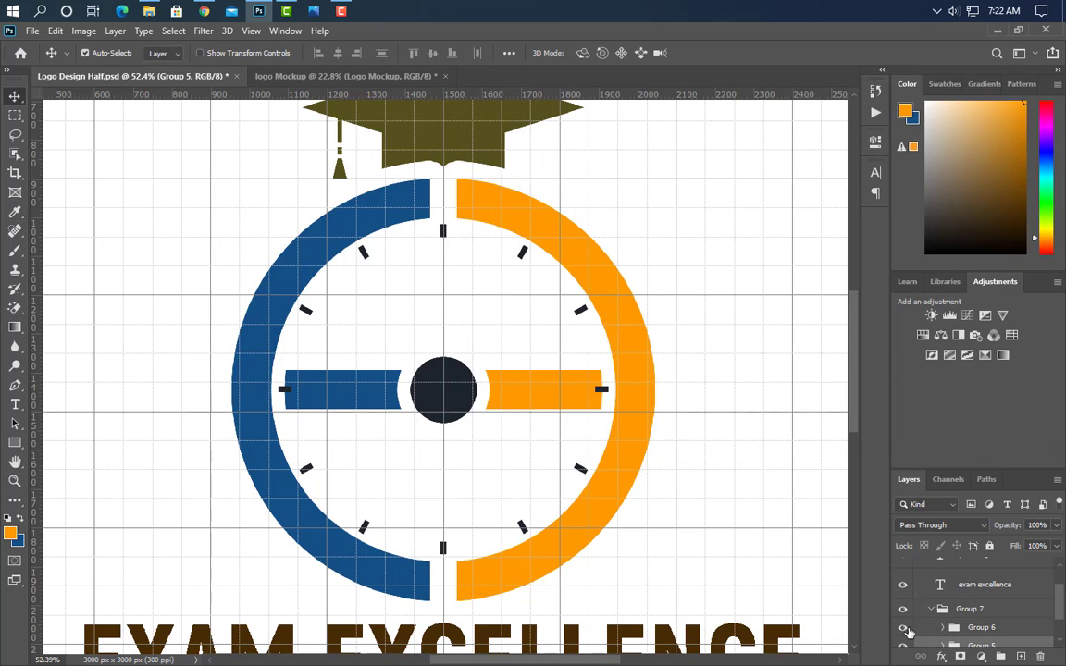
{"action": "left_click", "coordinate": [903, 628]}
{"action": "left_click", "coordinate": [903, 628]}
{"action": "left_click", "coordinate": [1042, 629]}
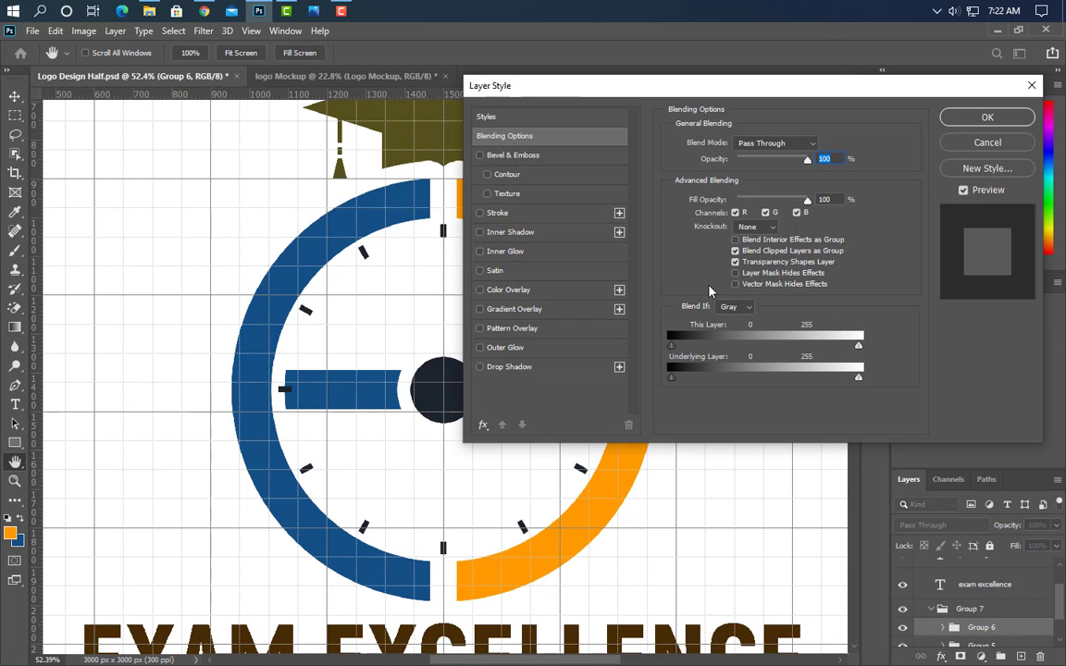
{"action": "left_click", "coordinate": [549, 292]}
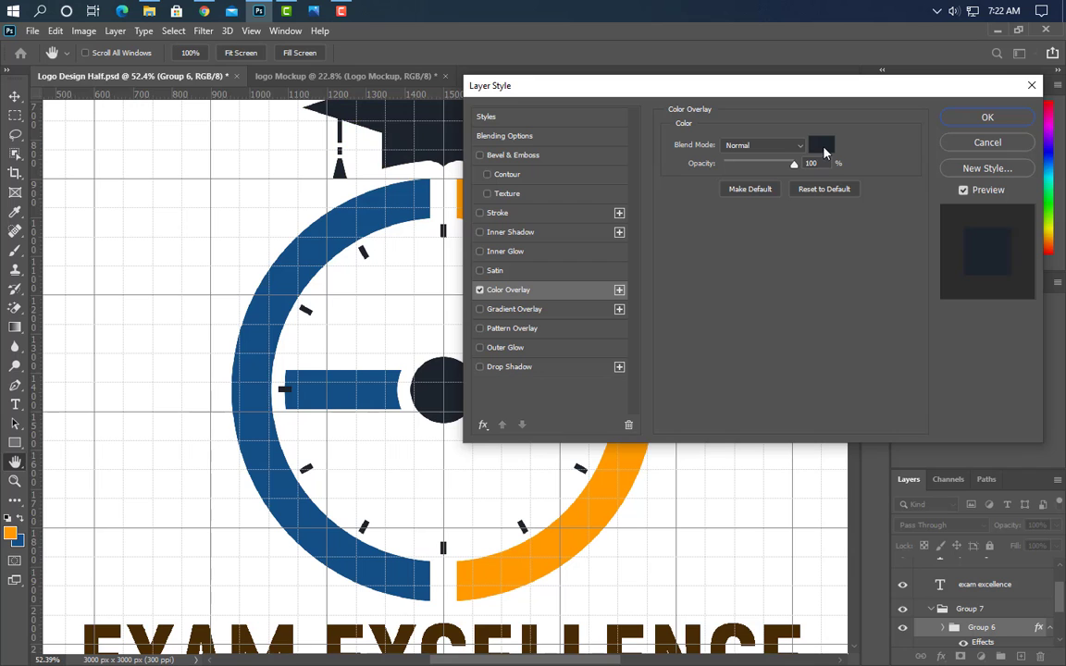
{"action": "left_click", "coordinate": [986, 120]}
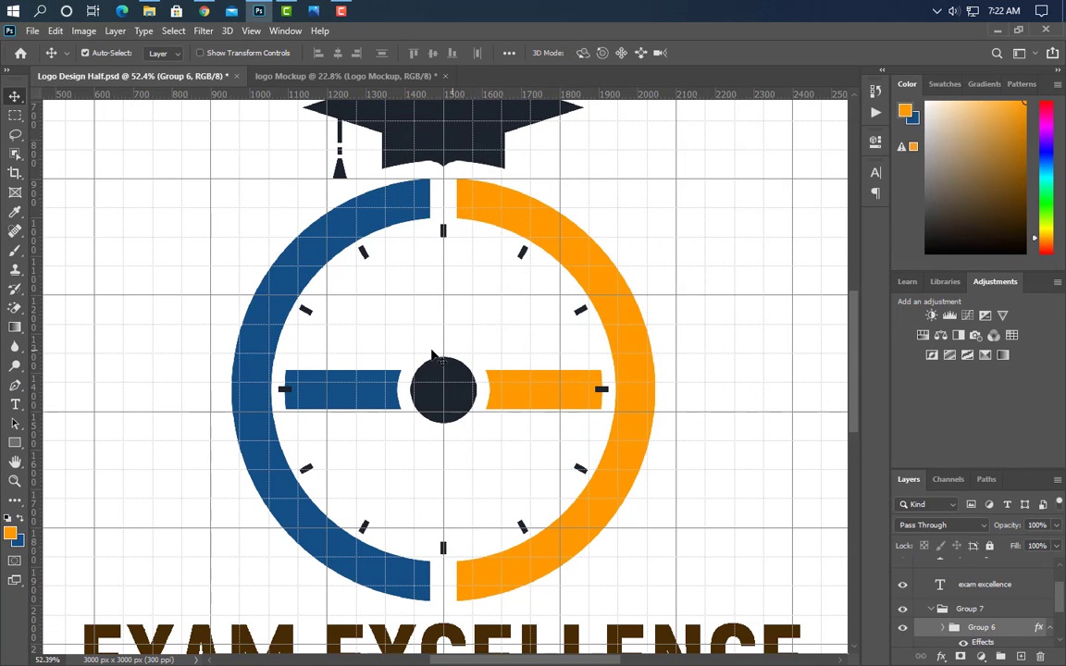
{"action": "scroll", "coordinate": [432, 354], "scroll_direction": "down", "scroll_amount": 3}
{"action": "scroll", "coordinate": [467, 347], "scroll_direction": "up", "scroll_amount": 1}
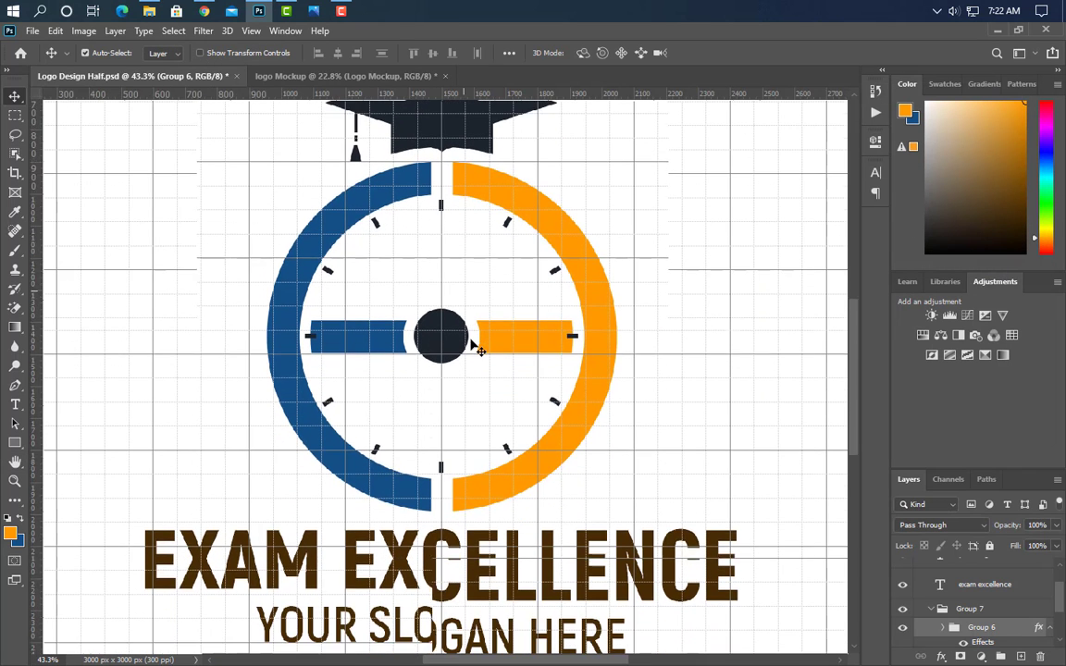
{"action": "scroll", "coordinate": [475, 348], "scroll_direction": "down", "scroll_amount": 3}
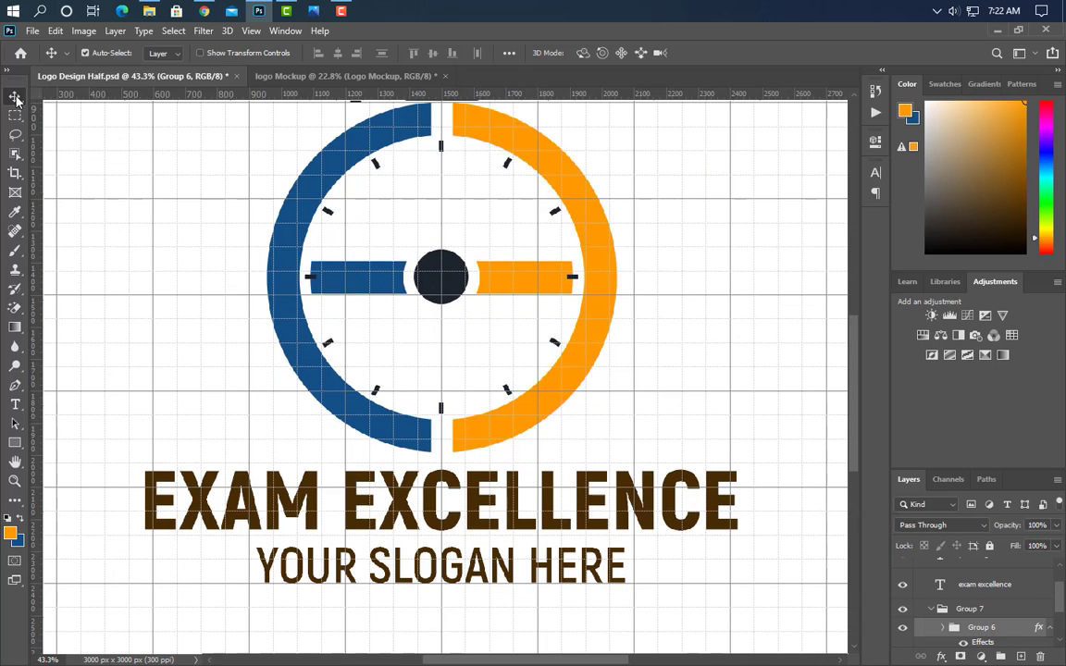